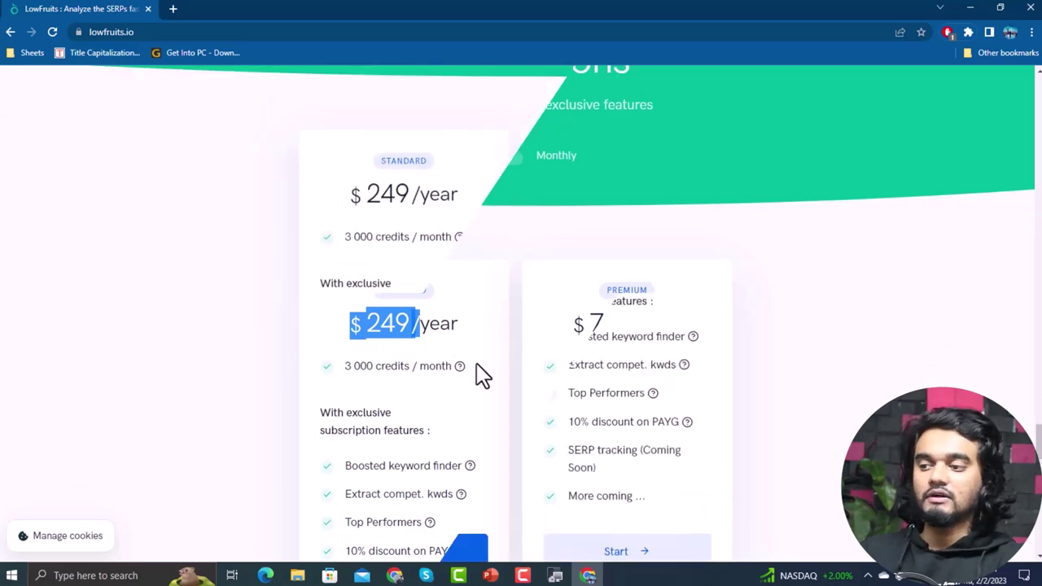
{"action": "scroll", "coordinate": [382, 342], "scroll_direction": "down", "scroll_amount": 2}
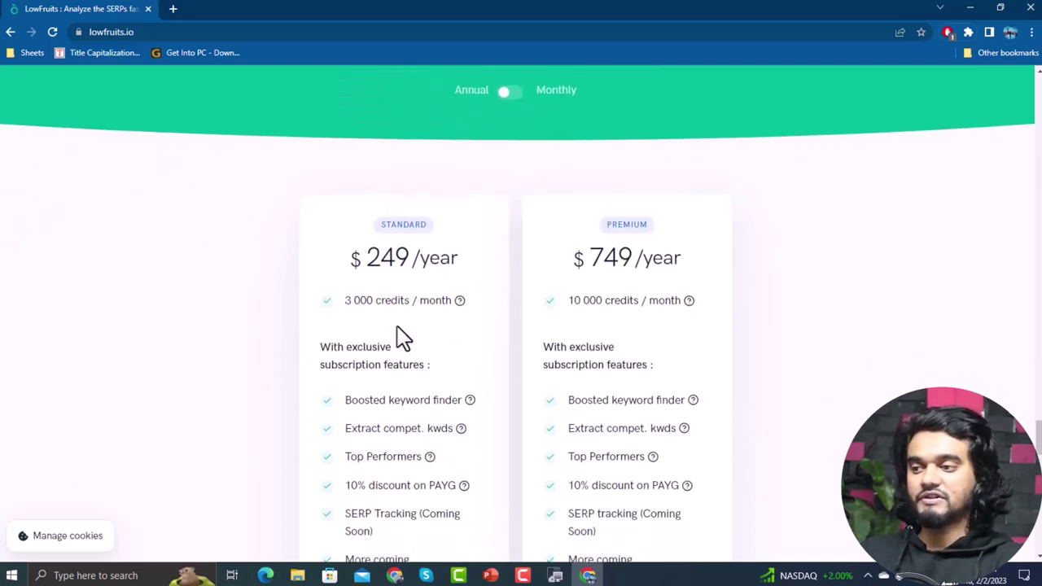
{"action": "scroll", "coordinate": [407, 330], "scroll_direction": "up", "scroll_amount": 1}
{"action": "scroll", "coordinate": [342, 326], "scroll_direction": "down", "scroll_amount": 3}
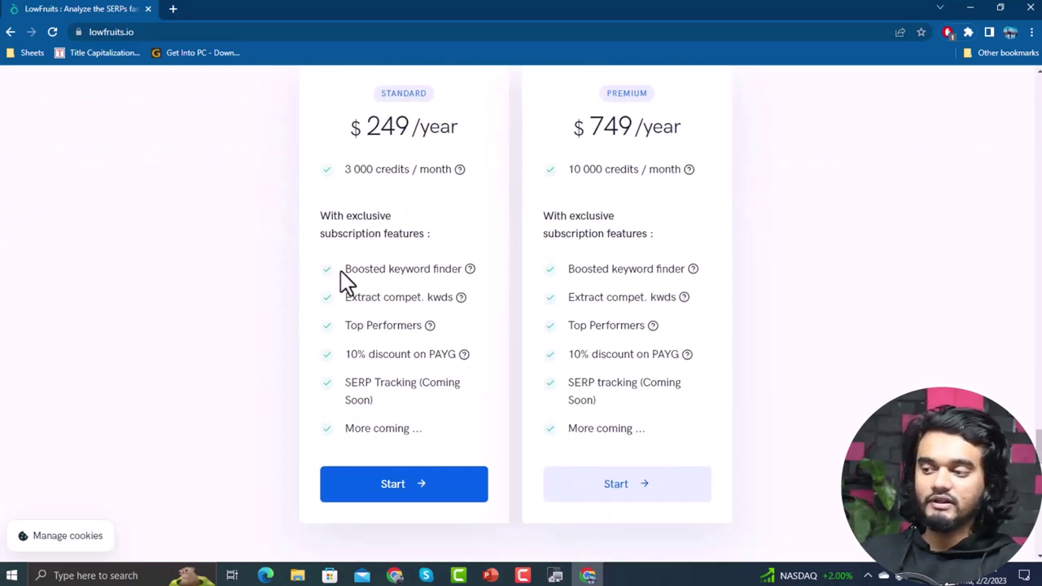
{"action": "left_click_drag", "start_coordinate": [342, 270], "coordinate": [458, 271]}
{"action": "left_click", "coordinate": [373, 274]}
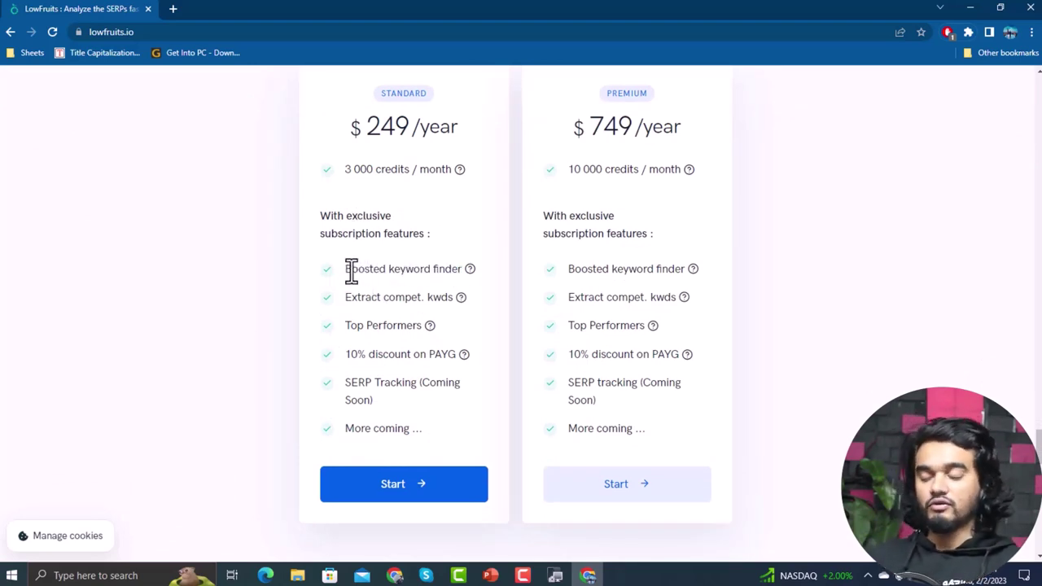
{"action": "left_click_drag", "start_coordinate": [347, 270], "coordinate": [419, 268]}
{"action": "left_click", "coordinate": [400, 275]}
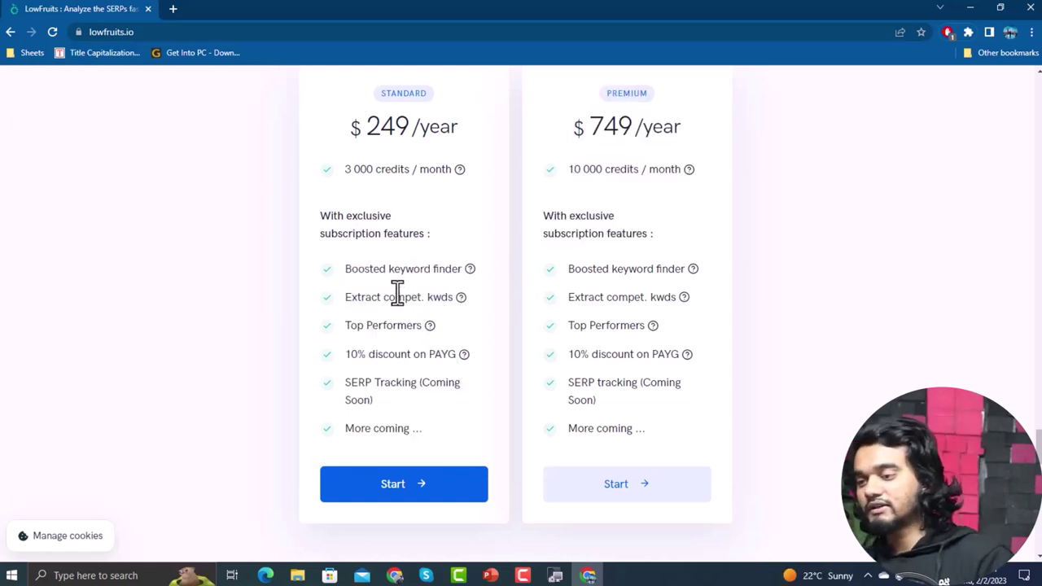
{"action": "left_click_drag", "start_coordinate": [336, 269], "coordinate": [445, 269]}
{"action": "left_click", "coordinate": [383, 307]}
{"action": "left_click_drag", "start_coordinate": [345, 297], "coordinate": [431, 298]}
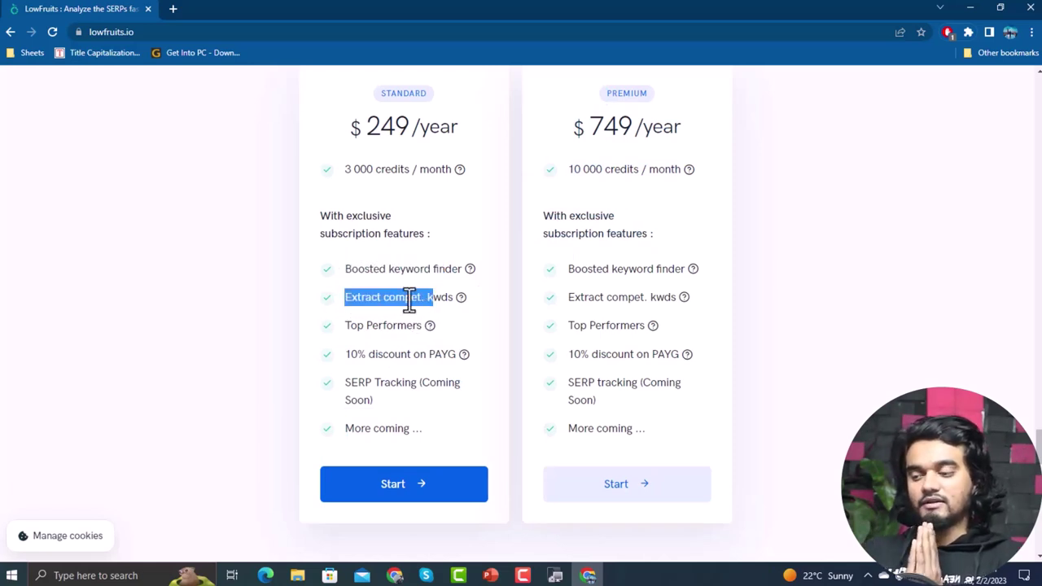
{"action": "left_click", "coordinate": [400, 309]}
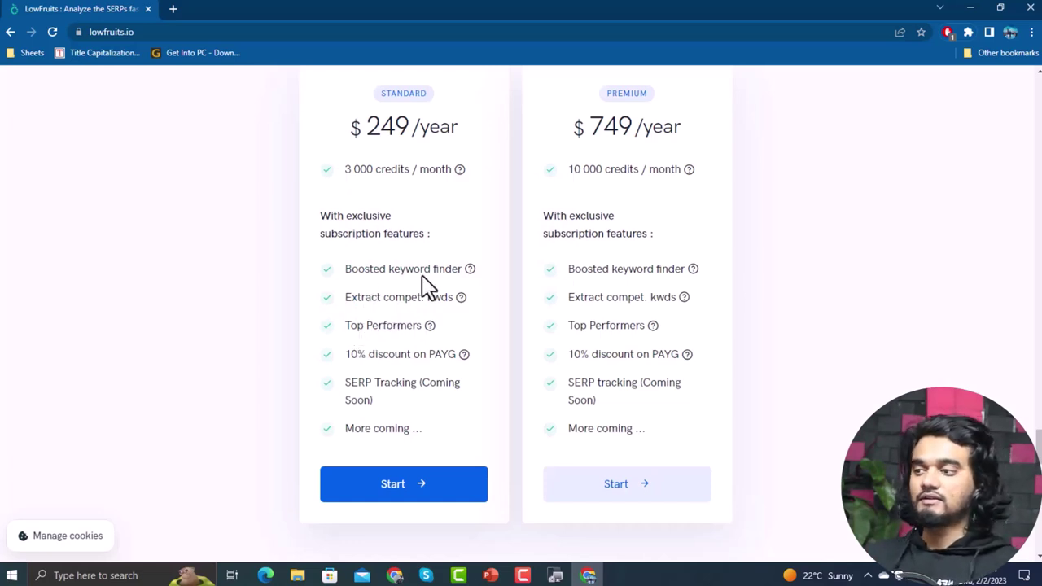
{"action": "left_click_drag", "start_coordinate": [346, 325], "coordinate": [405, 324]}
{"action": "left_click", "coordinate": [364, 354]}
{"action": "left_click_drag", "start_coordinate": [349, 355], "coordinate": [452, 355]}
{"action": "left_click", "coordinate": [421, 356]}
{"action": "left_click", "coordinate": [398, 361]}
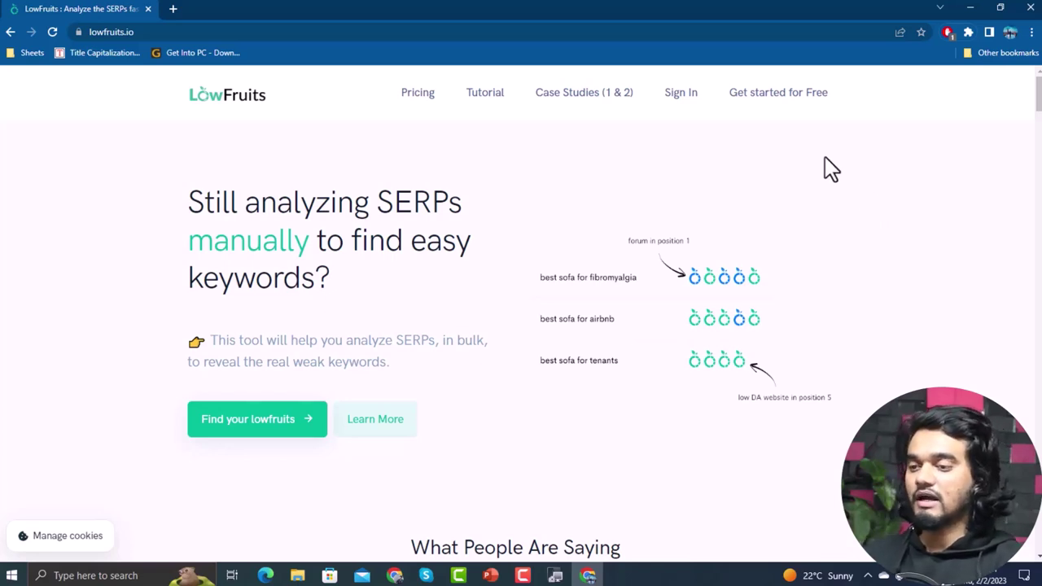
Step: Start a free sign-up and enter the account name and a saved e-mail address
{"action": "left_click", "coordinate": [781, 97]}
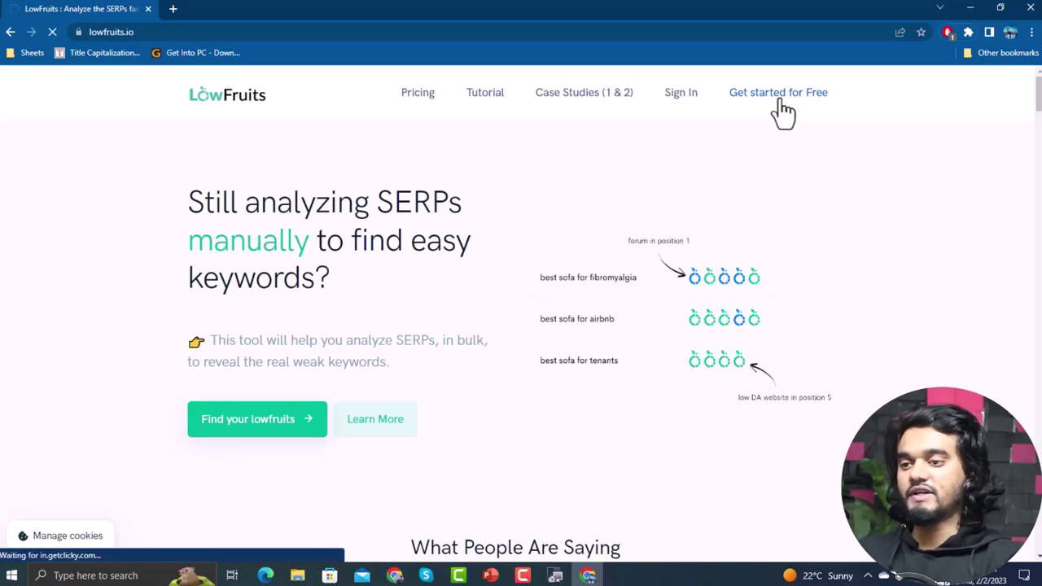
{"action": "type", "text": "User"}
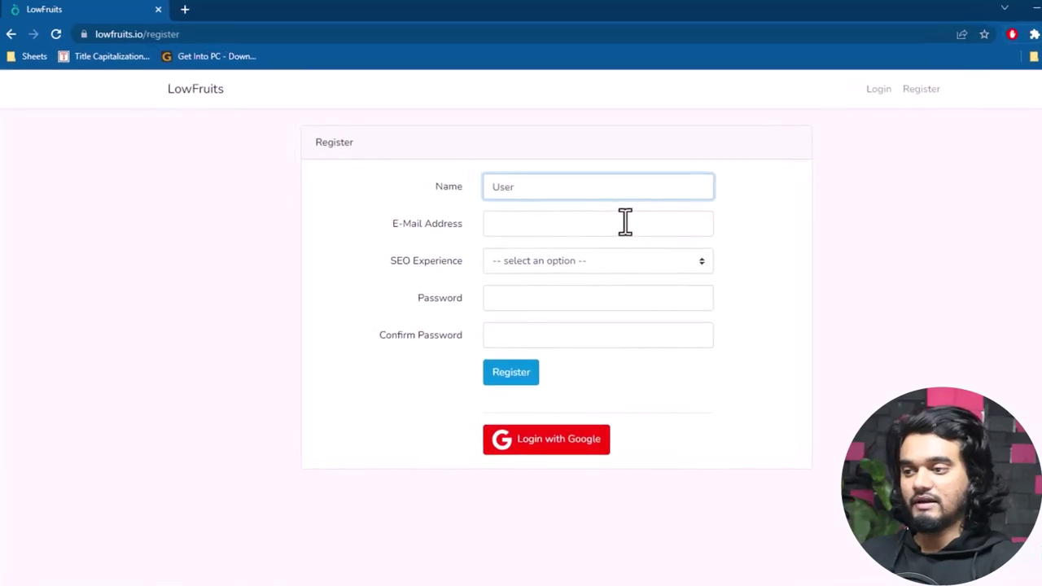
{"action": "type", "text": " 3"}
{"action": "left_click", "coordinate": [565, 225]}
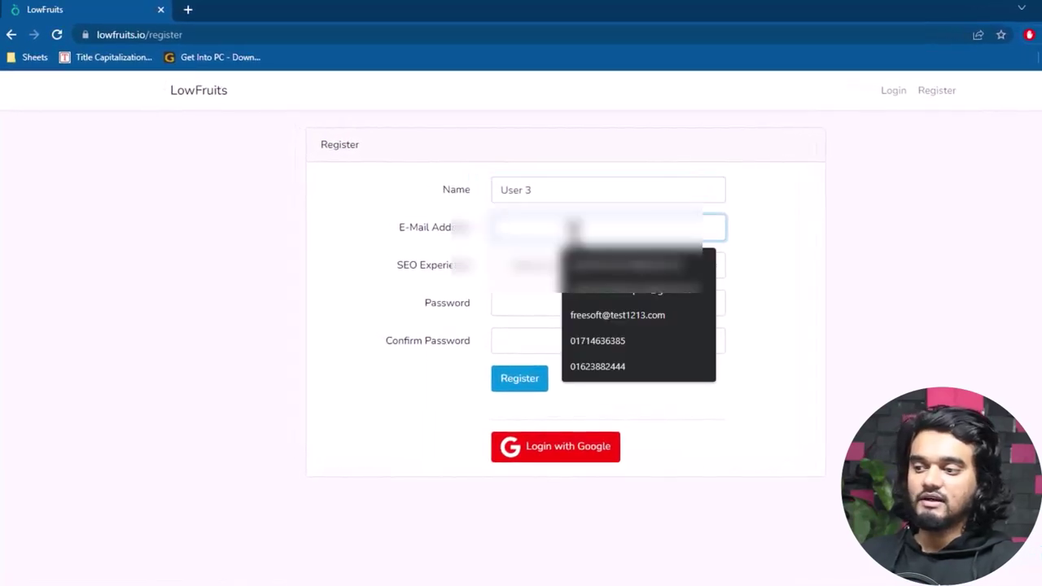
{"action": "left_click", "coordinate": [574, 269]}
Step: Choose the SEO experience level, enter the password confirmation, and submit the registration
{"action": "left_click", "coordinate": [582, 269]}
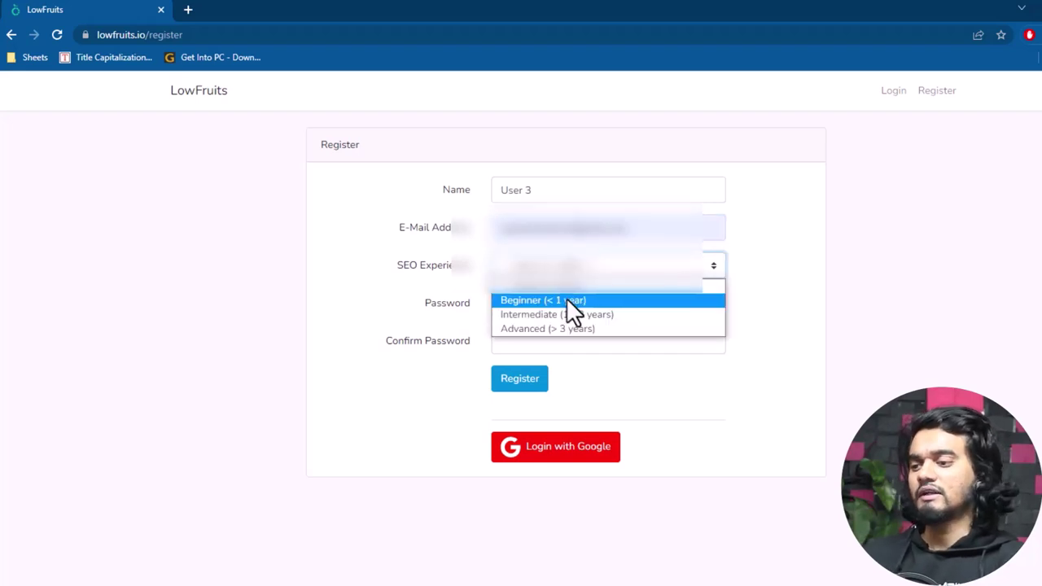
{"action": "left_click", "coordinate": [567, 299]}
{"action": "left_click", "coordinate": [590, 269]}
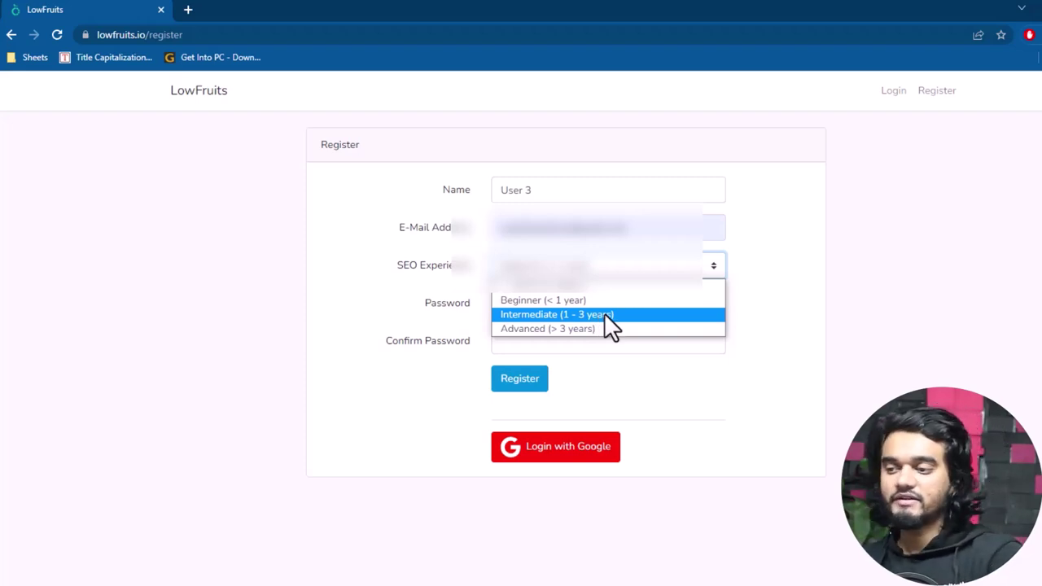
{"action": "left_click", "coordinate": [548, 303]}
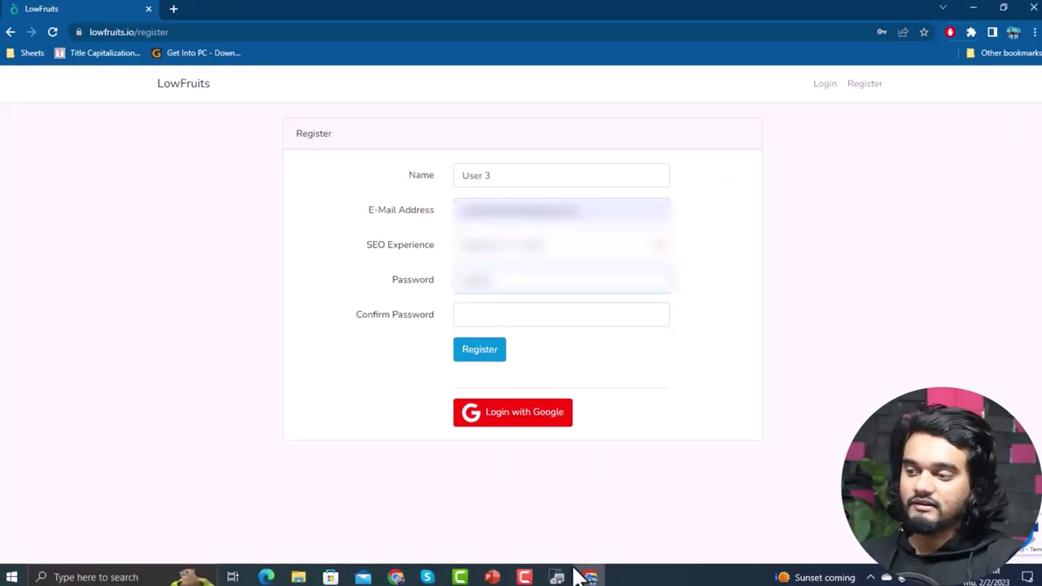
{"action": "left_click", "coordinate": [519, 314]}
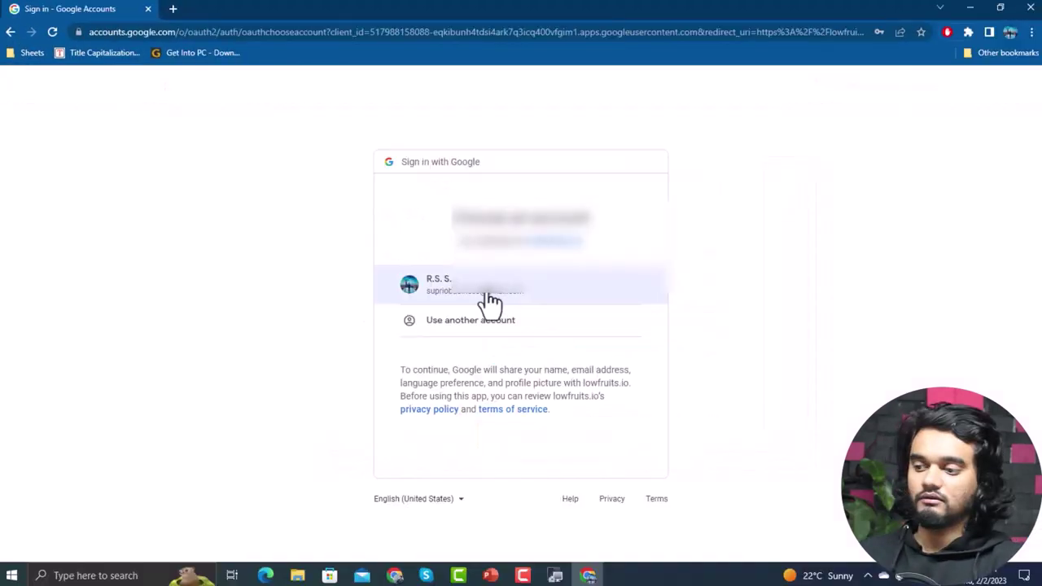
{"action": "left_click", "coordinate": [488, 302]}
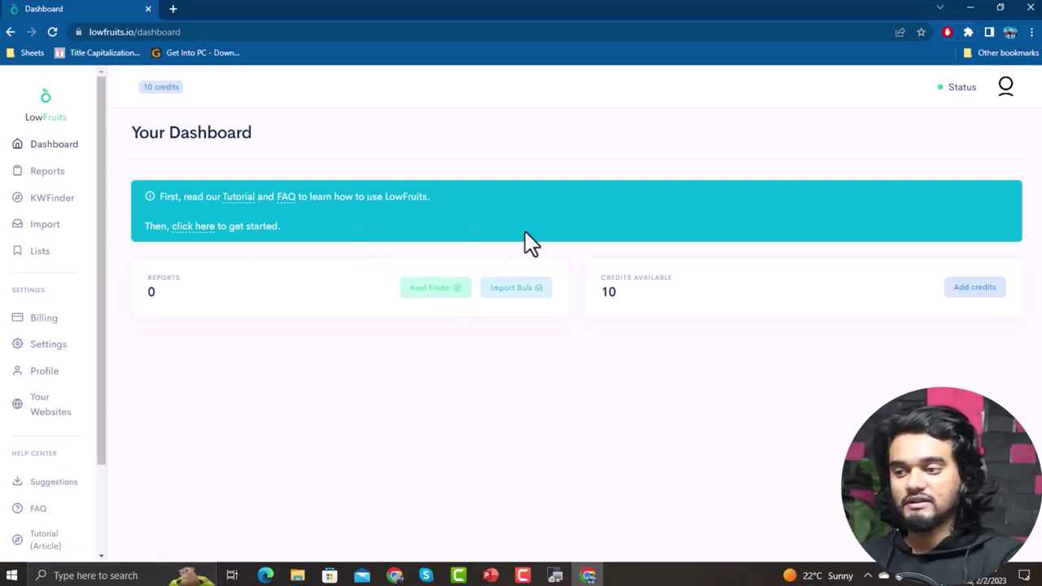
Step: Open Billing's Subscription tab and scroll through the monthly and yearly Standard and Premium plans
{"action": "left_click_drag", "start_coordinate": [156, 291], "coordinate": [143, 290]}
{"action": "left_click", "coordinate": [143, 294]}
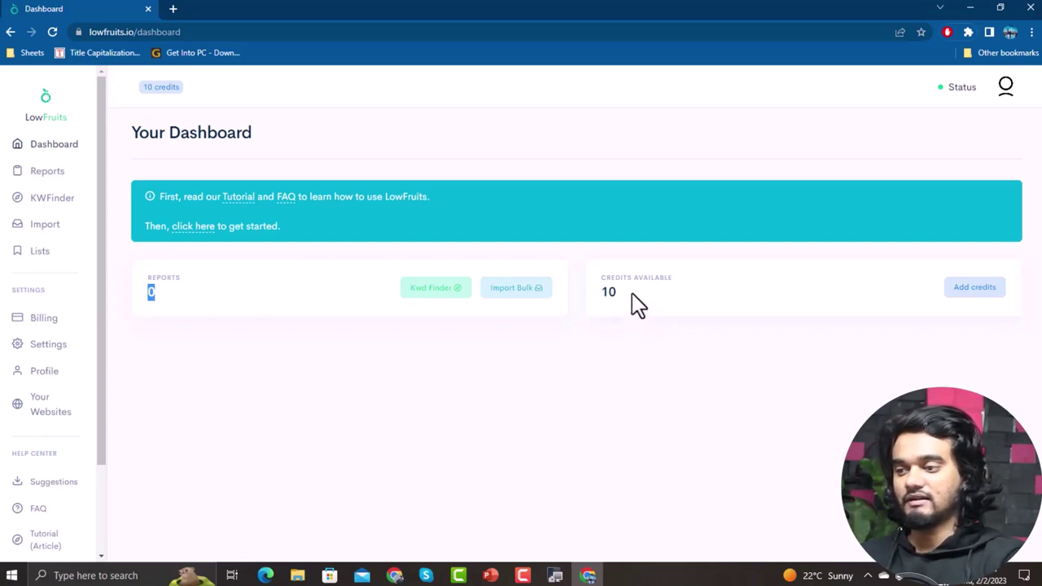
{"action": "left_click", "coordinate": [980, 288]}
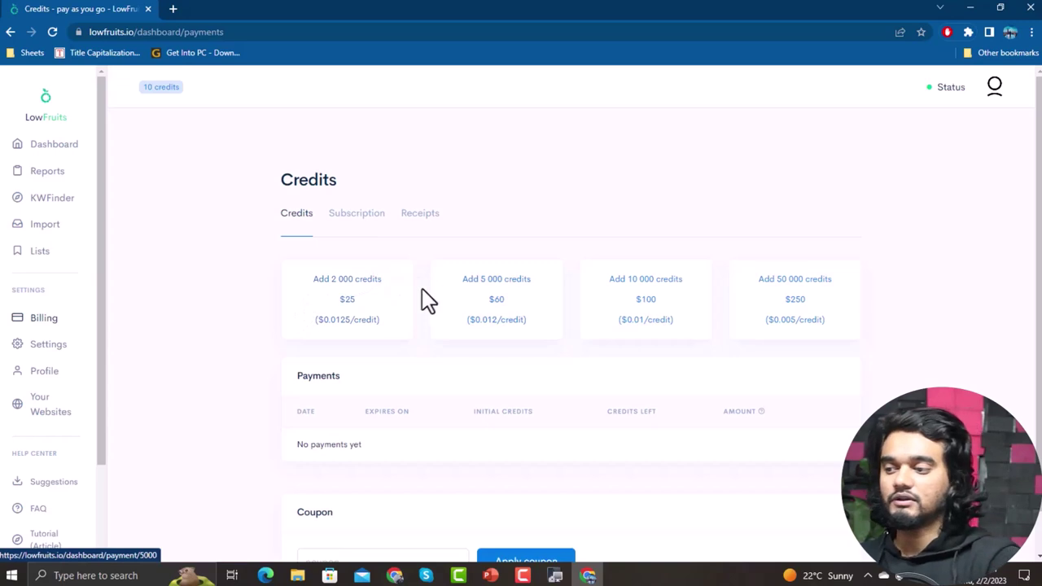
{"action": "left_click", "coordinate": [358, 215]}
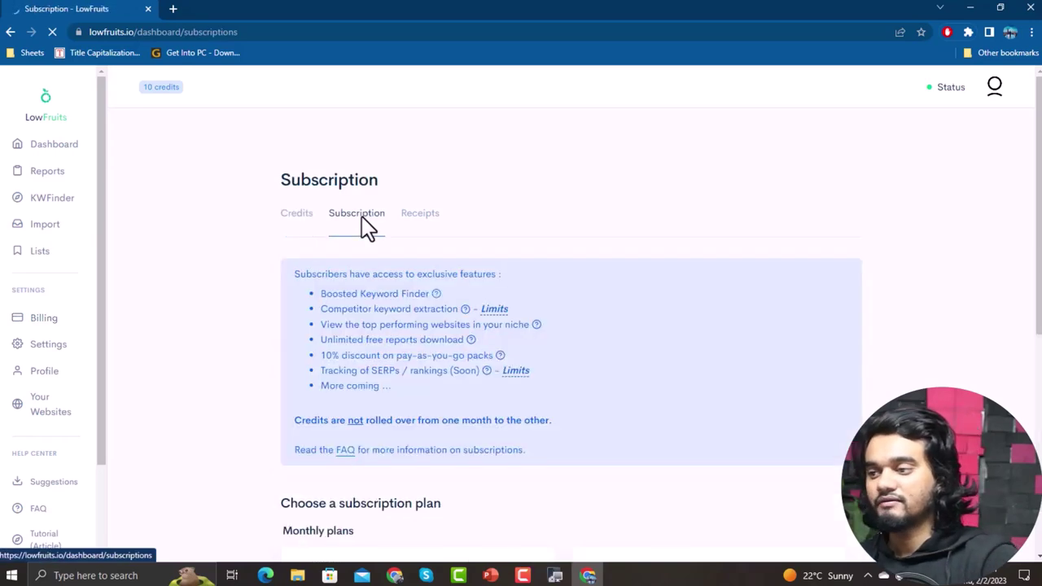
{"action": "scroll", "coordinate": [391, 359], "scroll_direction": "down", "scroll_amount": 3}
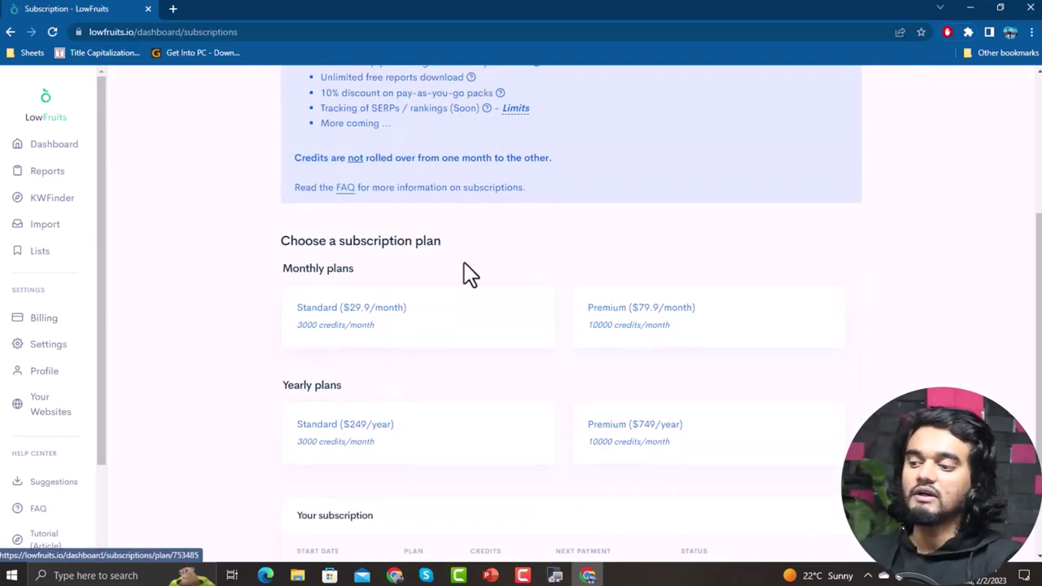
{"action": "scroll", "coordinate": [426, 272], "scroll_direction": "down", "scroll_amount": 1}
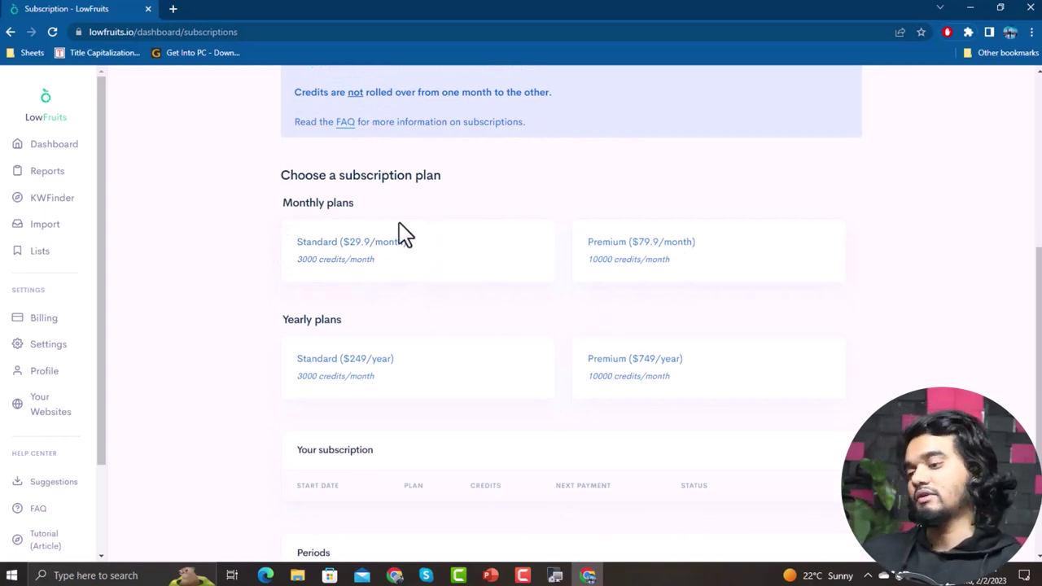
{"action": "scroll", "coordinate": [475, 244], "scroll_direction": "down", "scroll_amount": 1}
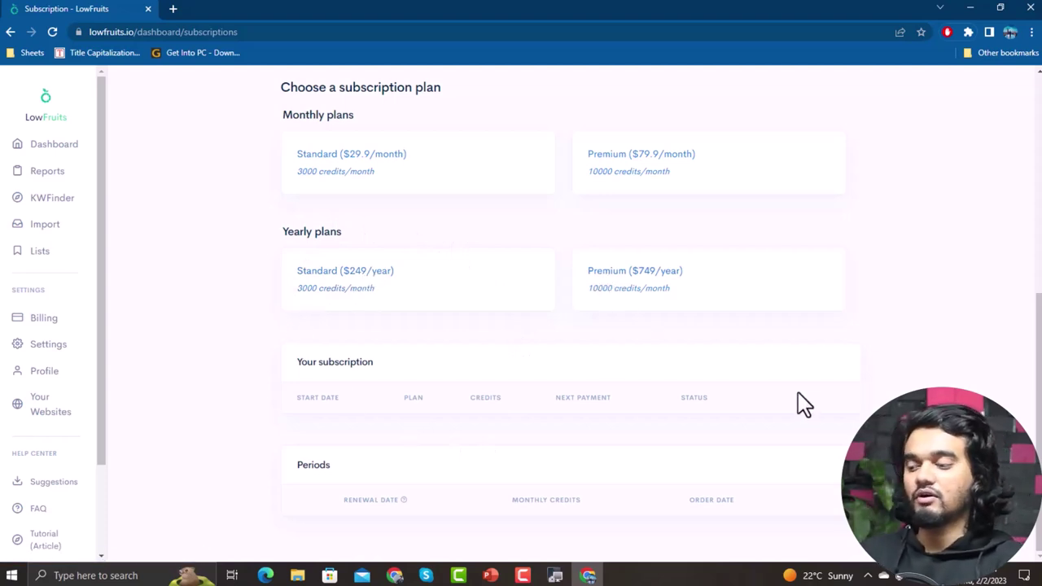
{"action": "scroll", "coordinate": [391, 314], "scroll_direction": "up", "scroll_amount": 5}
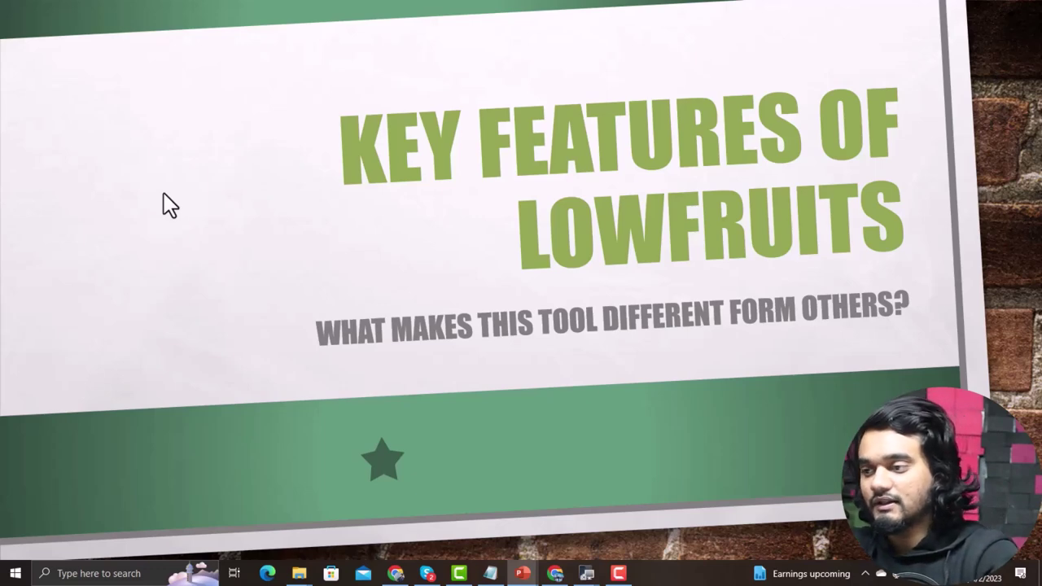
Step: Advance through the dashboard key-features slides of the presentation
{"action": "key", "text": "Right"}
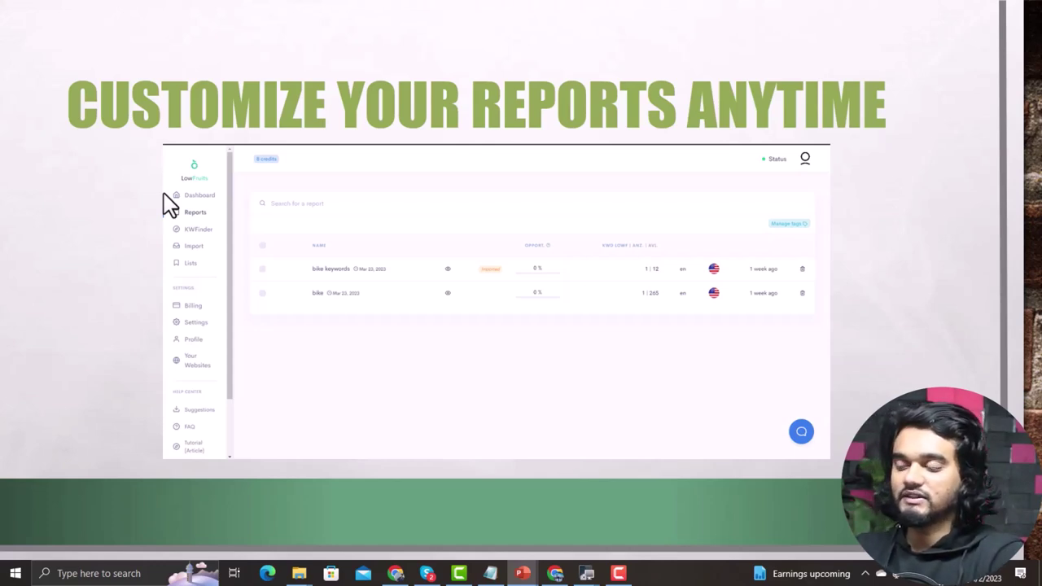
{"action": "key", "text": "Right"}
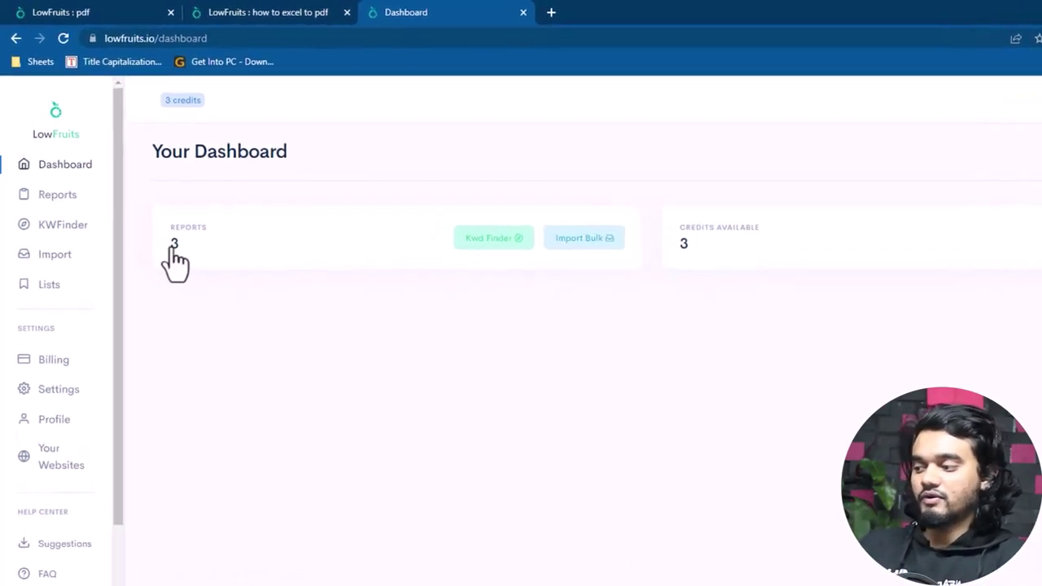
Step: Open the reports list with the pdf, how to * pdf and bike reports, then return to the dashboard
{"action": "left_click", "coordinate": [173, 242]}
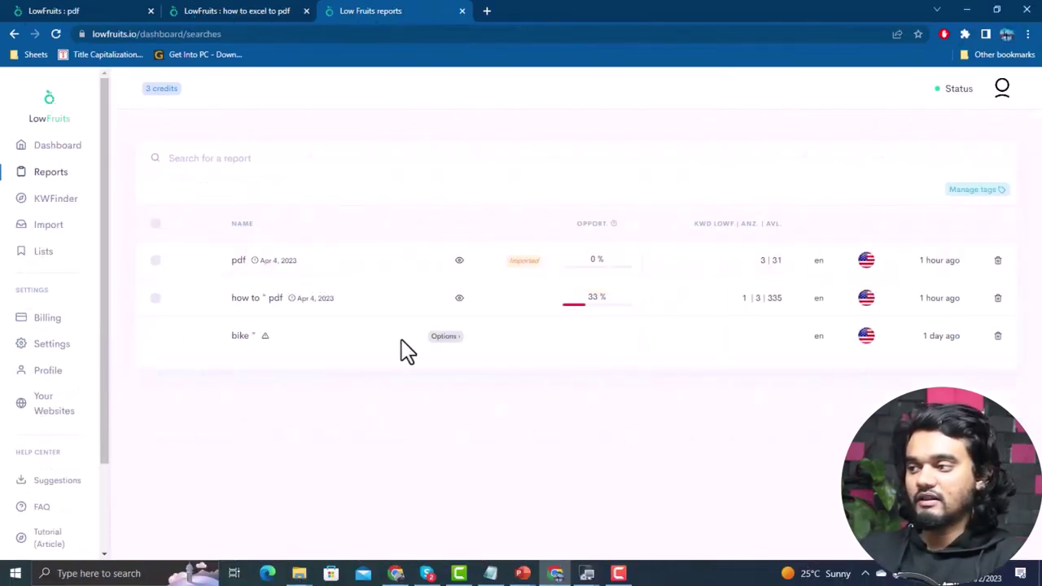
{"action": "left_click", "coordinate": [14, 34]}
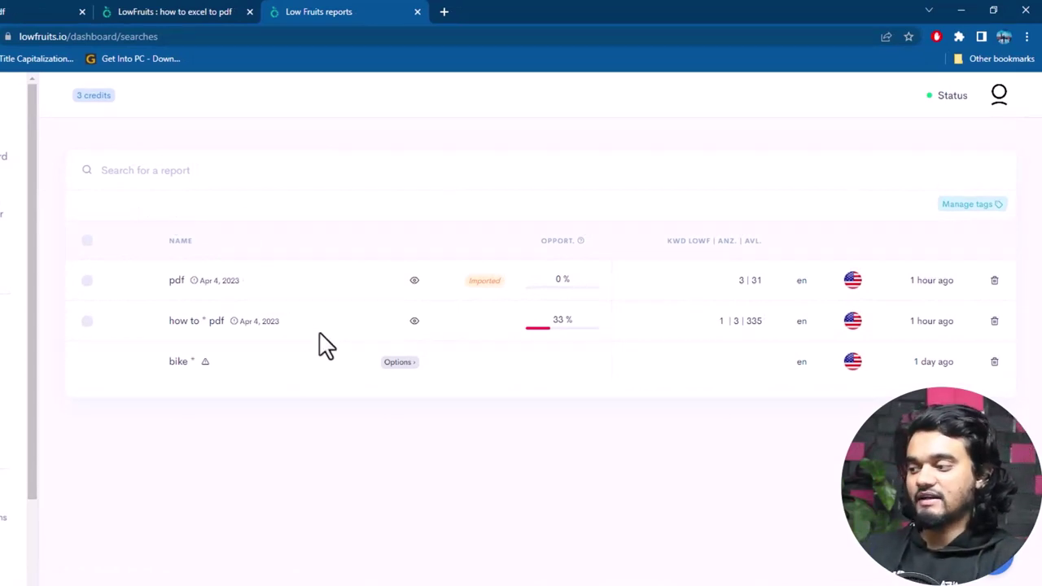
Step: Create a tag named PDF under Manage tags and return to the Reports list
{"action": "left_click", "coordinate": [969, 204]}
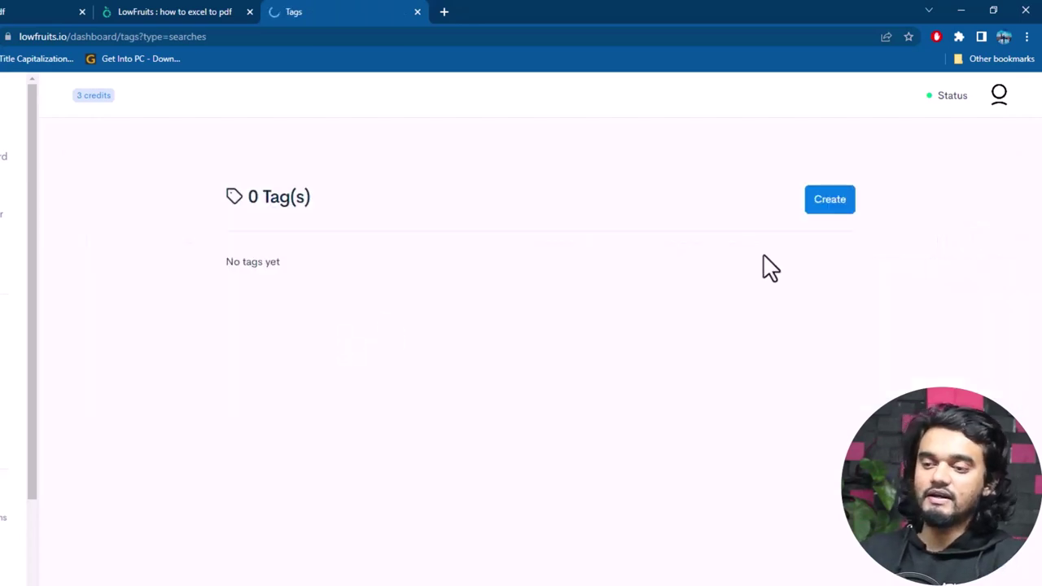
{"action": "left_click", "coordinate": [830, 210]}
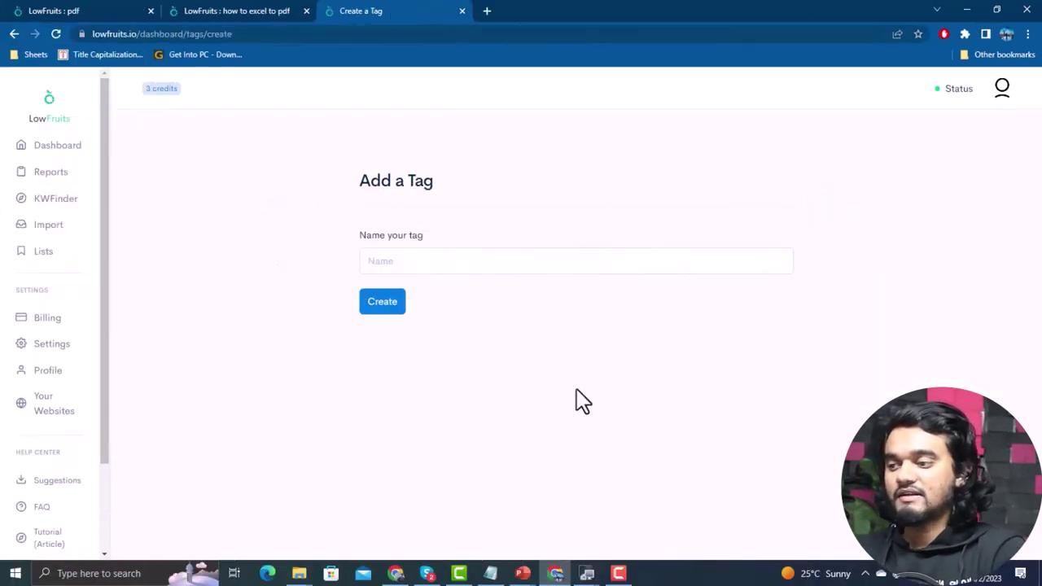
{"action": "left_click", "coordinate": [426, 263]}
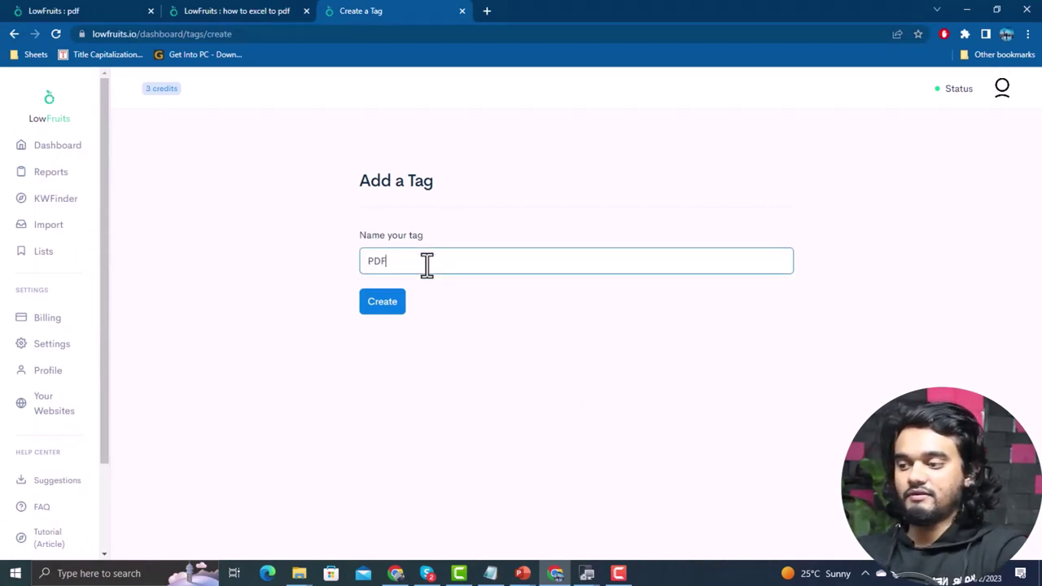
{"action": "left_click", "coordinate": [393, 313]}
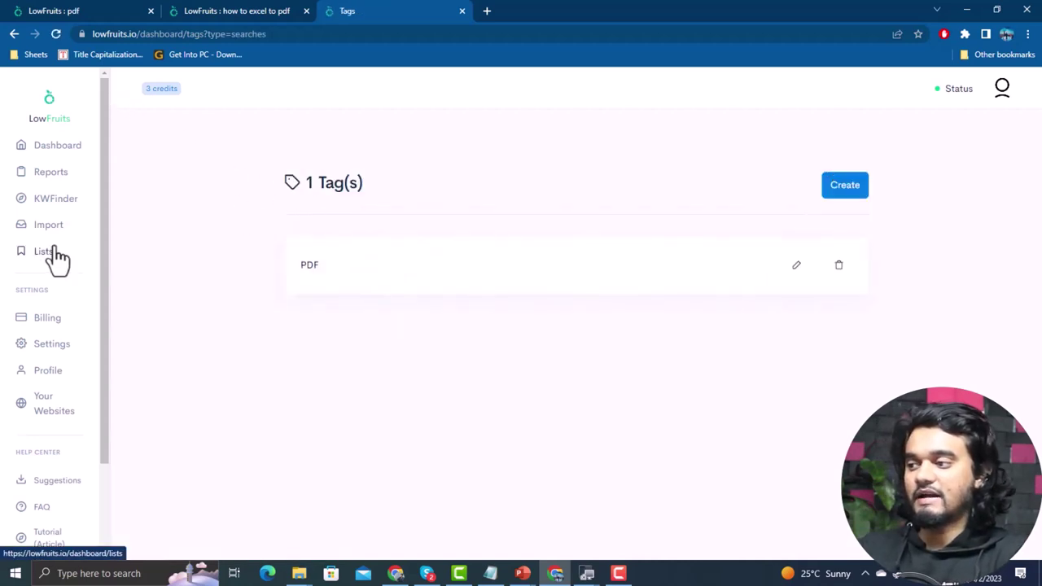
{"action": "left_click", "coordinate": [59, 176]}
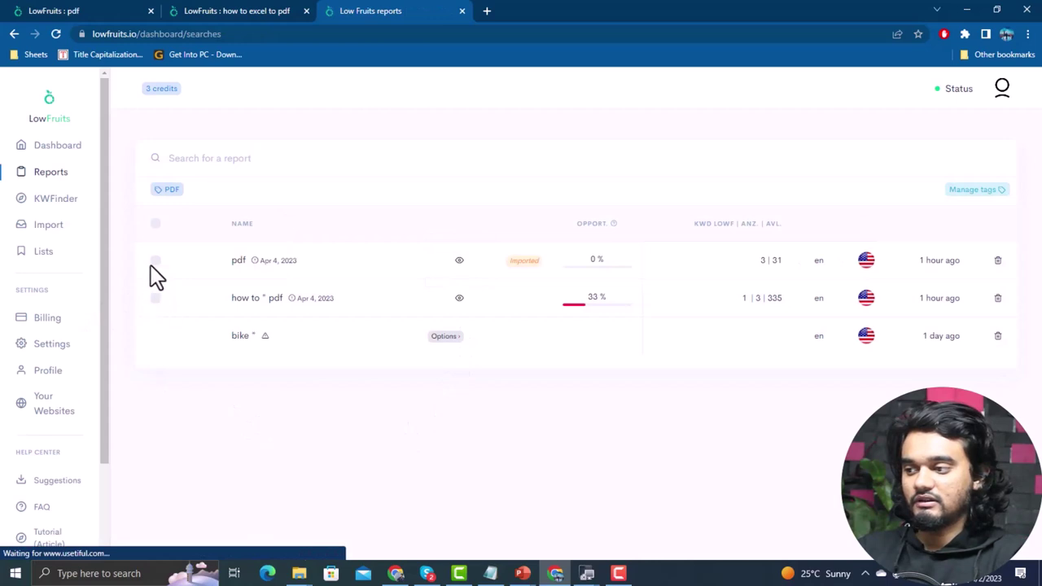
Step: Apply the PDF tag to the pdf and how to * pdf reports, then reselect both
{"action": "left_click", "coordinate": [155, 261]}
{"action": "left_click", "coordinate": [155, 298]}
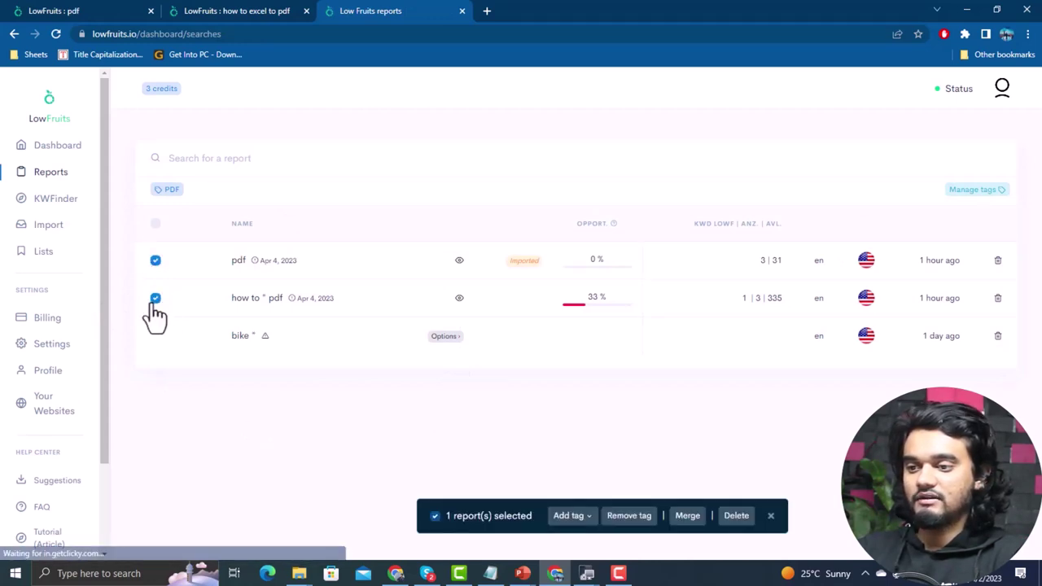
{"action": "left_click", "coordinate": [582, 518]}
{"action": "left_click", "coordinate": [516, 317]}
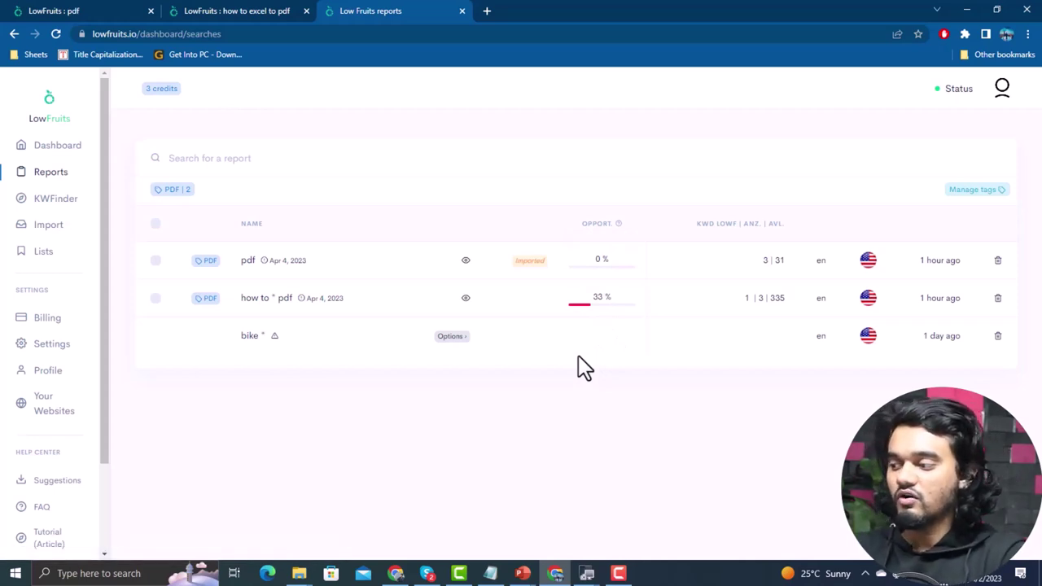
{"action": "left_click", "coordinate": [156, 260]}
{"action": "left_click", "coordinate": [156, 298]}
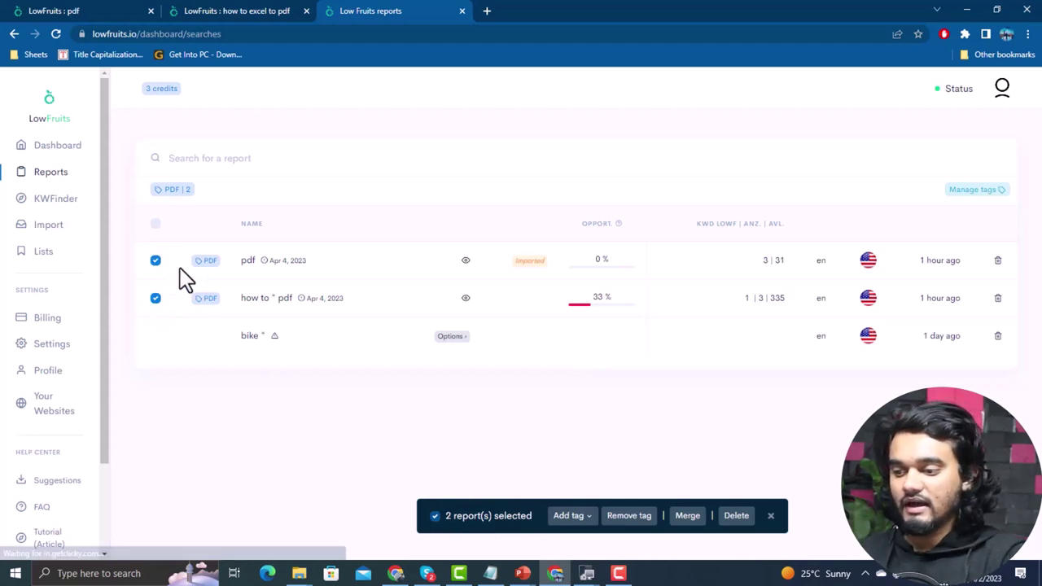
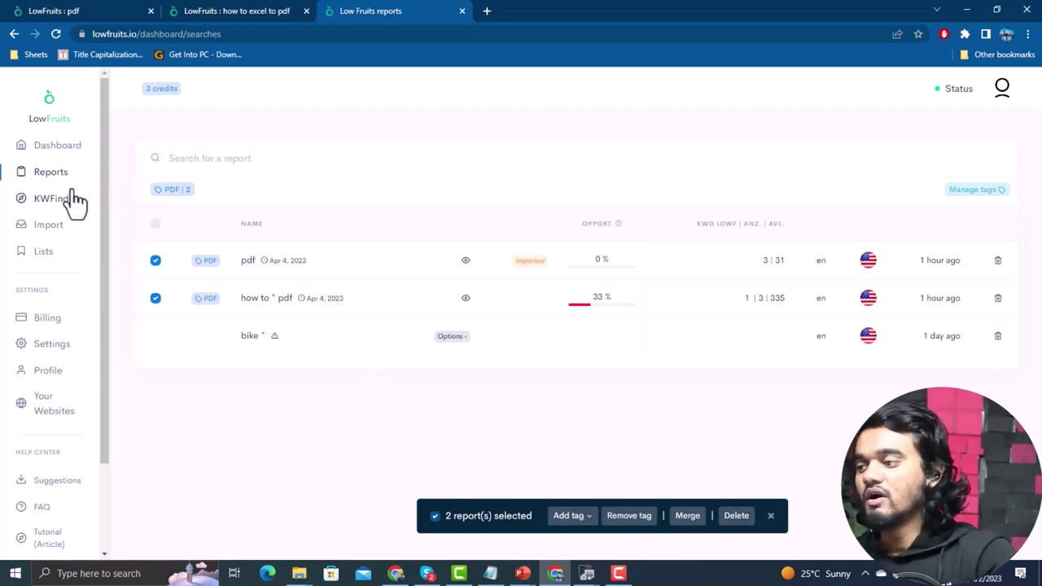
Step: Open the Keyword Finder and enter '* PDF' as the seed keyword
{"action": "left_click", "coordinate": [52, 210]}
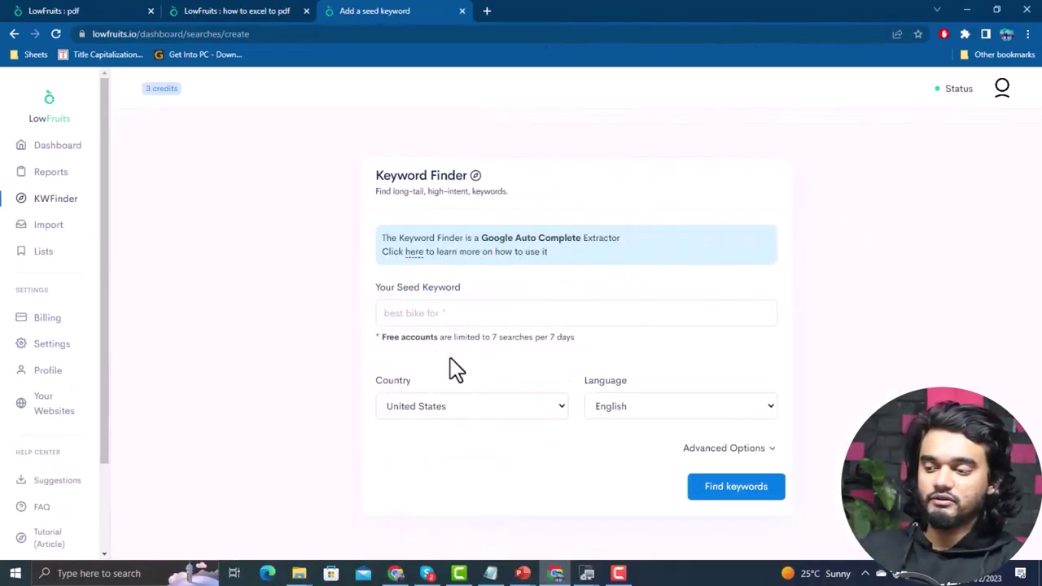
{"action": "left_click", "coordinate": [461, 313]}
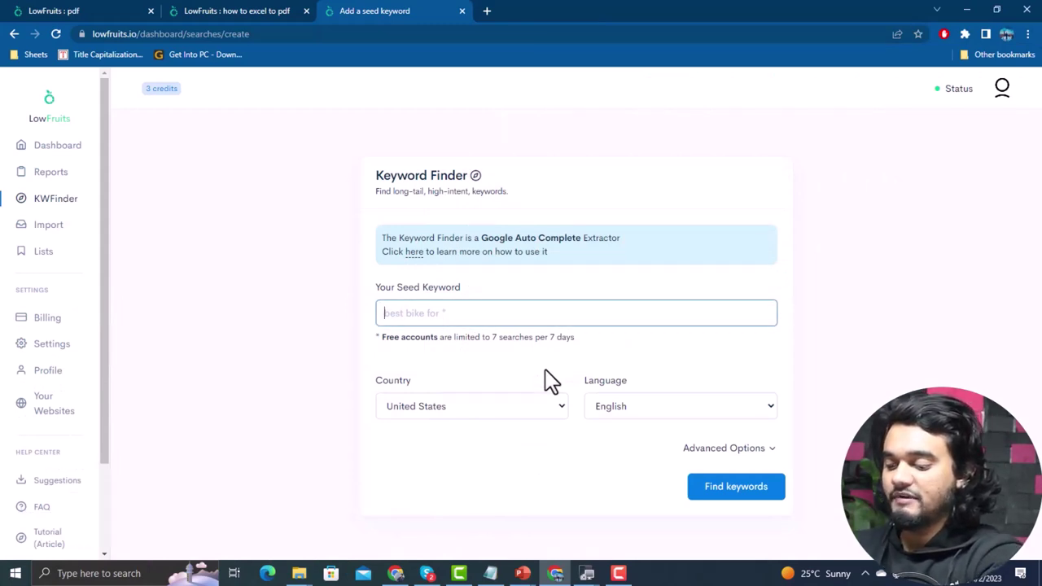
{"action": "type", "text": "PDF *"}
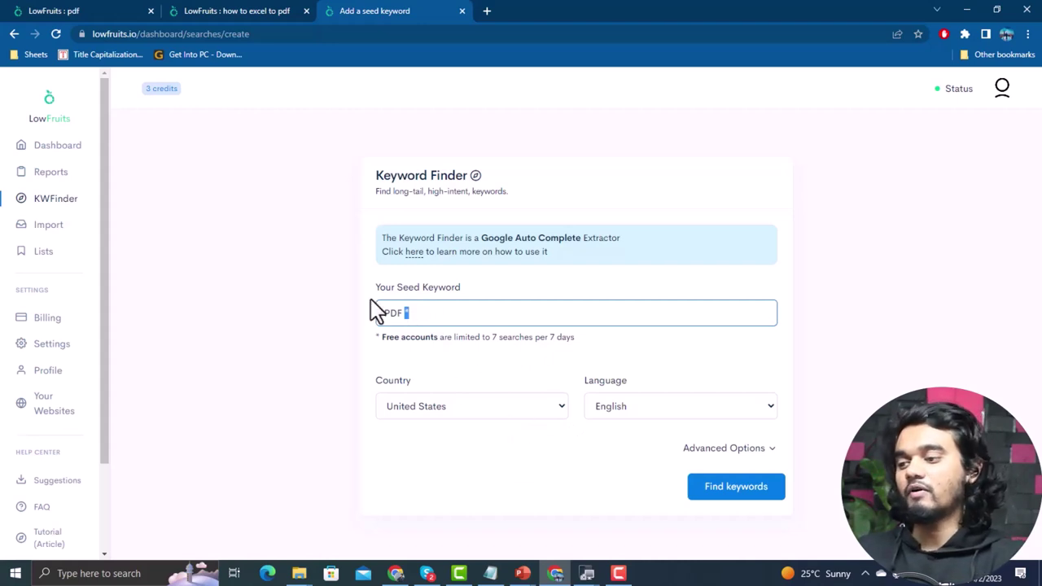
{"action": "double_click", "coordinate": [396, 313]}
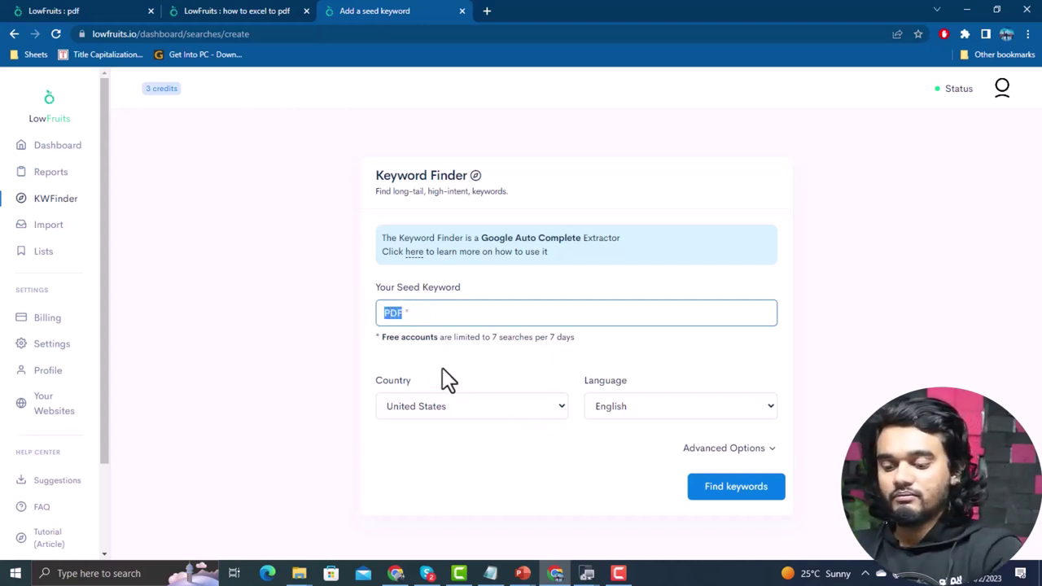
{"action": "left_click", "coordinate": [402, 315]}
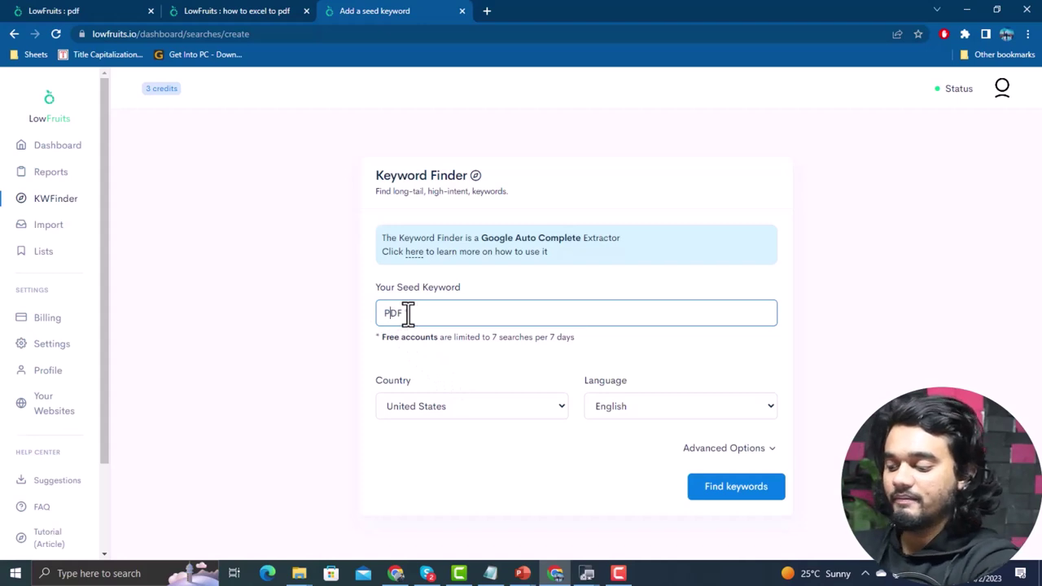
{"action": "left_click_drag", "start_coordinate": [404, 314], "coordinate": [376, 330]}
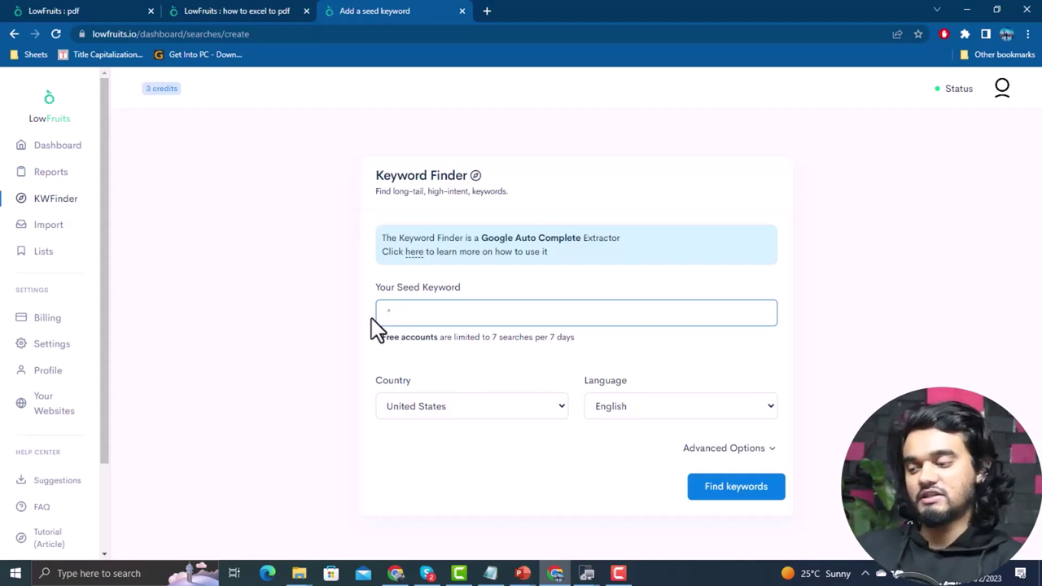
{"action": "type", "text": "PDF"}
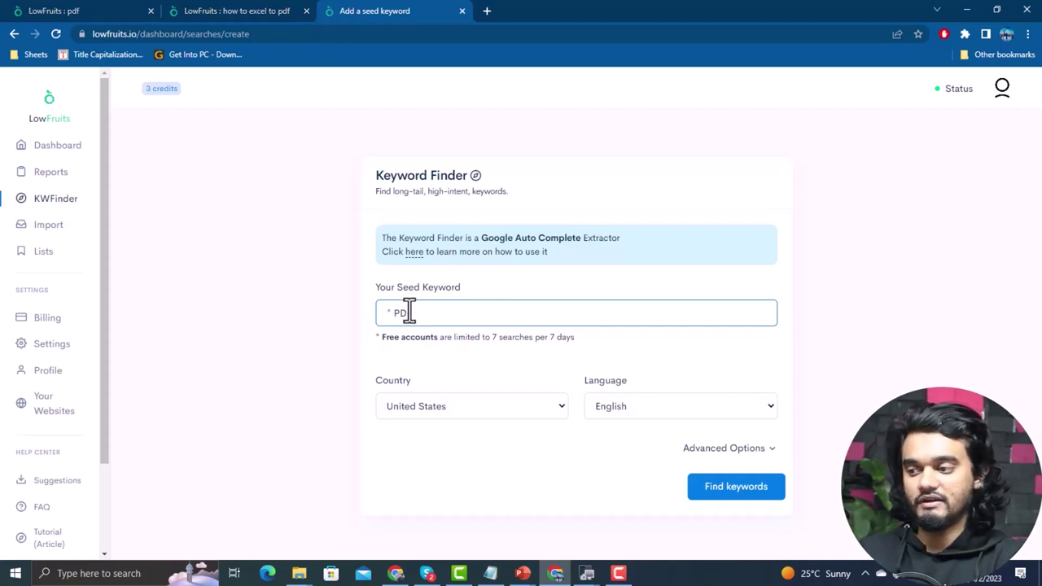
{"action": "left_click", "coordinate": [379, 312]}
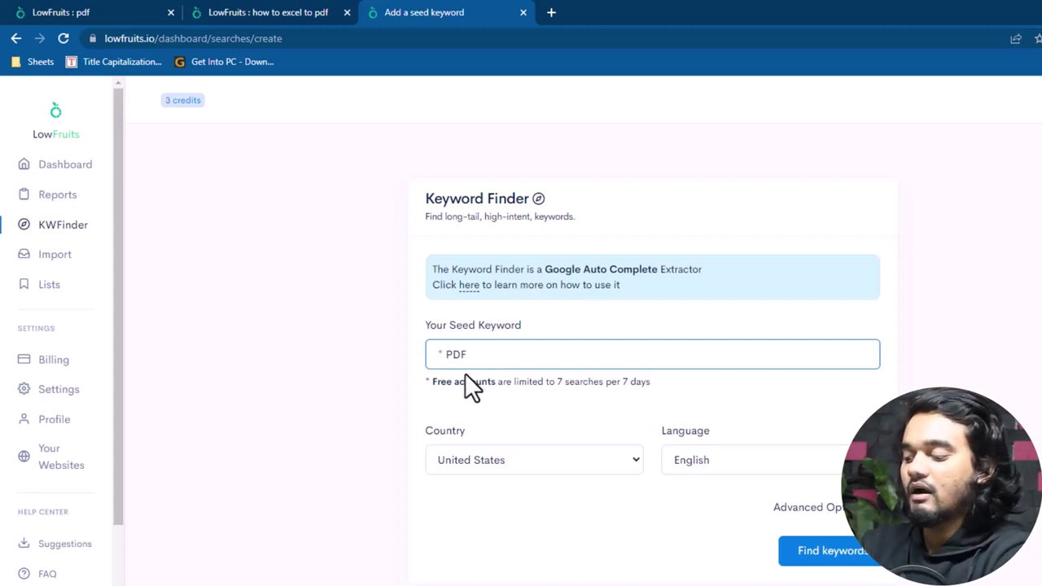
Step: Change the seed to 'How to * PDF', keep United States, and reveal Advanced Options
{"action": "type", "text": "w to"}
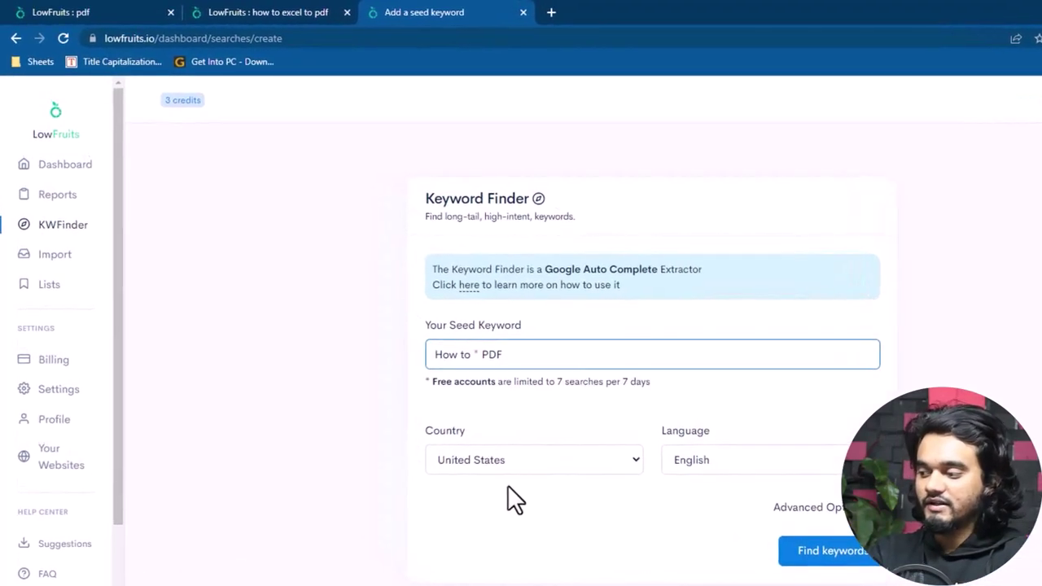
{"action": "left_click", "coordinate": [514, 468]}
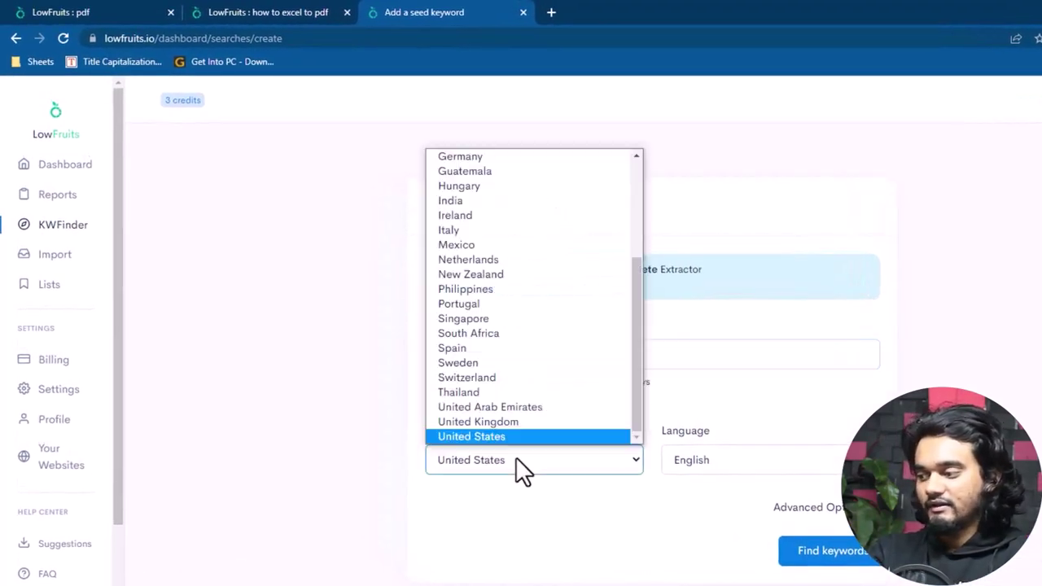
{"action": "left_click", "coordinate": [602, 512]}
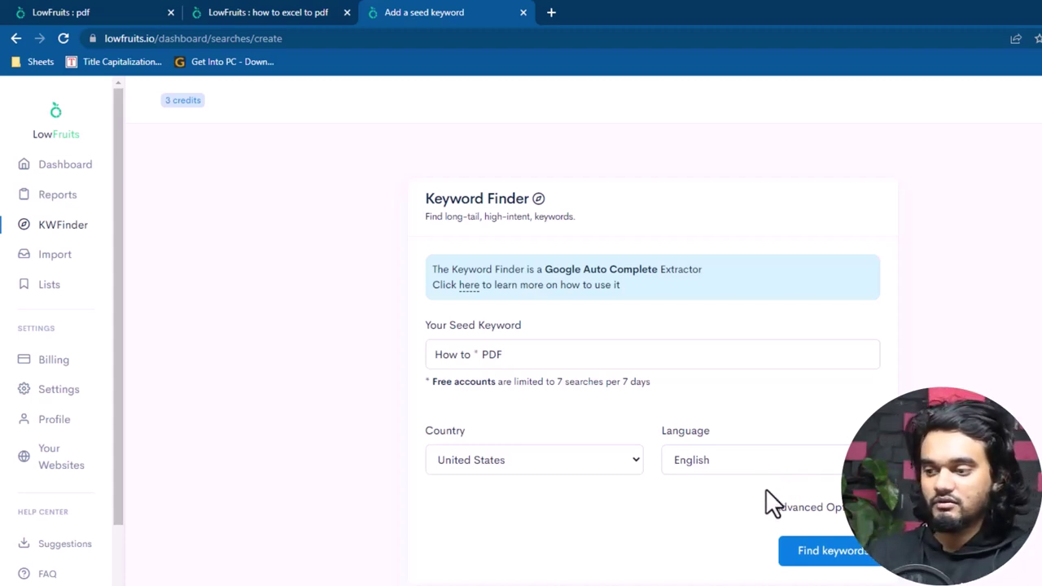
{"action": "left_click", "coordinate": [815, 508]}
Step: Add 'best' to Include words and 'what' to Exclude words
{"action": "scroll", "coordinate": [555, 496], "scroll_direction": "down", "scroll_amount": 3}
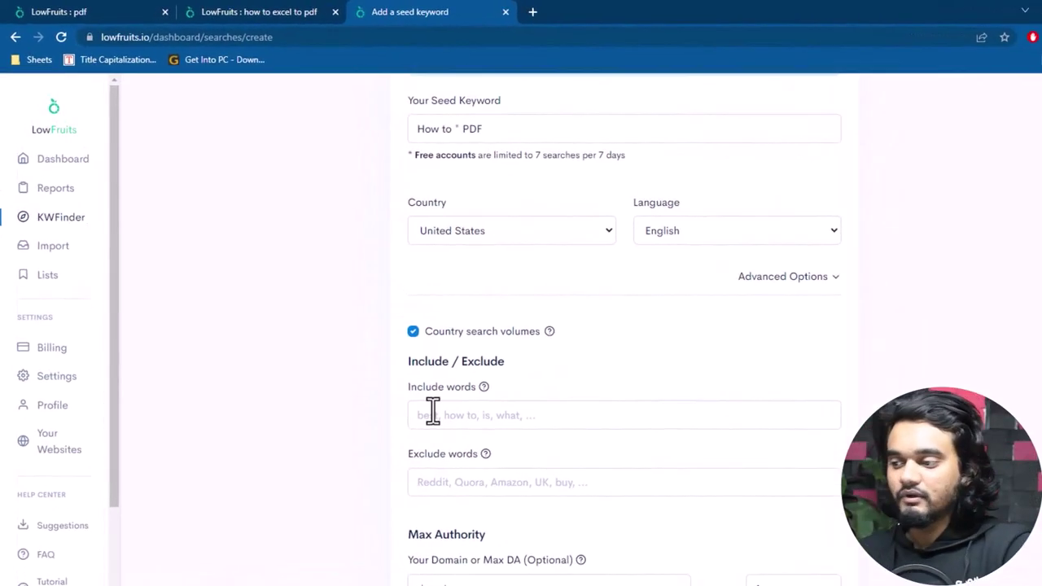
{"action": "left_click", "coordinate": [542, 416]}
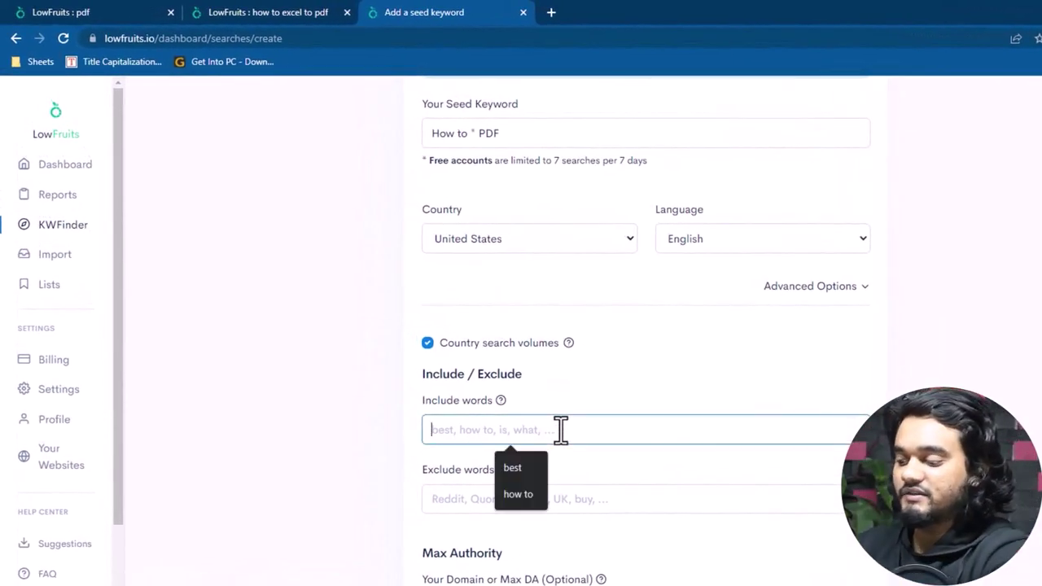
{"action": "type", "text": "best"}
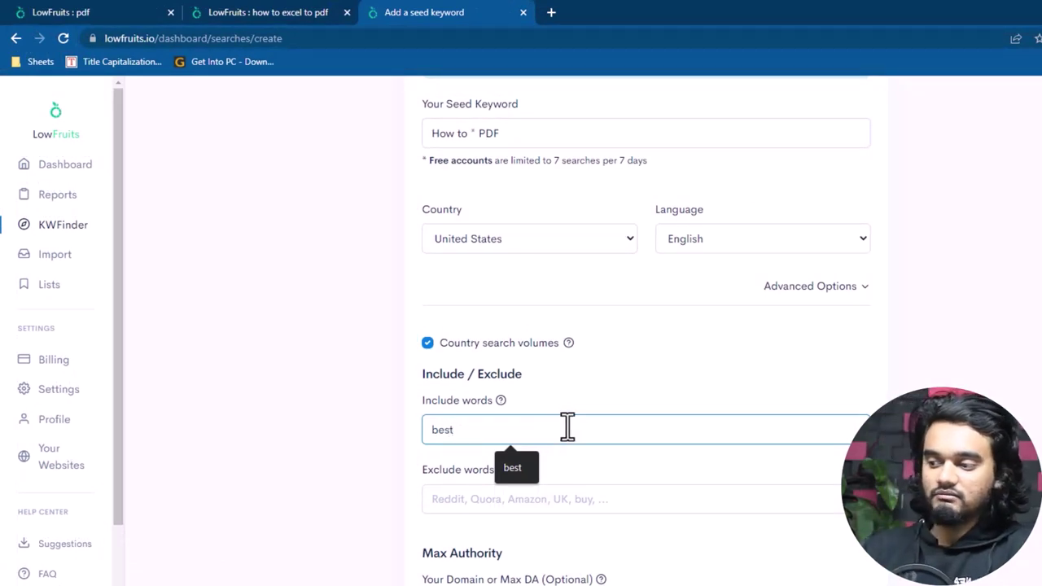
{"action": "left_click", "coordinate": [487, 499]}
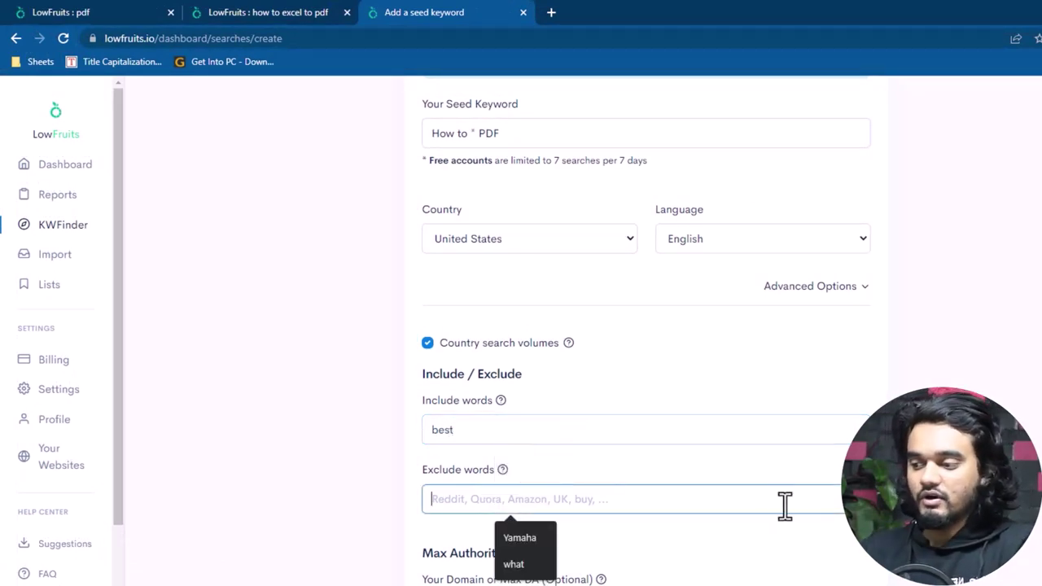
{"action": "left_click", "coordinate": [514, 564]}
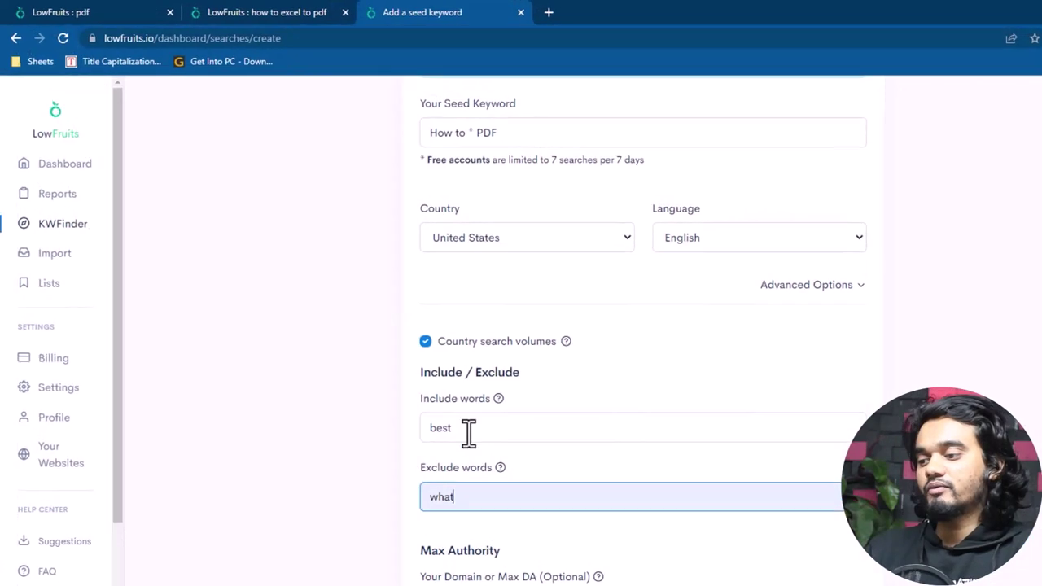
{"action": "left_click", "coordinate": [461, 415]}
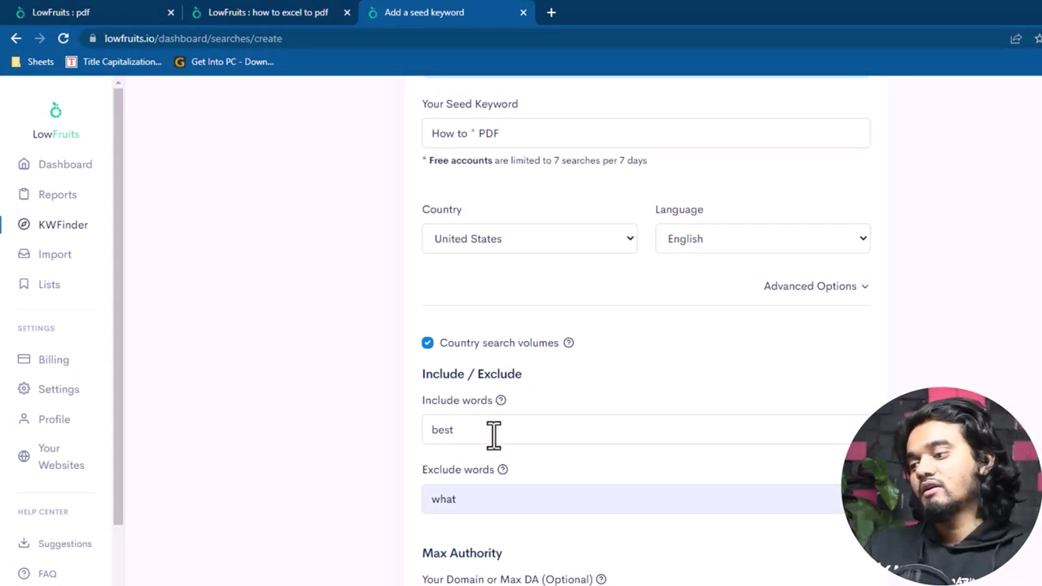
{"action": "left_click", "coordinate": [501, 497]}
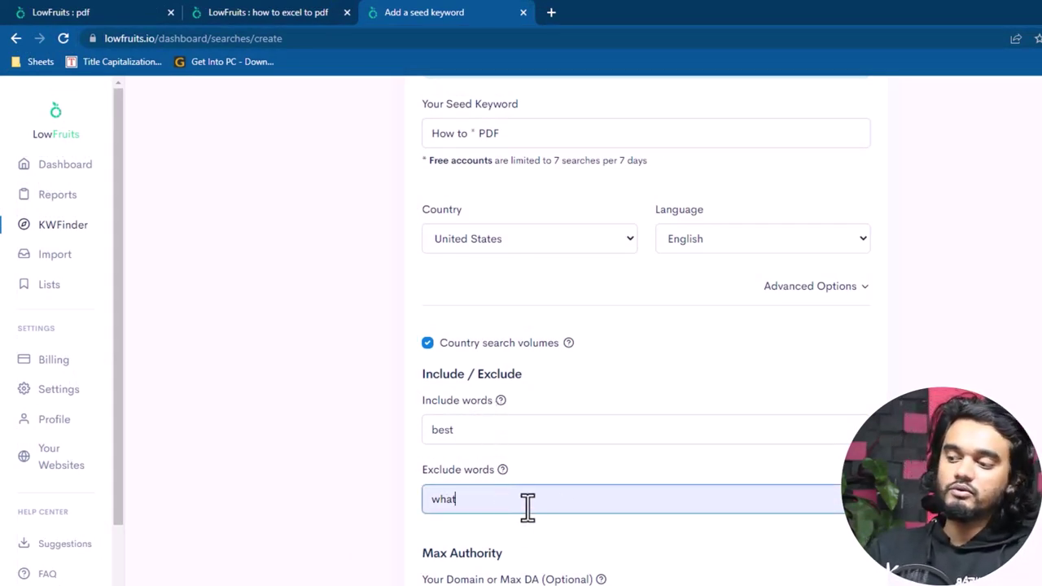
{"action": "scroll", "coordinate": [528, 504], "scroll_direction": "down", "scroll_amount": 3}
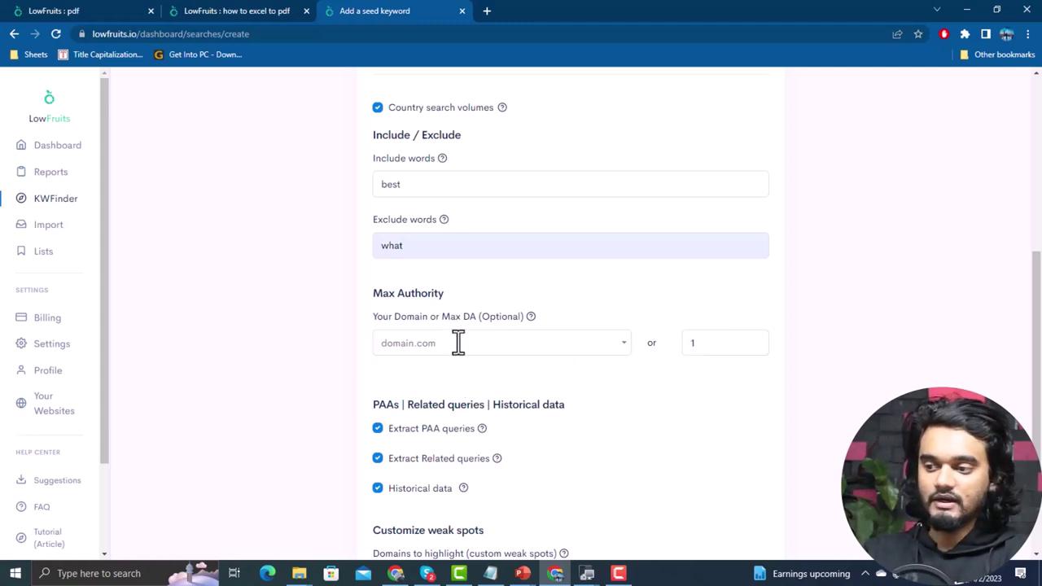
Step: Set Max DA to 1, leaving PAA, related queries and historical data extraction checked
{"action": "left_click", "coordinate": [727, 351]}
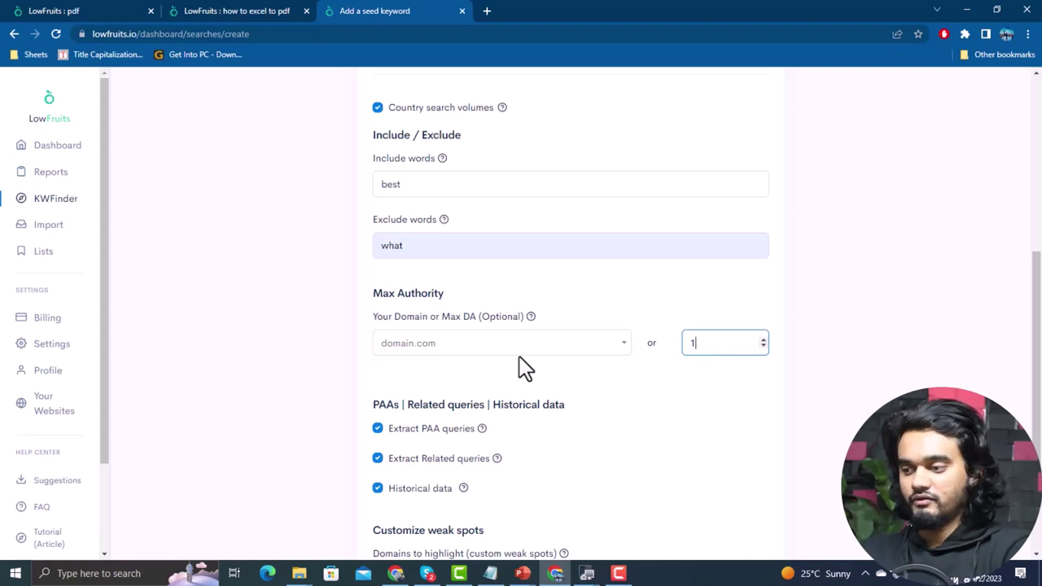
{"action": "scroll", "coordinate": [504, 326], "scroll_direction": "down", "scroll_amount": 3}
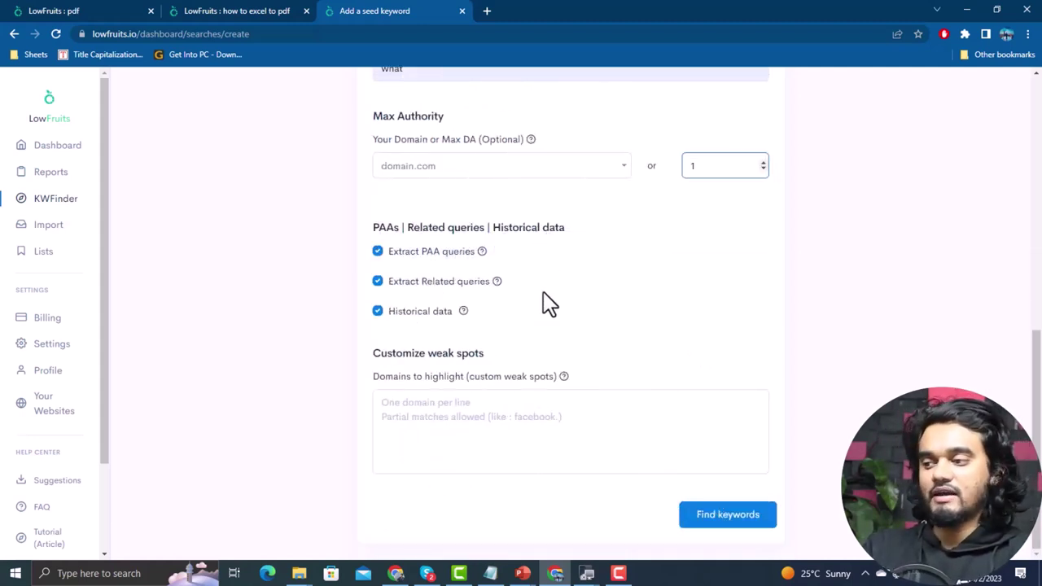
{"action": "left_click", "coordinate": [377, 253]}
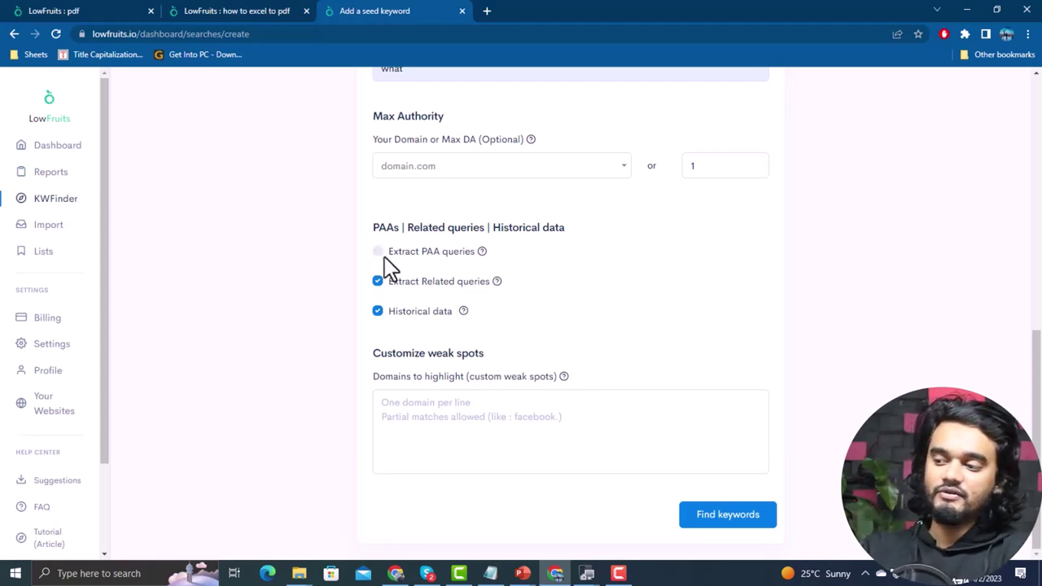
{"action": "left_click", "coordinate": [378, 253]}
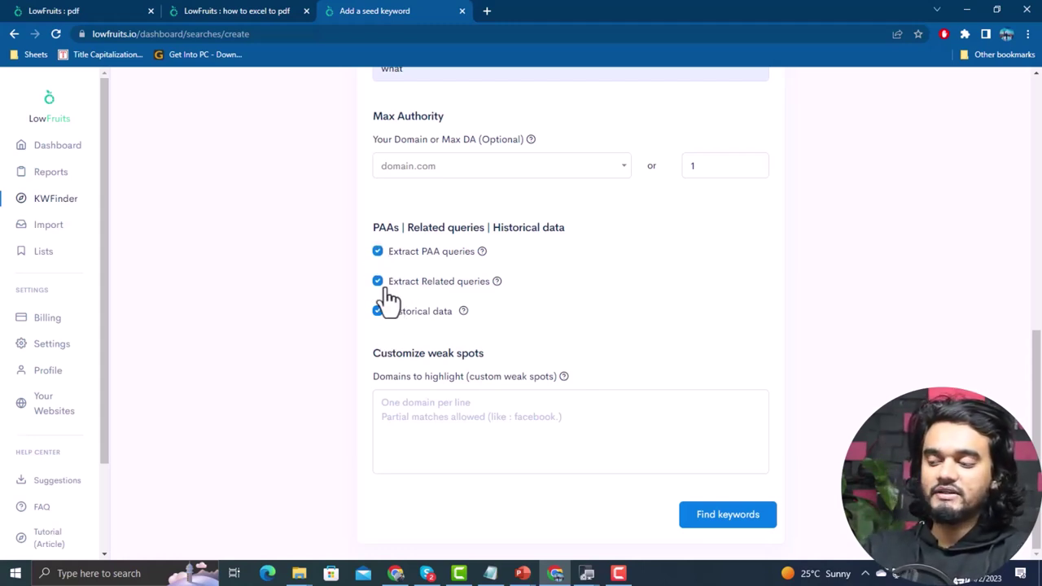
{"action": "left_click", "coordinate": [378, 283]}
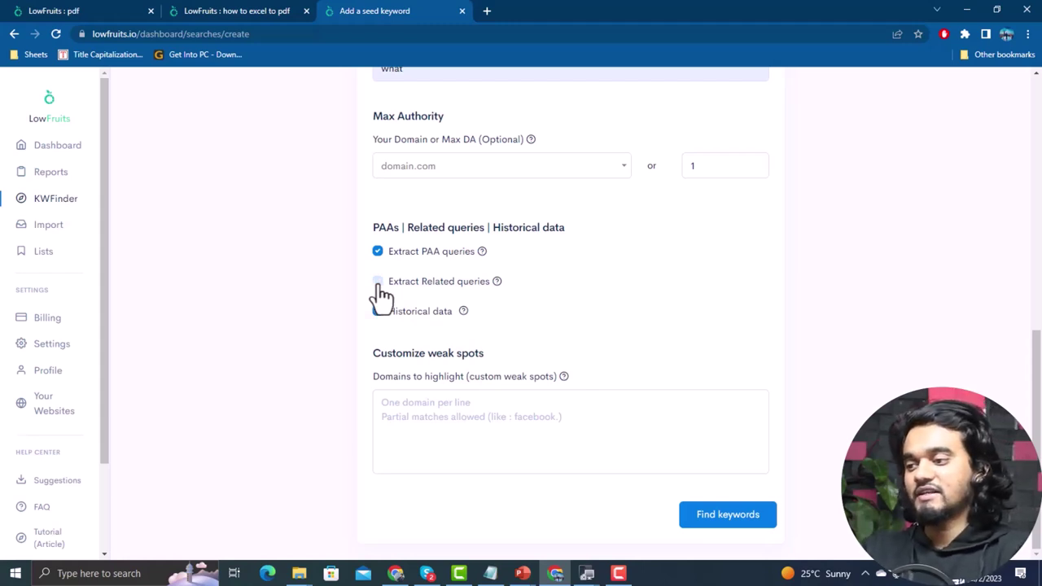
{"action": "left_click", "coordinate": [378, 283]}
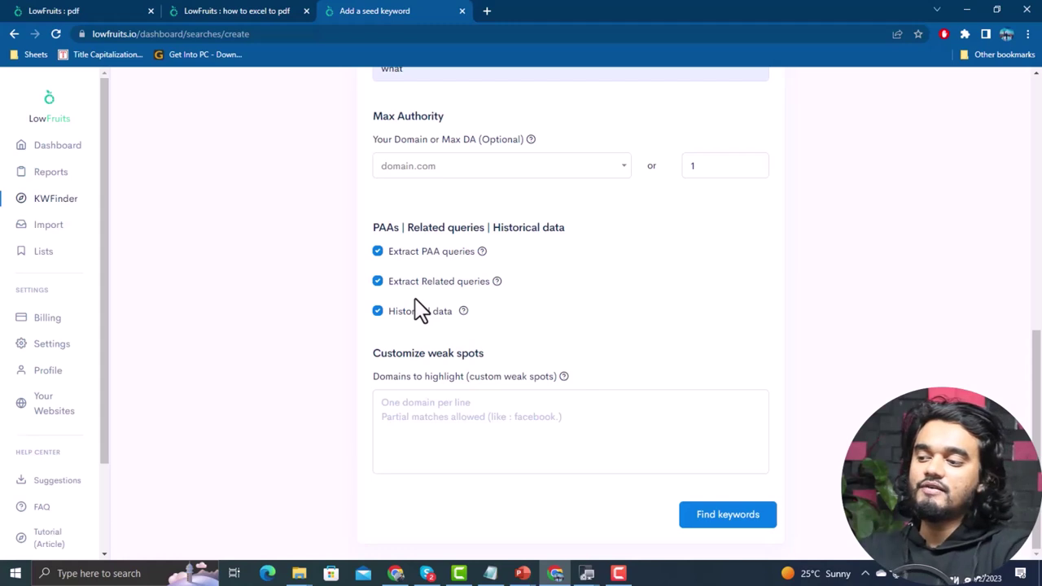
{"action": "left_click", "coordinate": [379, 314]}
{"action": "left_click", "coordinate": [379, 313]}
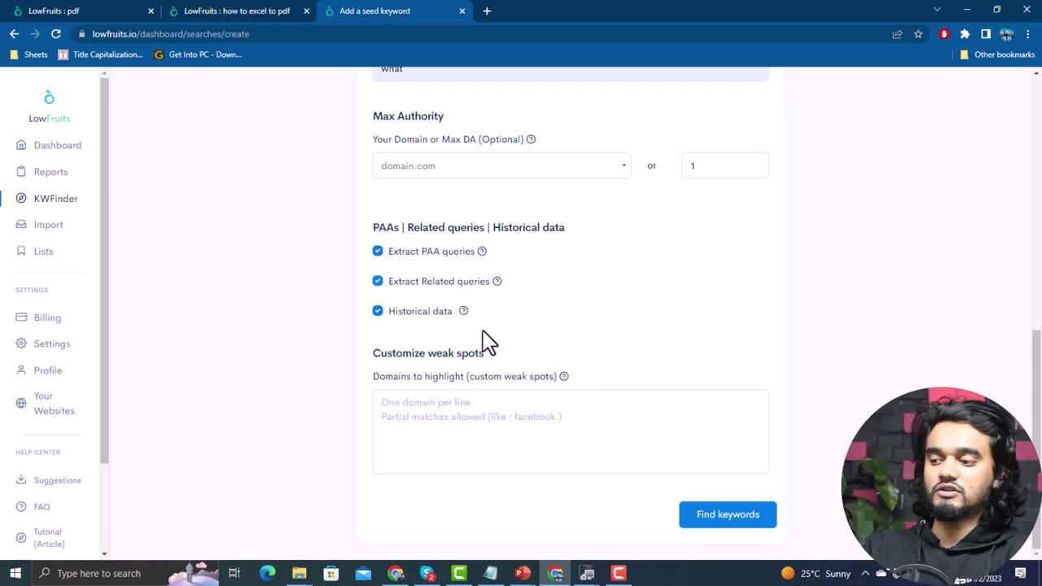
{"action": "left_click", "coordinate": [425, 411]}
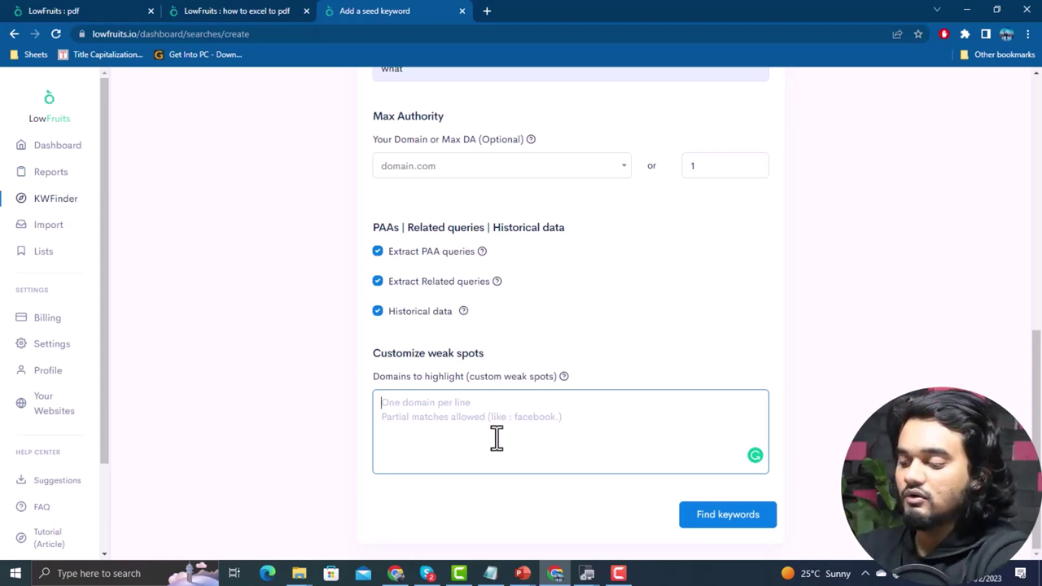
Step: Enter 'Quora, Reddit' as domains to highlight and run Find keywords
{"action": "type", "text": "Quora"}
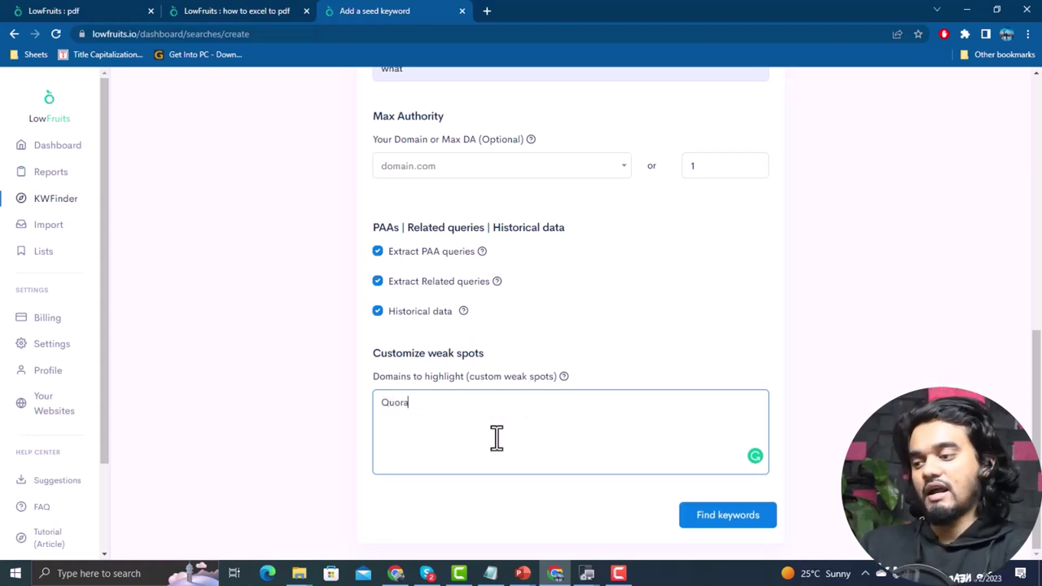
{"action": "type", "text": ", Reddit"}
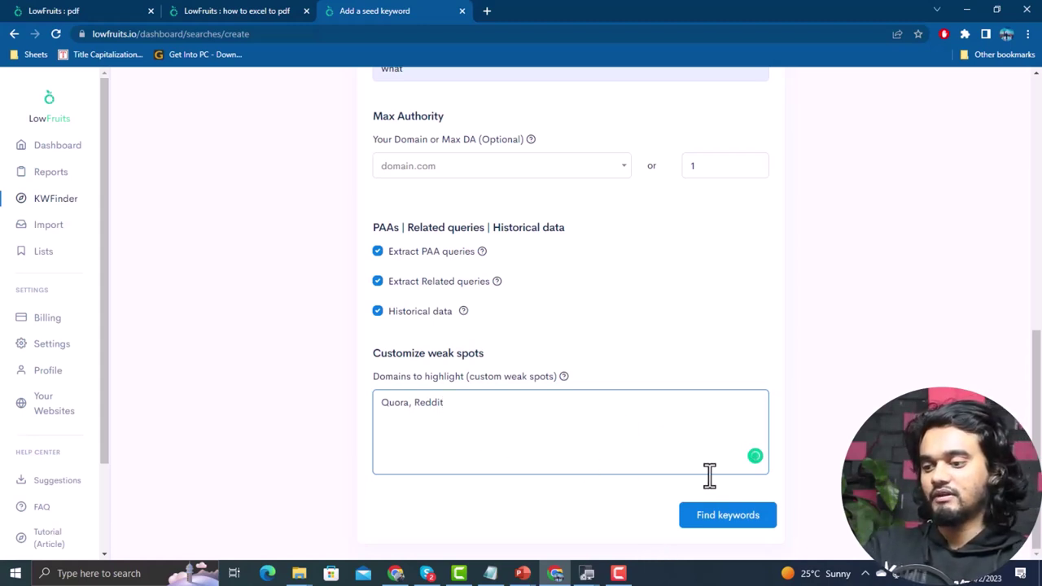
{"action": "left_click", "coordinate": [721, 521]}
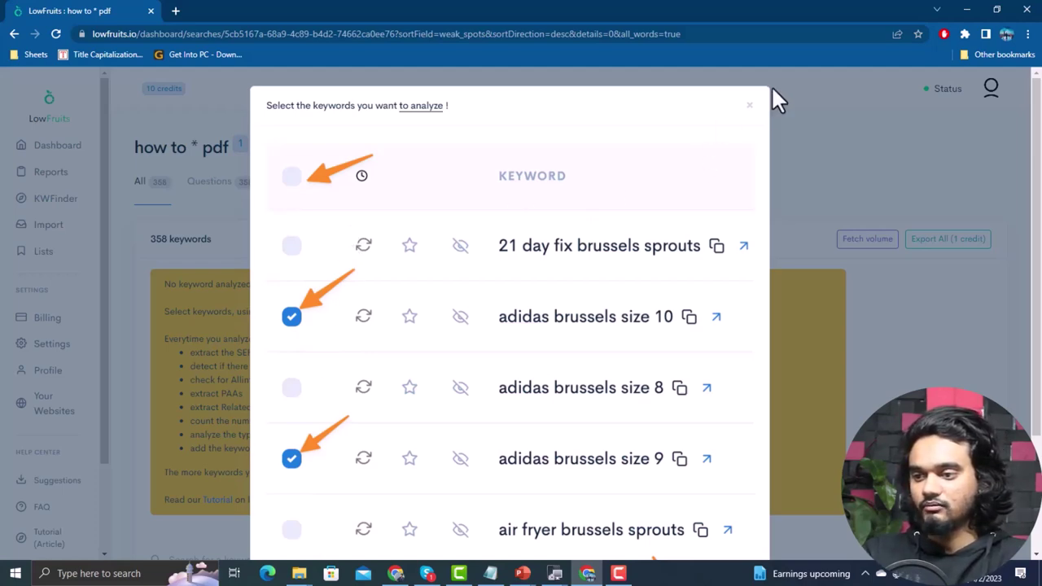
Step: Close the keyword-selection and 'Switch to the detailed view' tip dialogs
{"action": "left_click", "coordinate": [749, 106]}
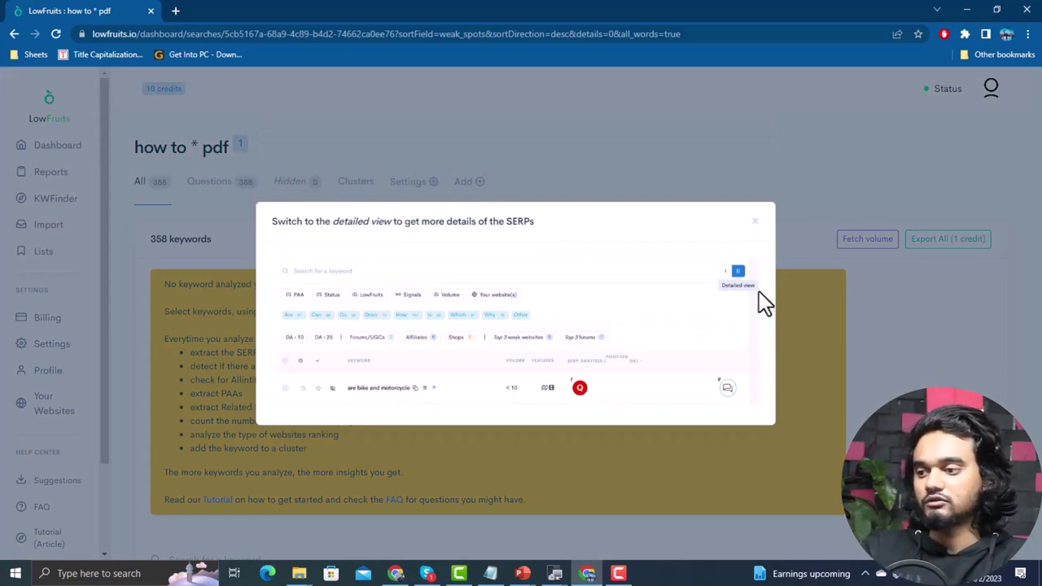
{"action": "left_click", "coordinate": [755, 221]}
{"action": "scroll", "coordinate": [757, 257], "scroll_direction": "down", "scroll_amount": 4}
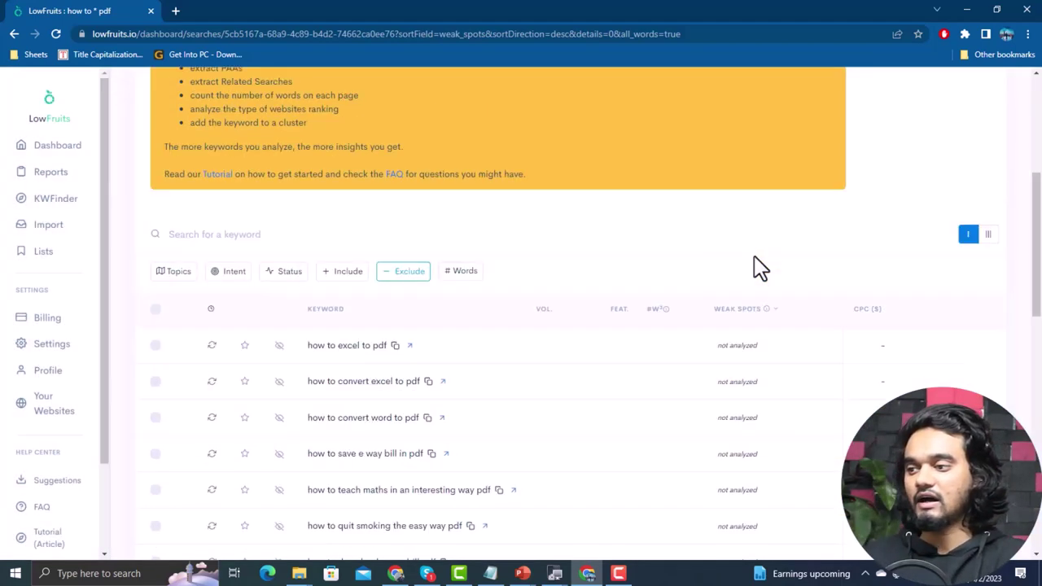
{"action": "scroll", "coordinate": [317, 219], "scroll_direction": "down", "scroll_amount": 3}
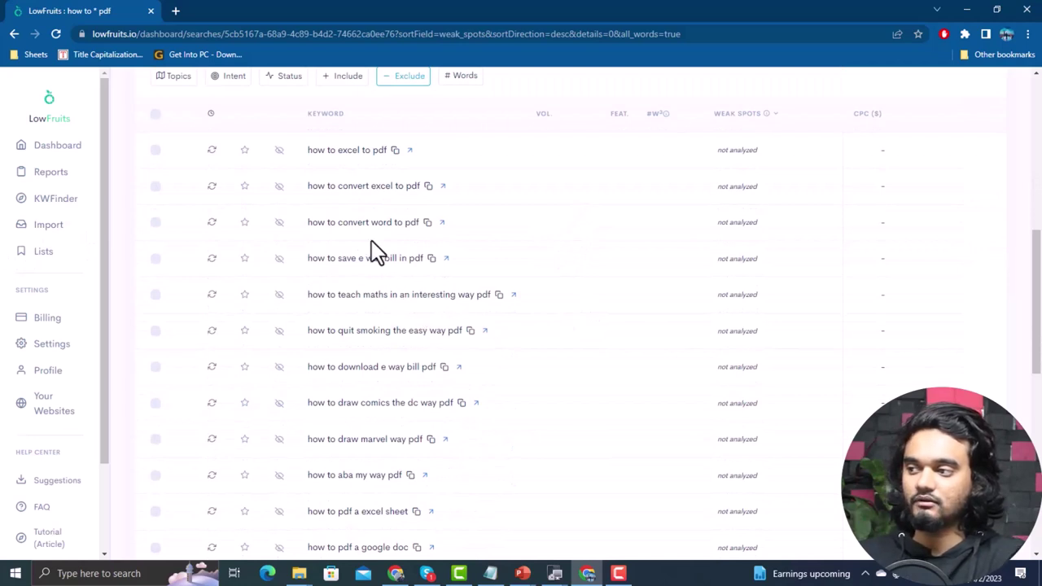
{"action": "scroll", "coordinate": [393, 279], "scroll_direction": "up", "scroll_amount": 3}
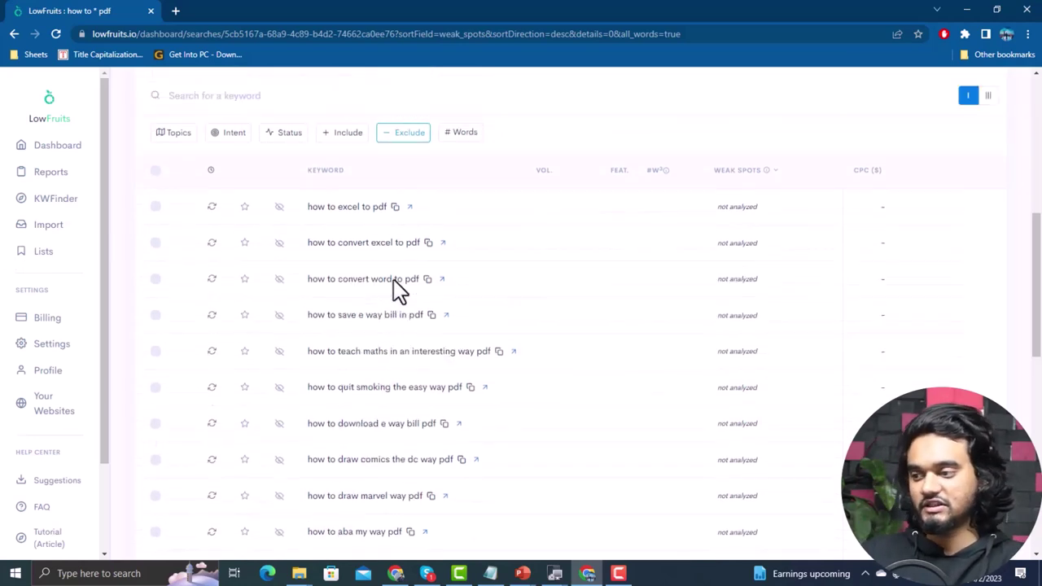
{"action": "scroll", "coordinate": [394, 281], "scroll_direction": "down", "scroll_amount": 8}
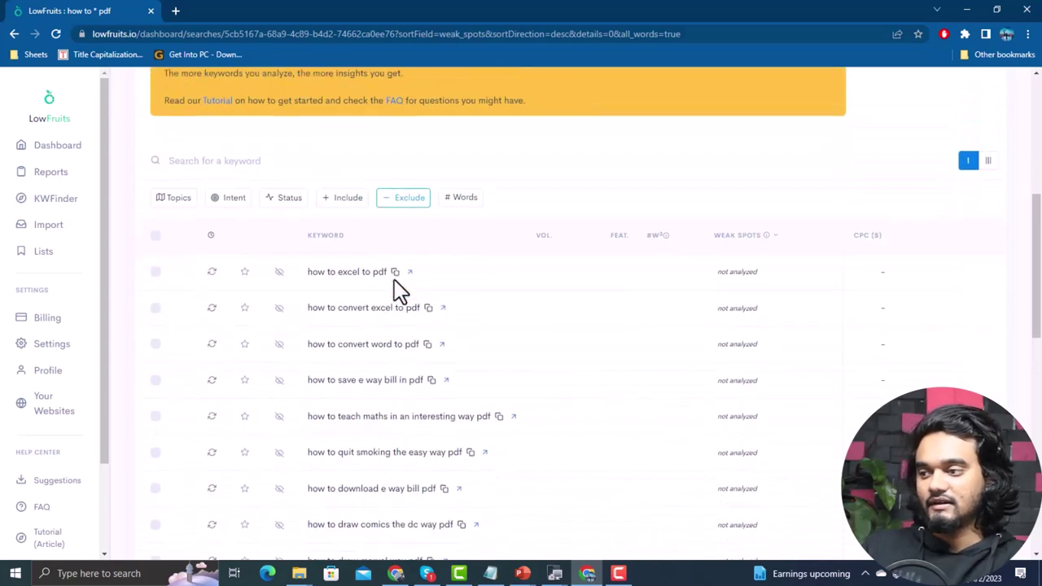
{"action": "scroll", "coordinate": [399, 289], "scroll_direction": "down", "scroll_amount": 4}
{"action": "scroll", "coordinate": [403, 293], "scroll_direction": "up", "scroll_amount": 10}
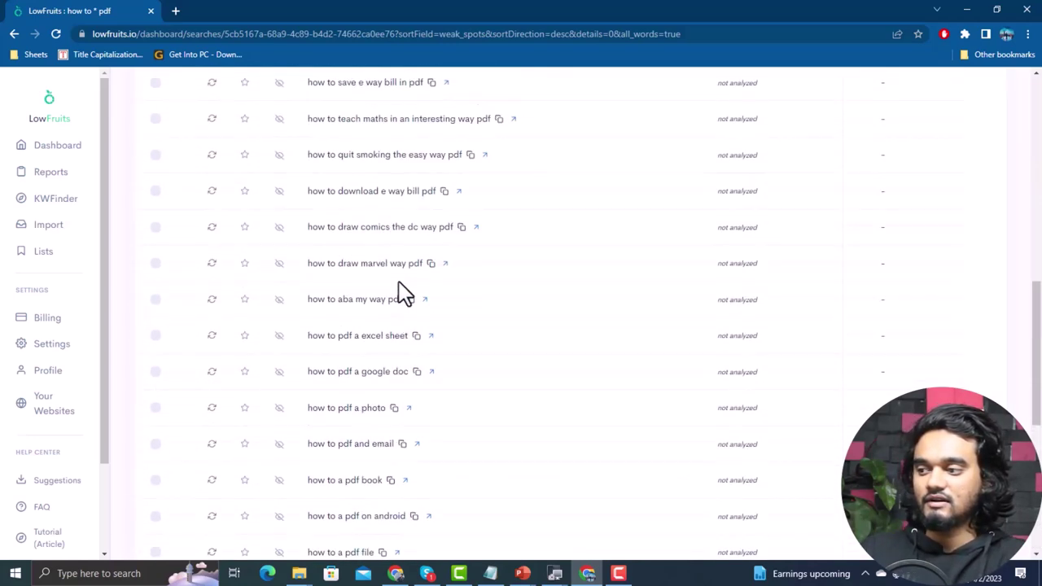
{"action": "scroll", "coordinate": [269, 310], "scroll_direction": "up", "scroll_amount": 1}
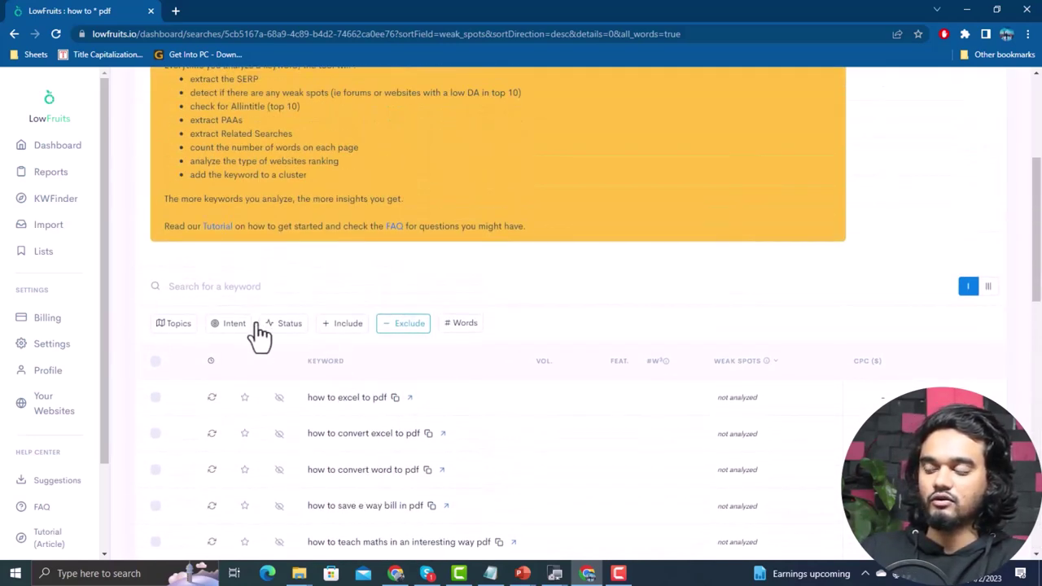
{"action": "scroll", "coordinate": [366, 285], "scroll_direction": "down", "scroll_amount": 2}
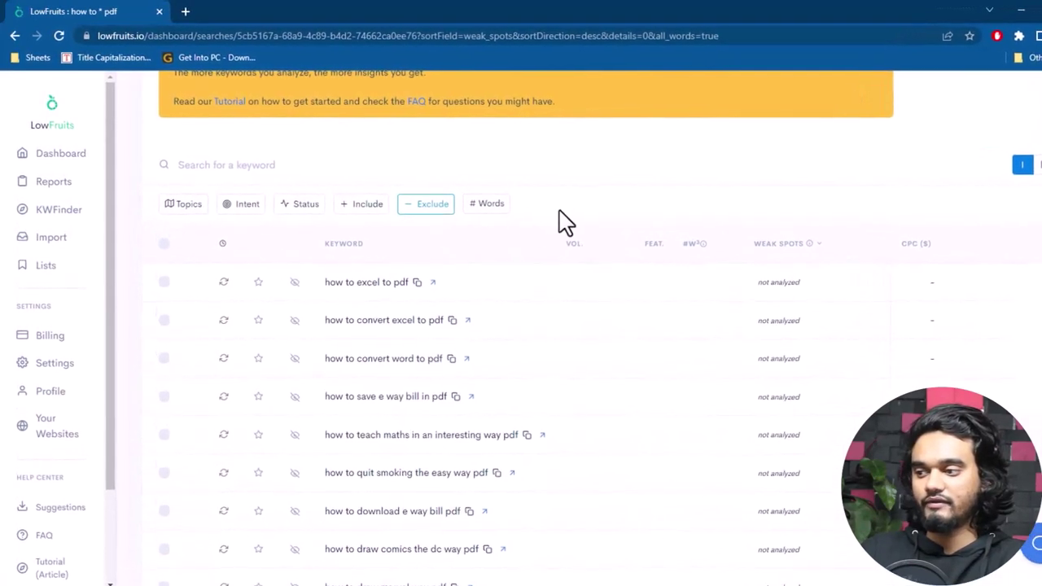
Step: Hide keywords containing the topic words Iphone and Chrome
{"action": "left_click", "coordinate": [181, 213]}
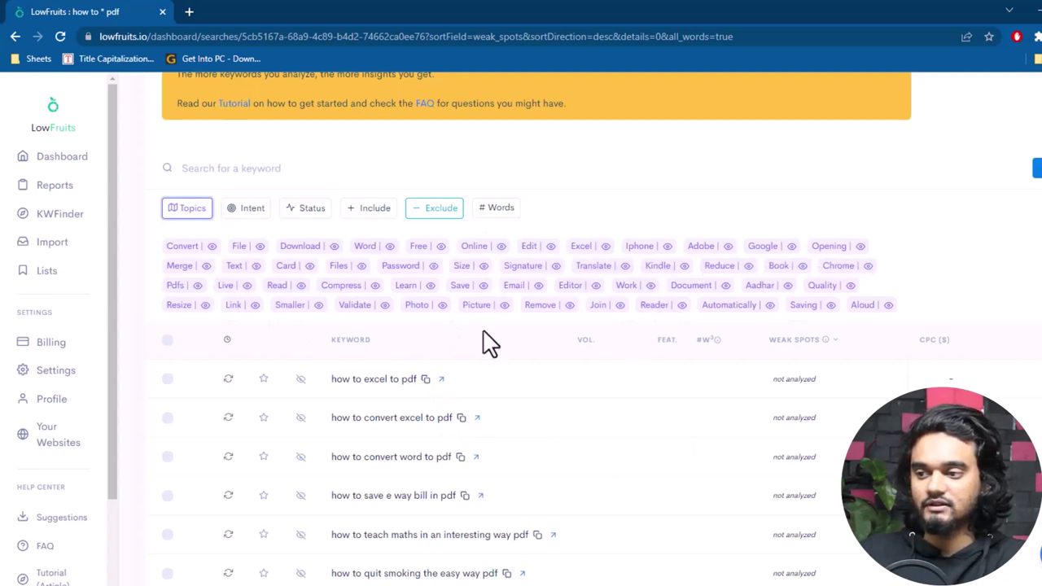
{"action": "left_click", "coordinate": [669, 247]}
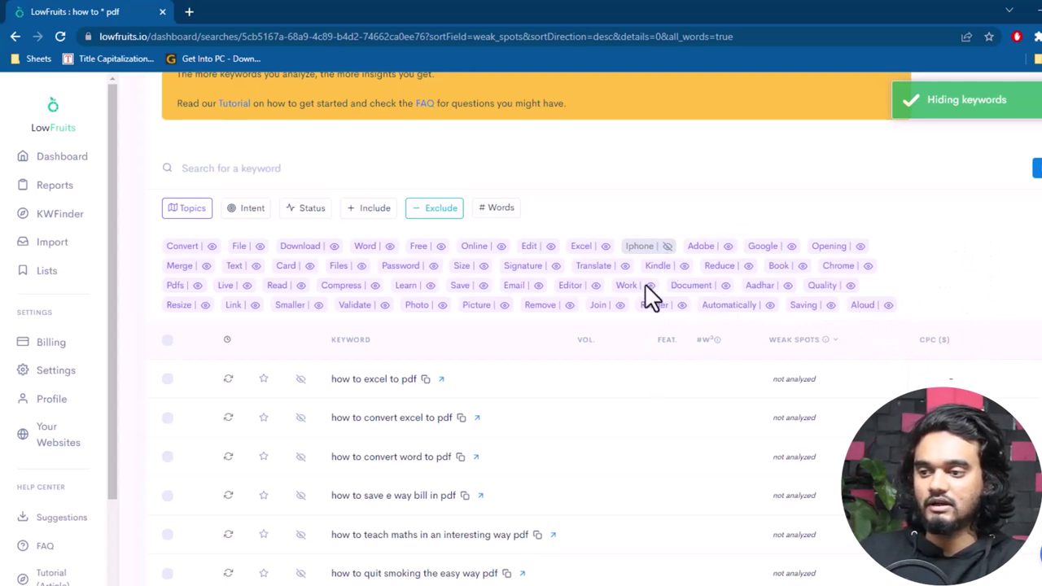
{"action": "left_click", "coordinate": [868, 267]}
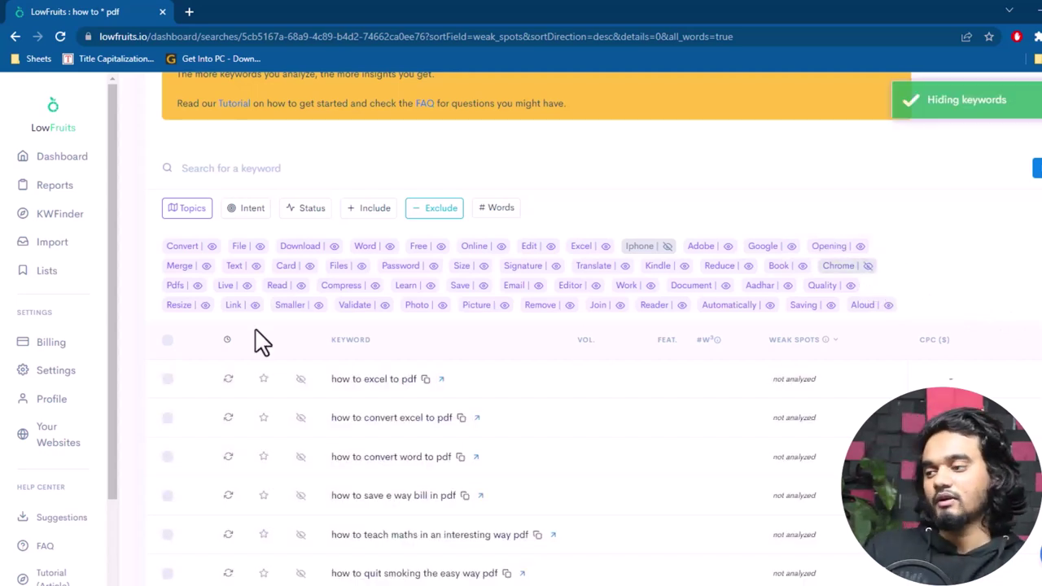
{"action": "left_click", "coordinate": [246, 214]}
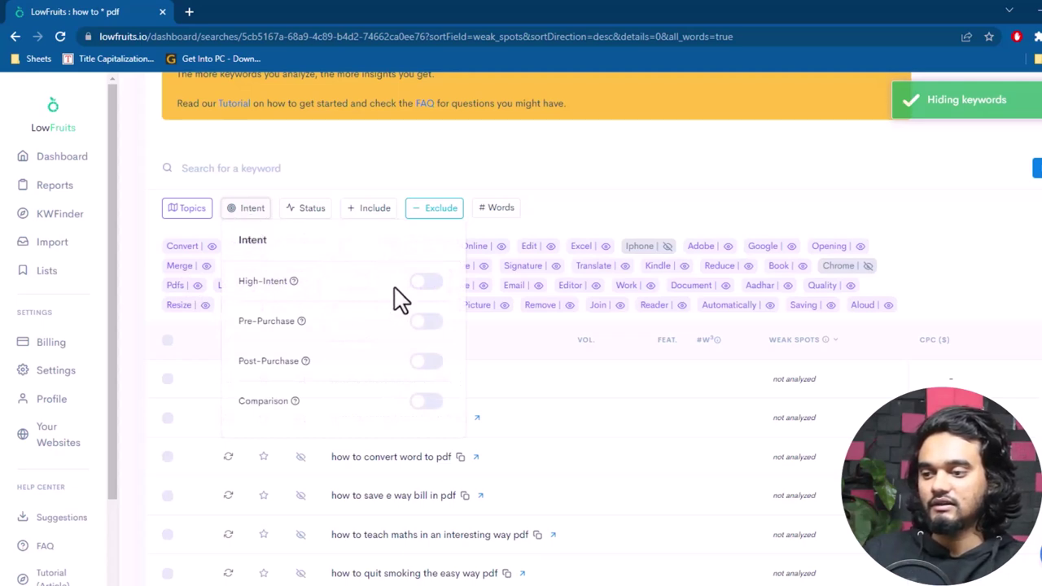
{"action": "left_click", "coordinate": [425, 285]}
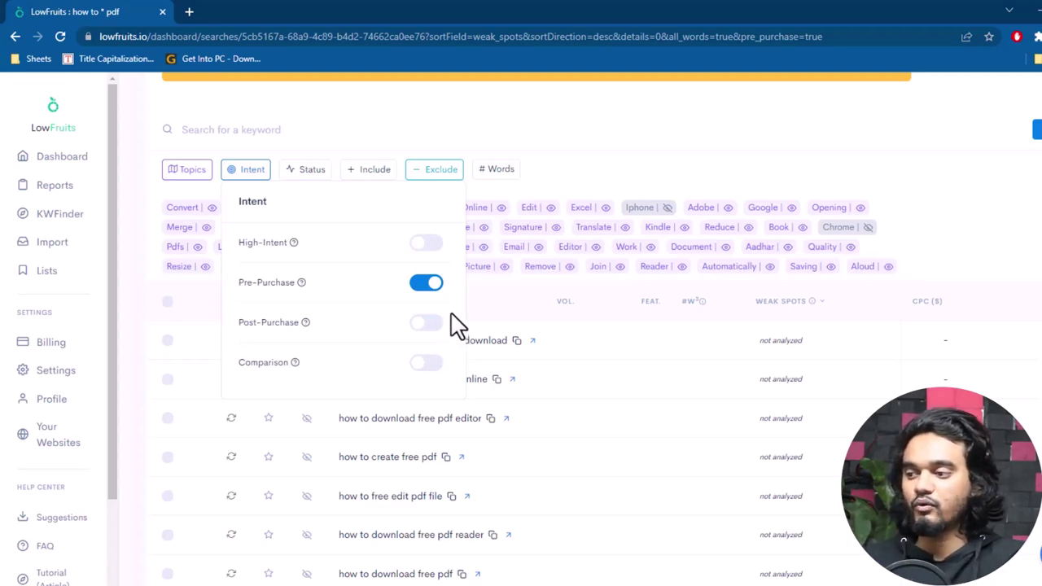
{"action": "left_click", "coordinate": [426, 322]}
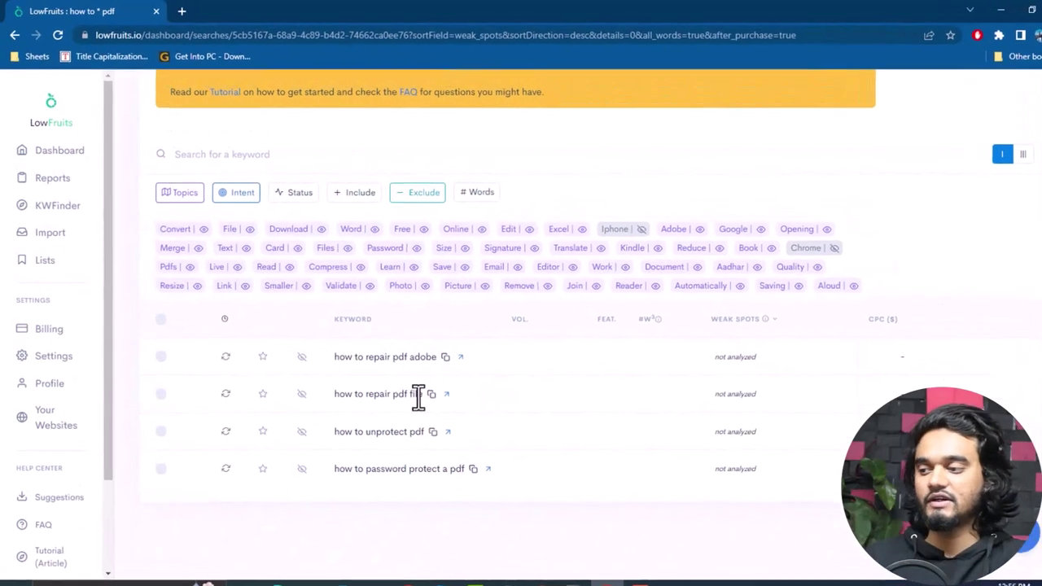
{"action": "left_click", "coordinate": [239, 194]}
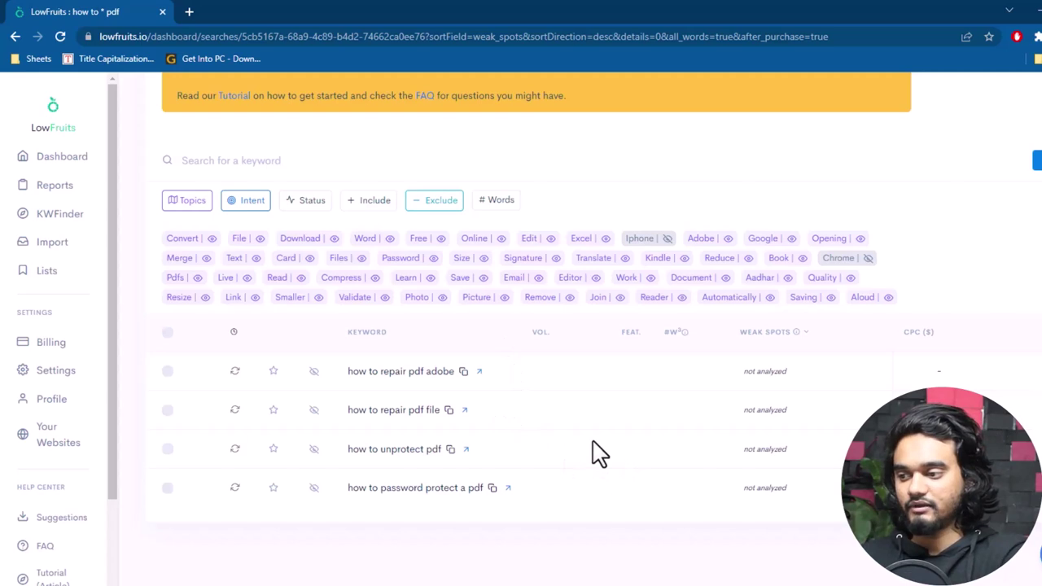
{"action": "left_click", "coordinate": [249, 203]}
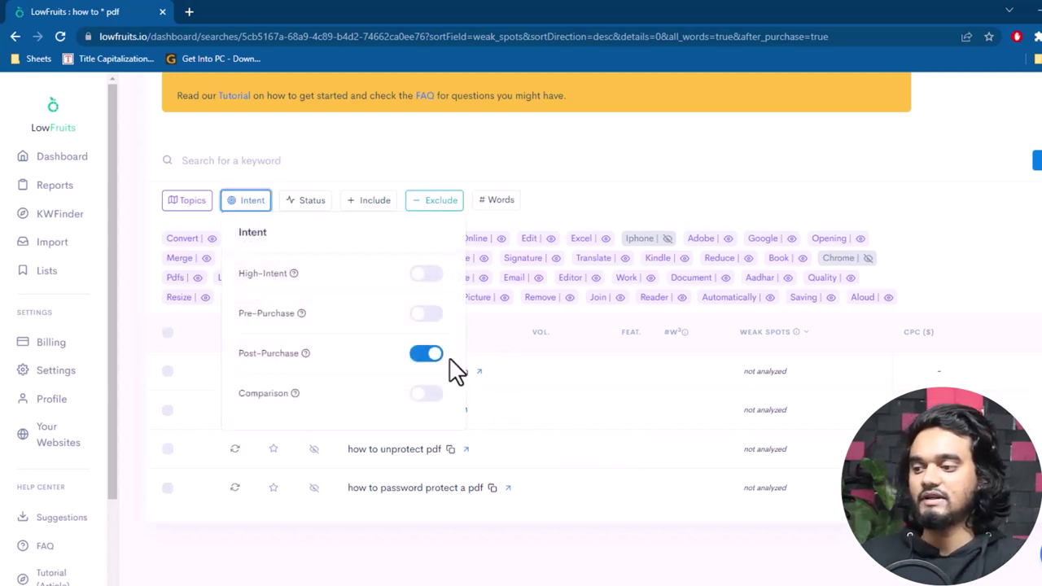
{"action": "left_click", "coordinate": [949, 241]}
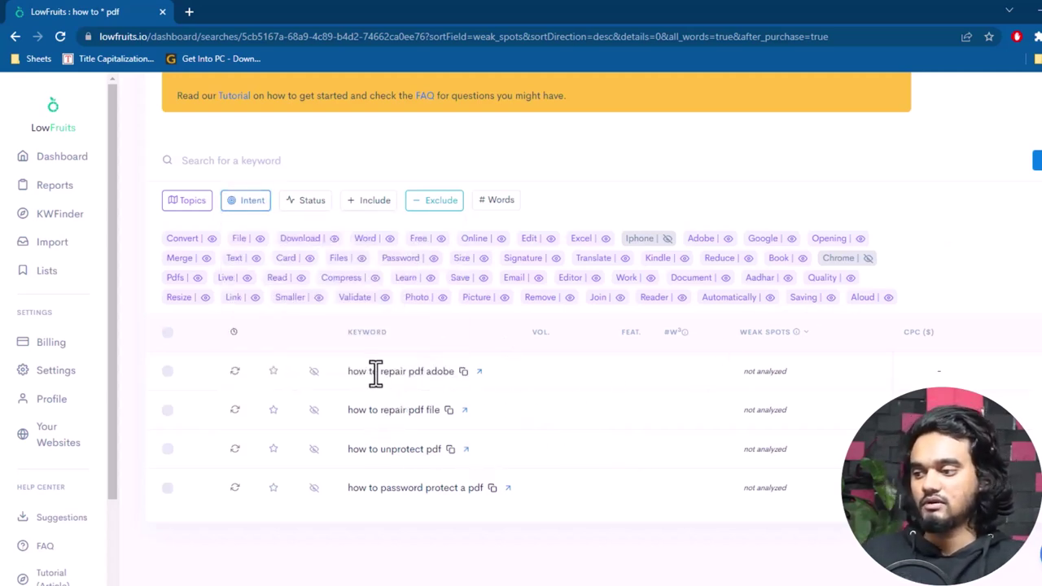
{"action": "left_click", "coordinate": [248, 202]}
{"action": "left_click", "coordinate": [427, 352]}
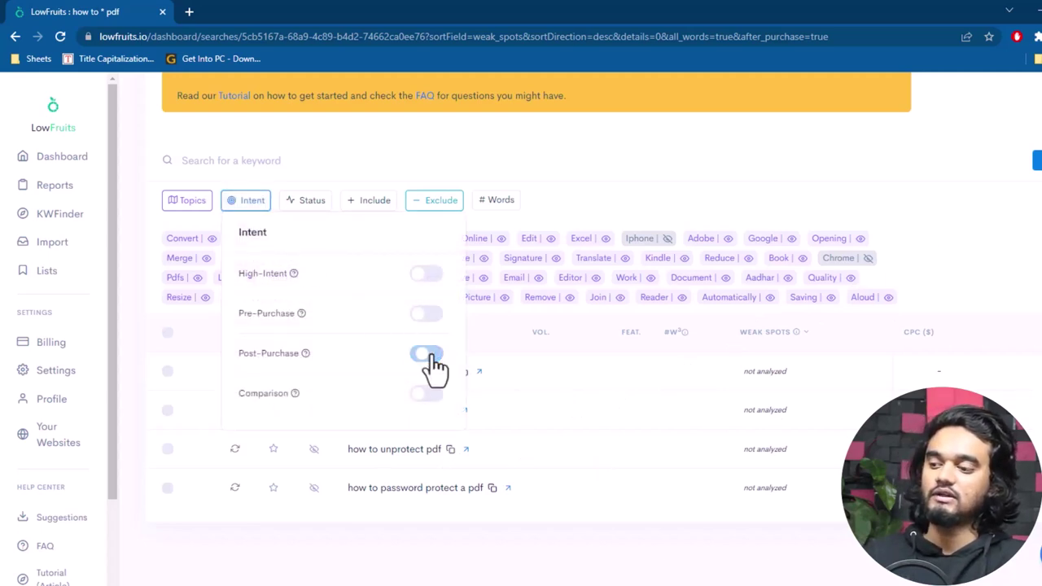
{"action": "left_click", "coordinate": [423, 397]}
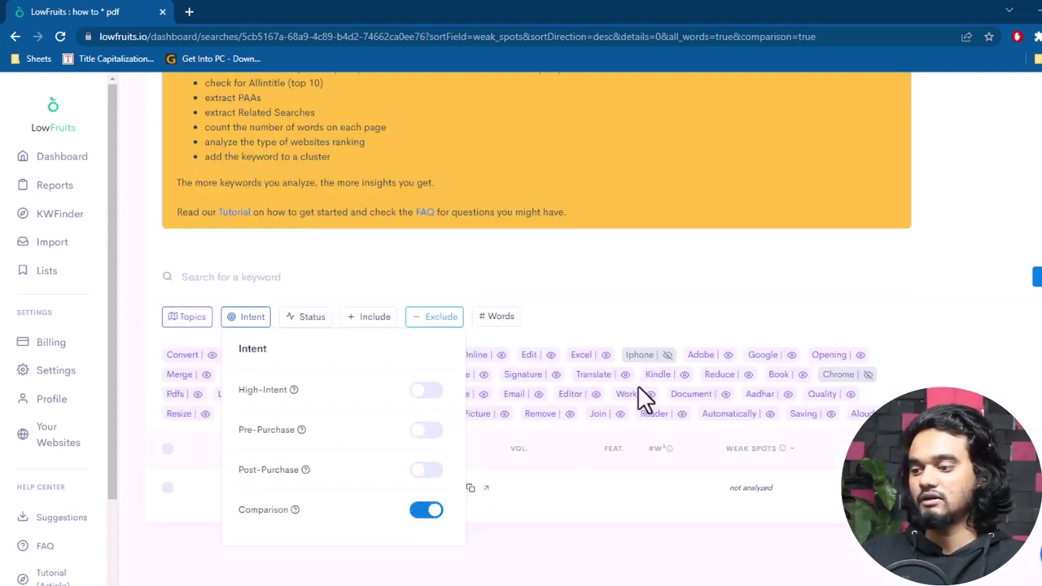
{"action": "left_click", "coordinate": [792, 295]}
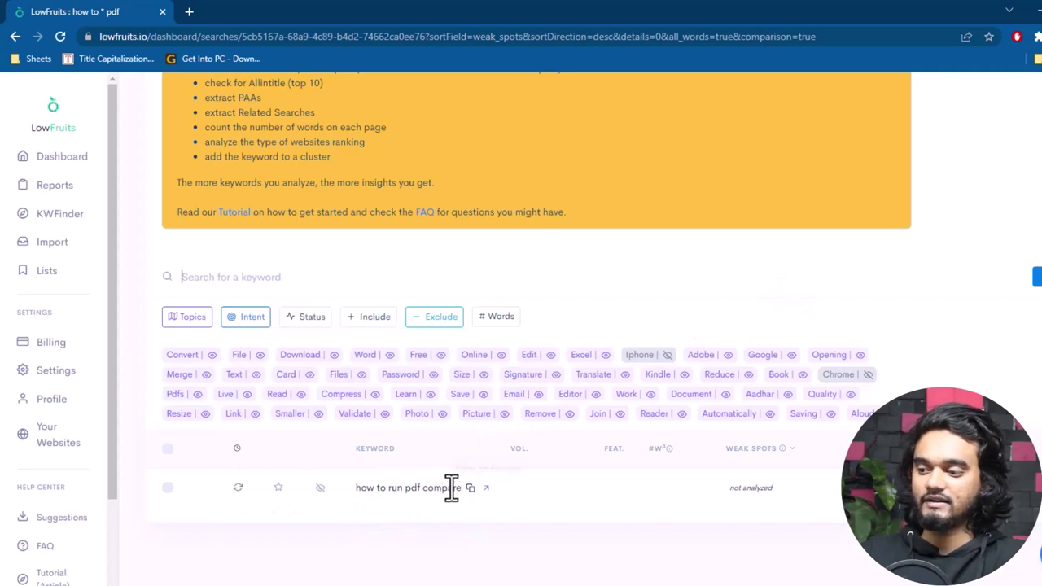
{"action": "key", "text": "alt+Left"}
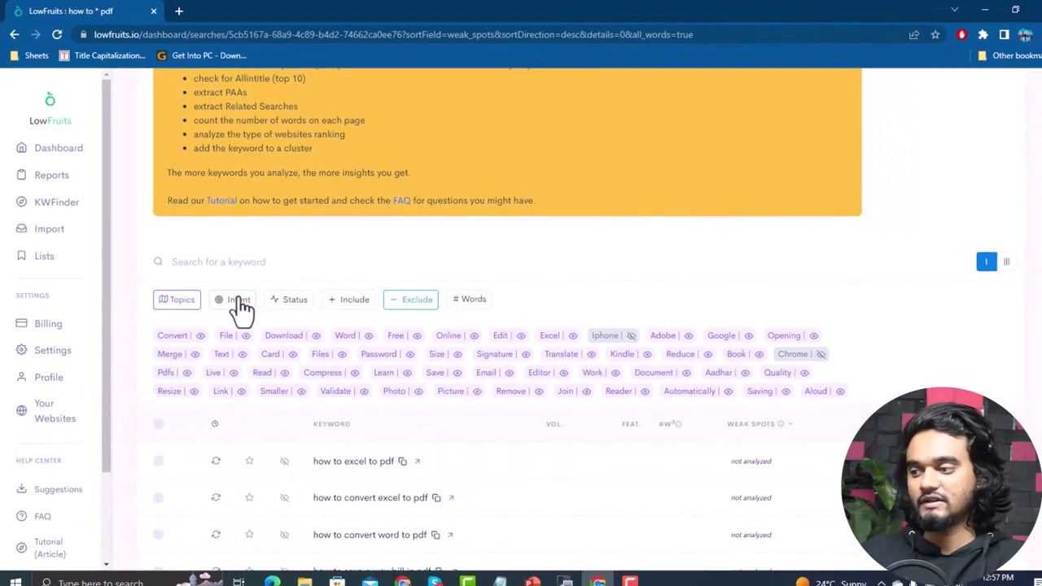
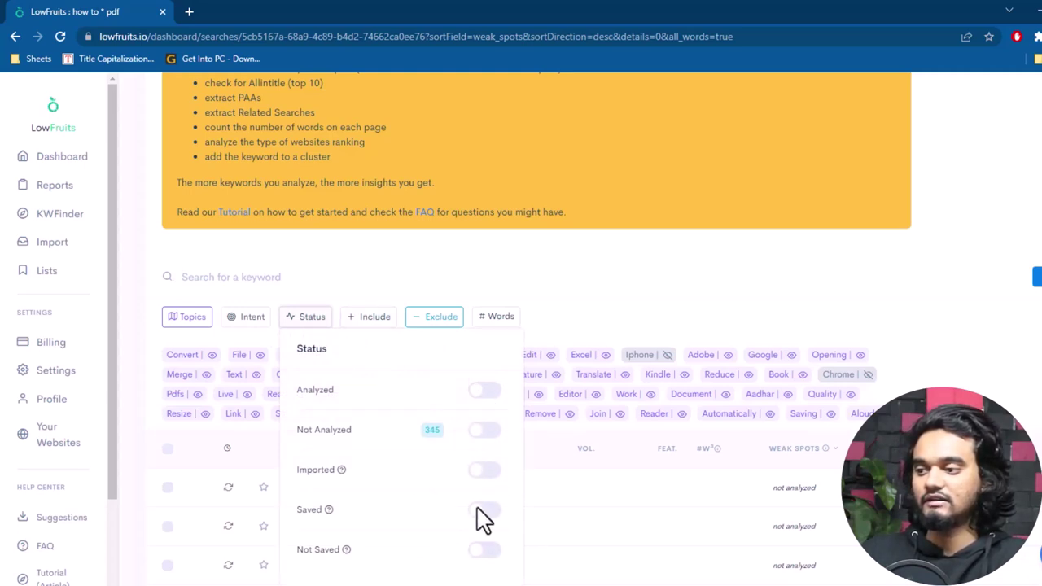
Step: Apply an Exclude words filter of 'what, convert' to the how to * pdf keyword list
{"action": "left_click", "coordinate": [371, 322]}
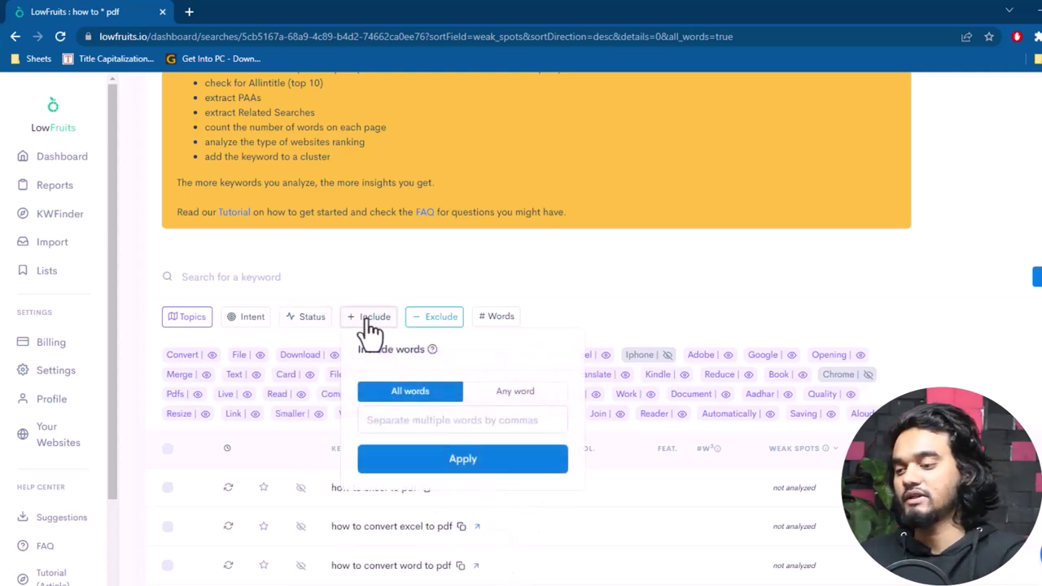
{"action": "left_click", "coordinate": [439, 319]}
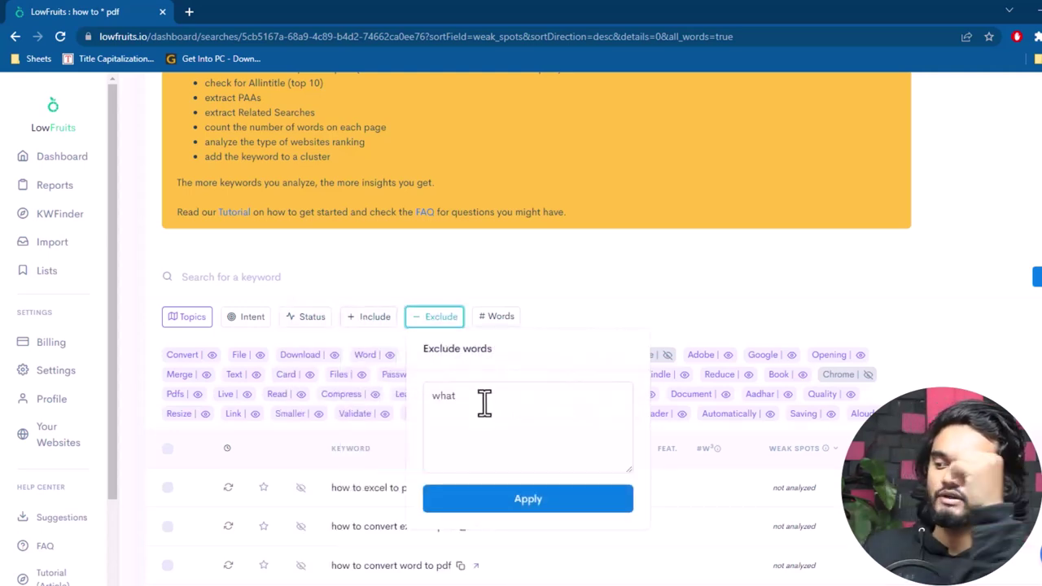
{"action": "left_click", "coordinate": [484, 407]}
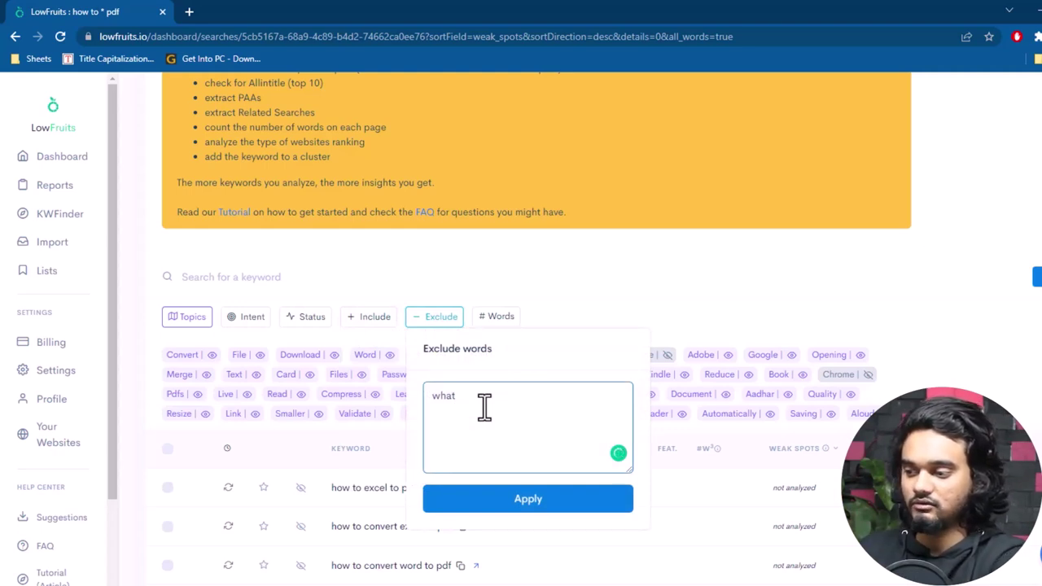
{"action": "type", "text": ","}
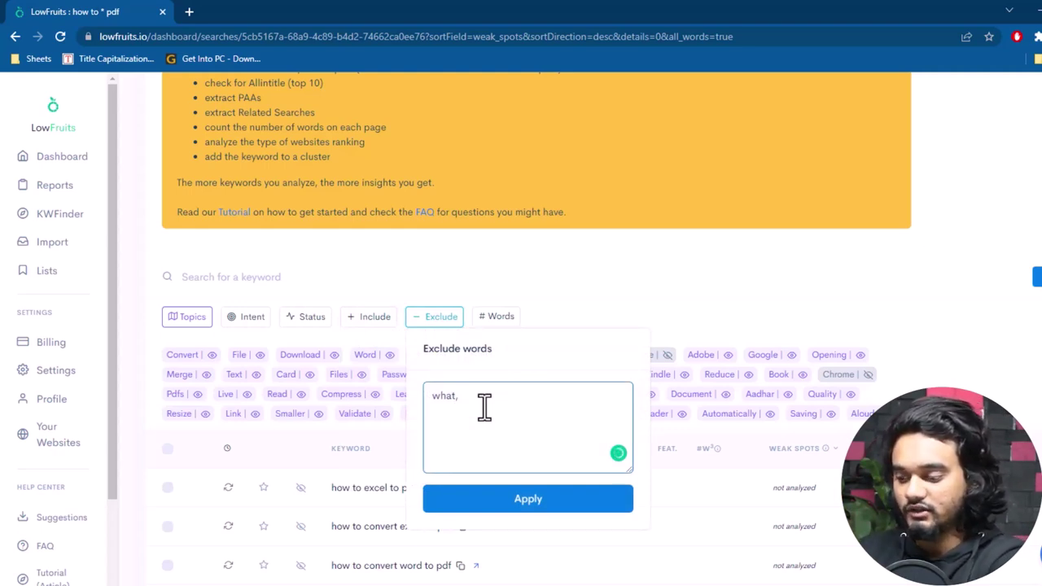
{"action": "type", "text": " co"}
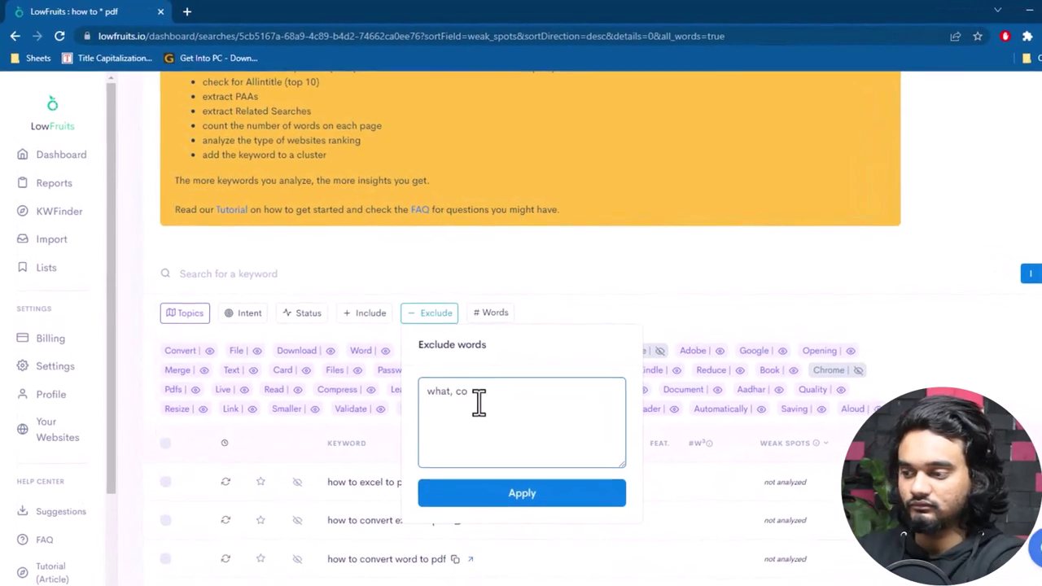
{"action": "type", "text": "nvert"}
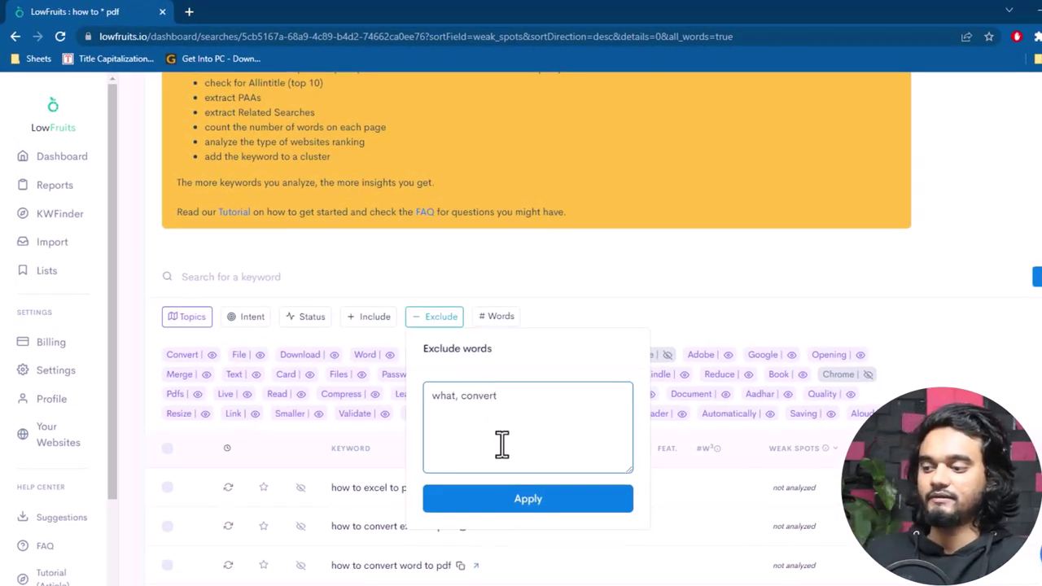
{"action": "left_click", "coordinate": [534, 505]}
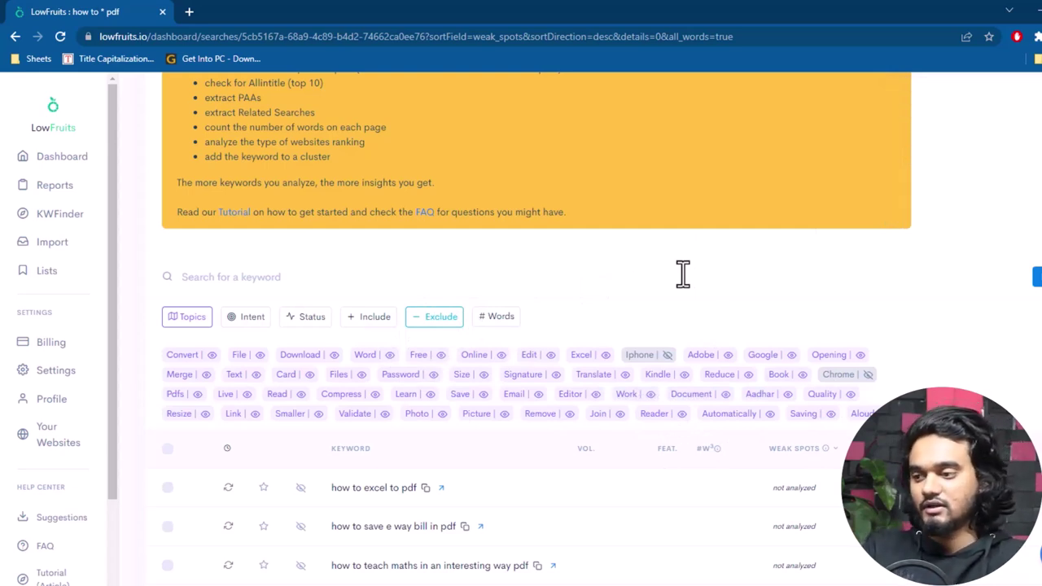
{"action": "left_click", "coordinate": [500, 318]}
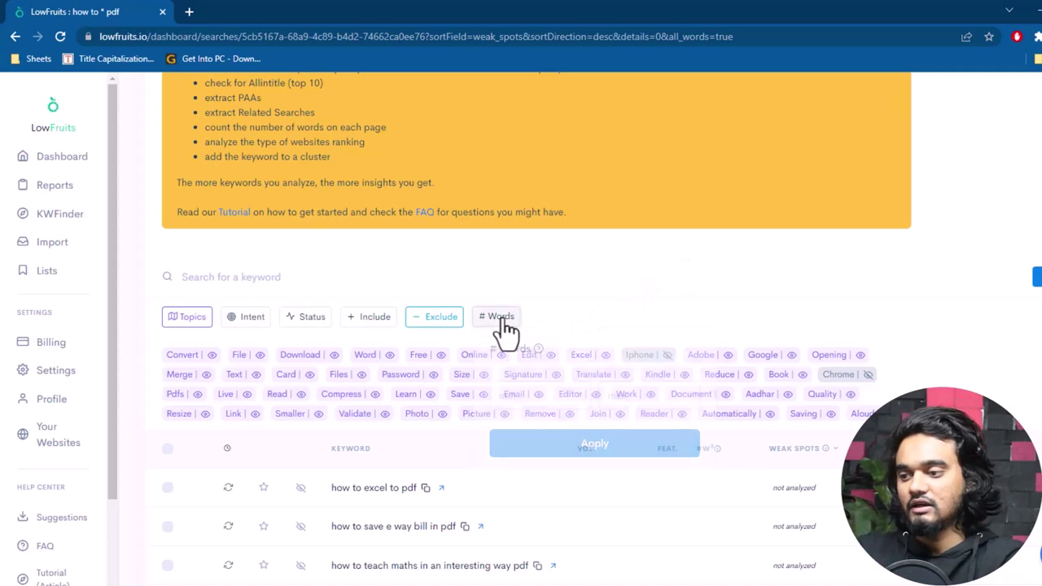
{"action": "left_click", "coordinate": [546, 395]}
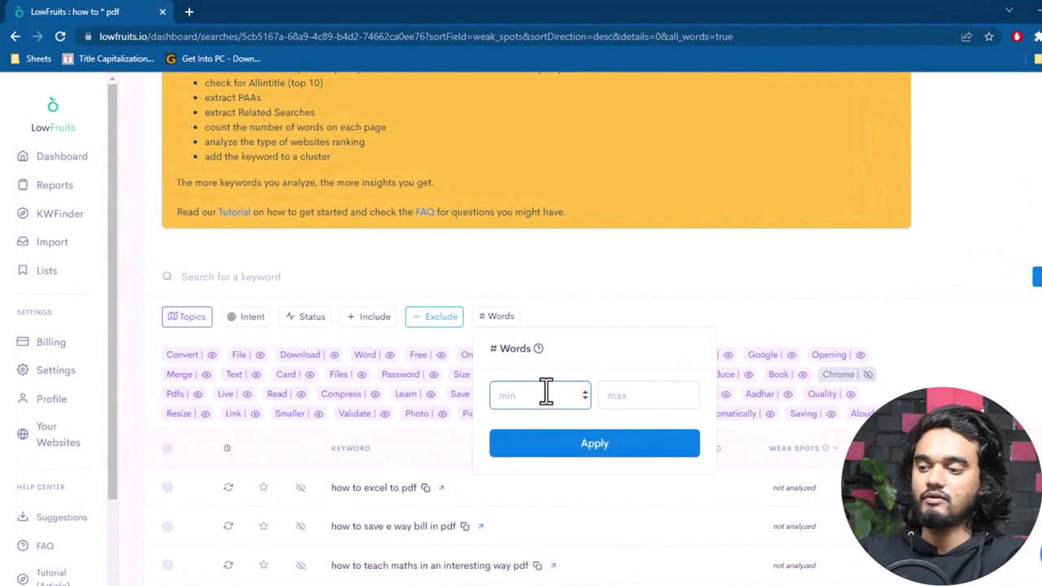
{"action": "left_click", "coordinate": [585, 392]}
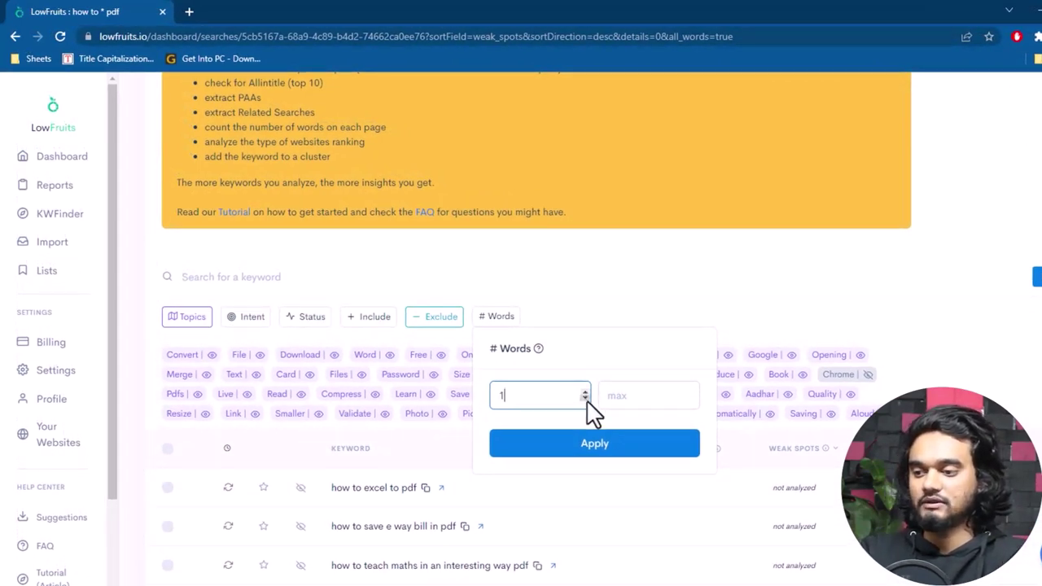
{"action": "left_click", "coordinate": [651, 395]}
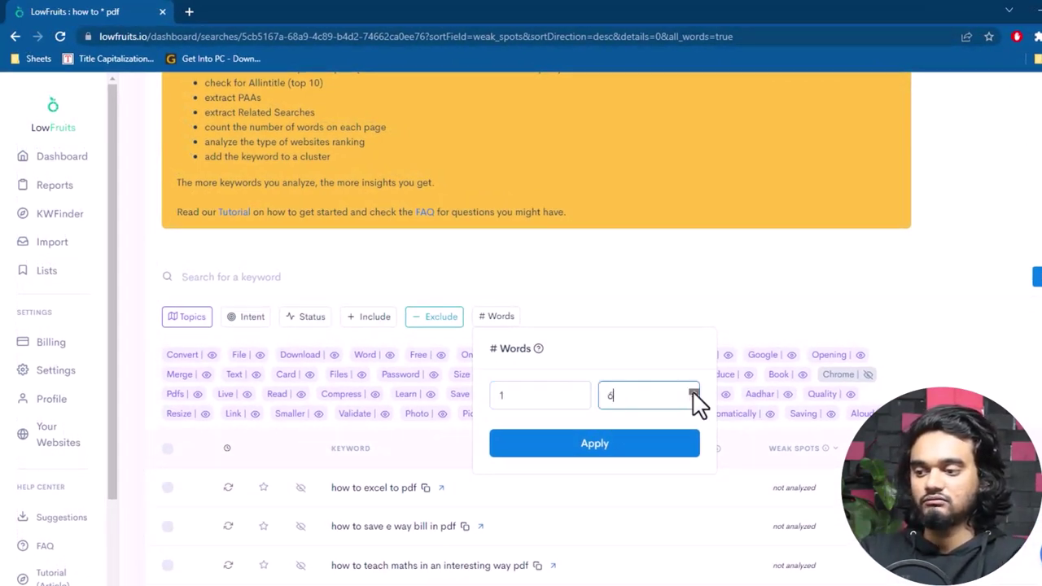
{"action": "left_click", "coordinate": [694, 398]}
{"action": "left_click", "coordinate": [694, 398]}
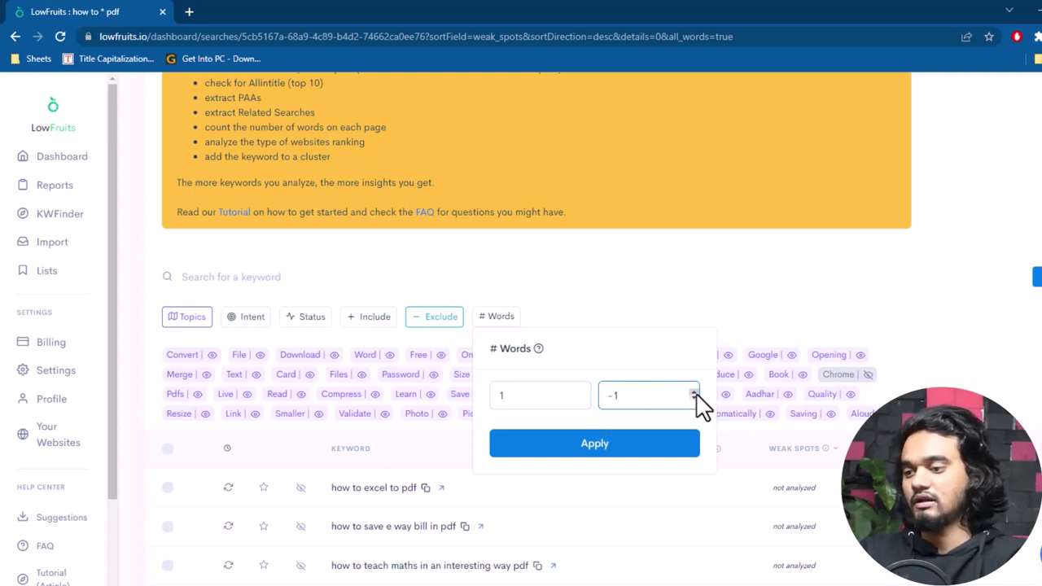
{"action": "left_click", "coordinate": [693, 392]}
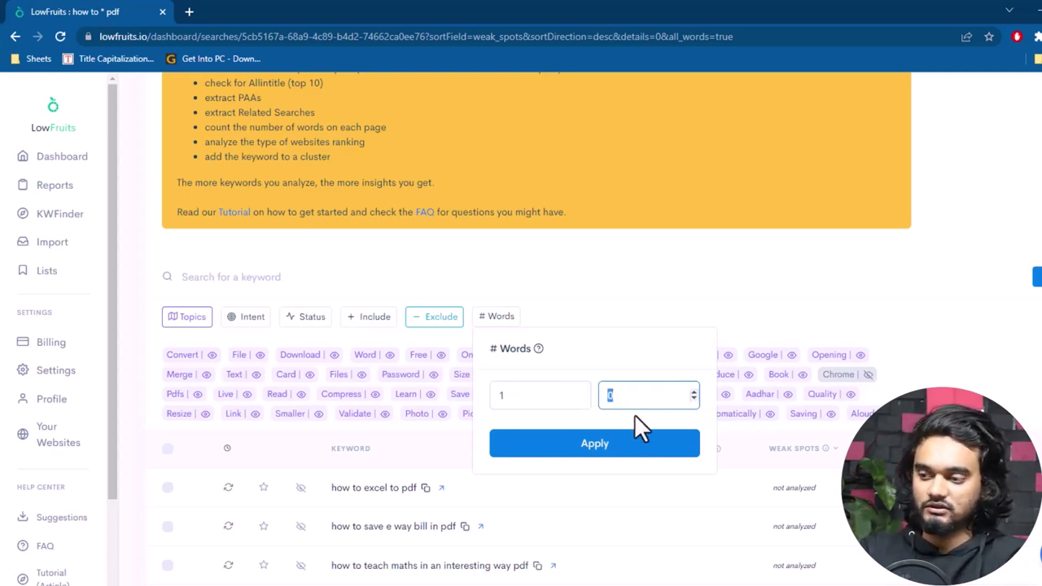
{"action": "left_click", "coordinate": [501, 394]}
{"action": "left_click", "coordinate": [370, 395]}
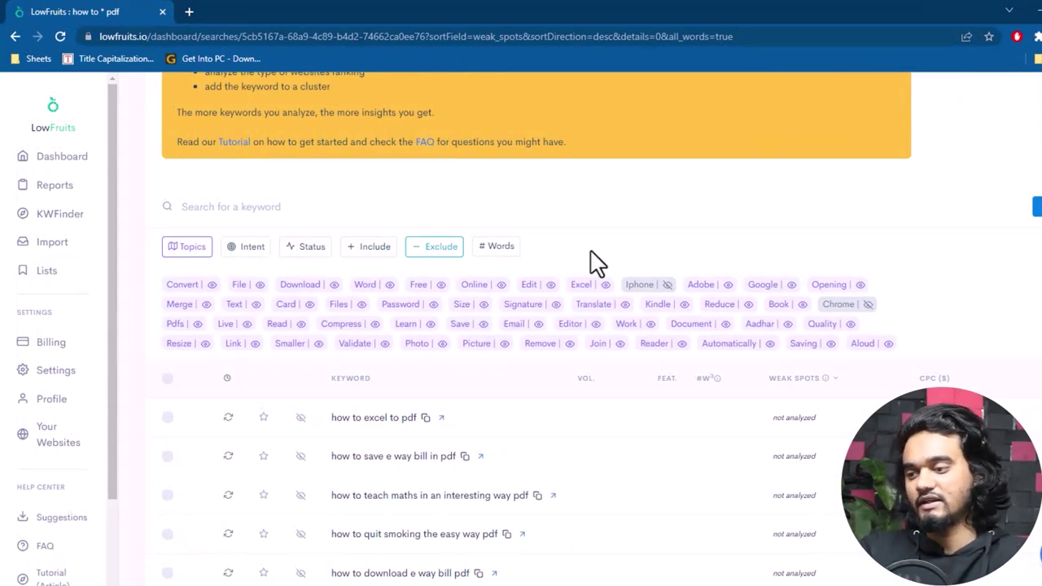
{"action": "scroll", "coordinate": [382, 440], "scroll_direction": "down", "scroll_amount": 10}
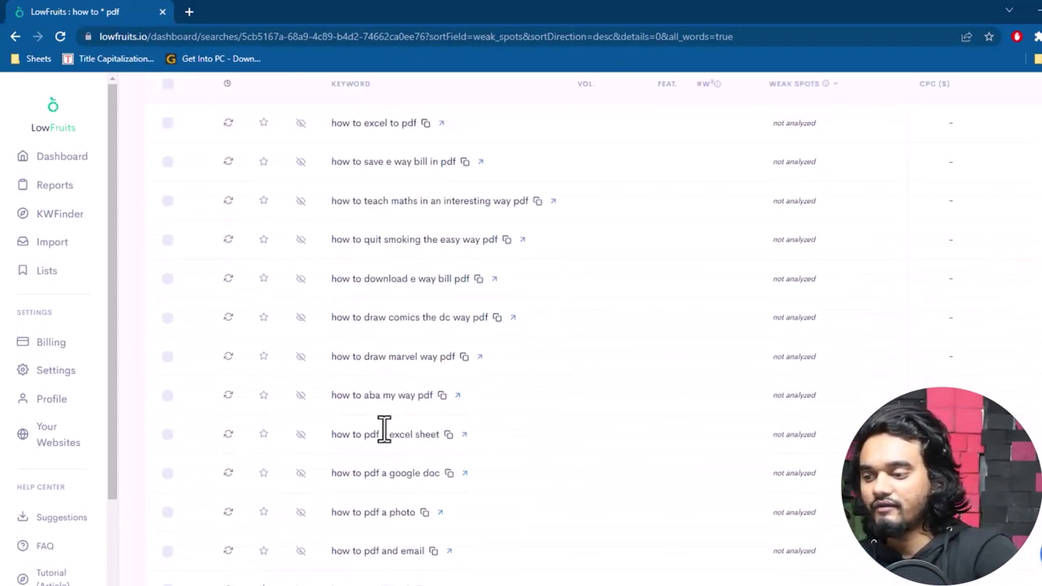
{"action": "scroll", "coordinate": [387, 439], "scroll_direction": "down", "scroll_amount": 3}
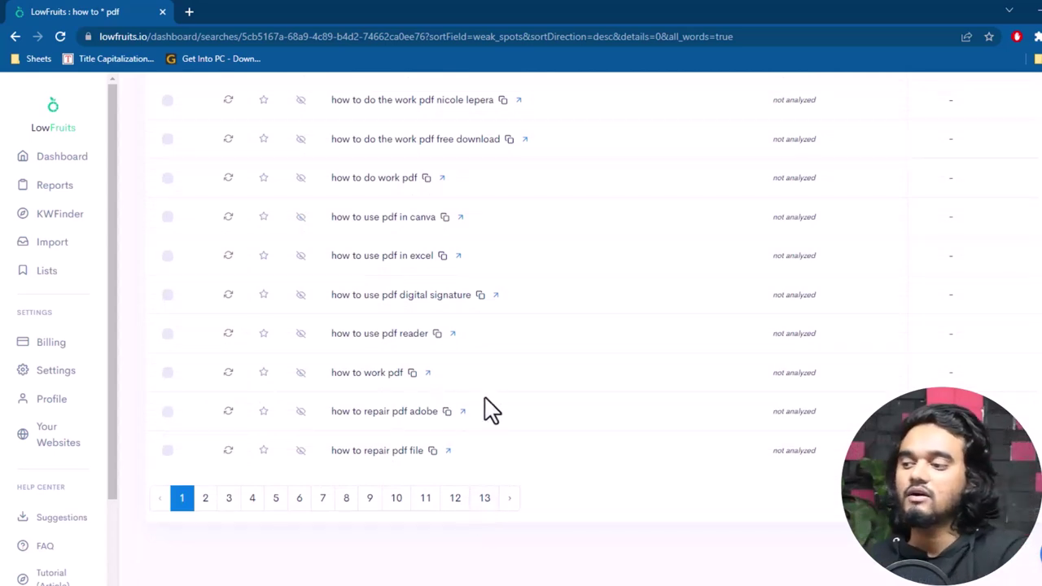
{"action": "scroll", "coordinate": [436, 430], "scroll_direction": "up", "scroll_amount": 3}
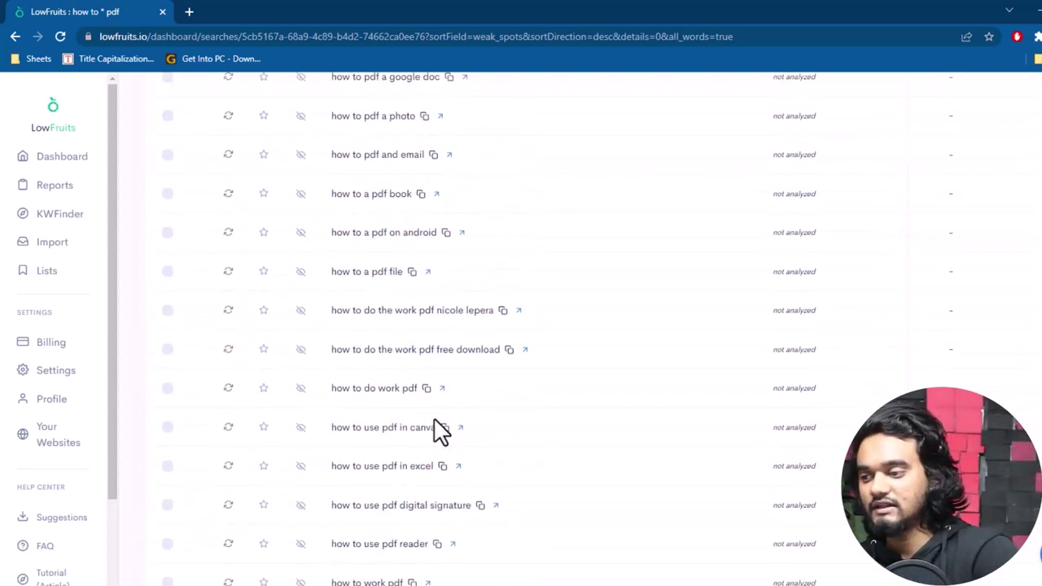
{"action": "scroll", "coordinate": [439, 430], "scroll_direction": "up", "scroll_amount": 7}
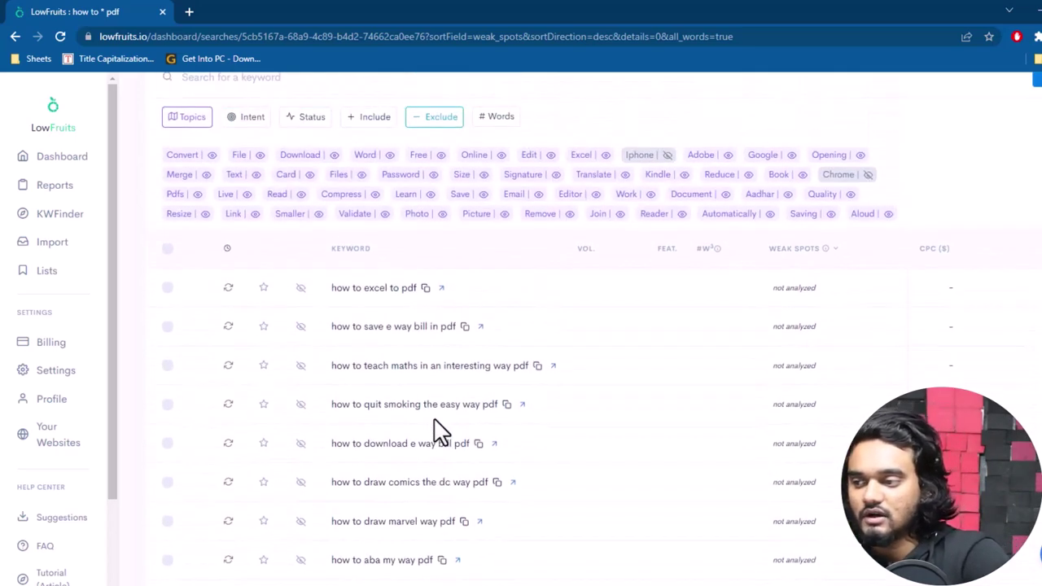
{"action": "scroll", "coordinate": [436, 430], "scroll_direction": "down", "scroll_amount": 1}
{"action": "scroll", "coordinate": [435, 264], "scroll_direction": "down", "scroll_amount": 1}
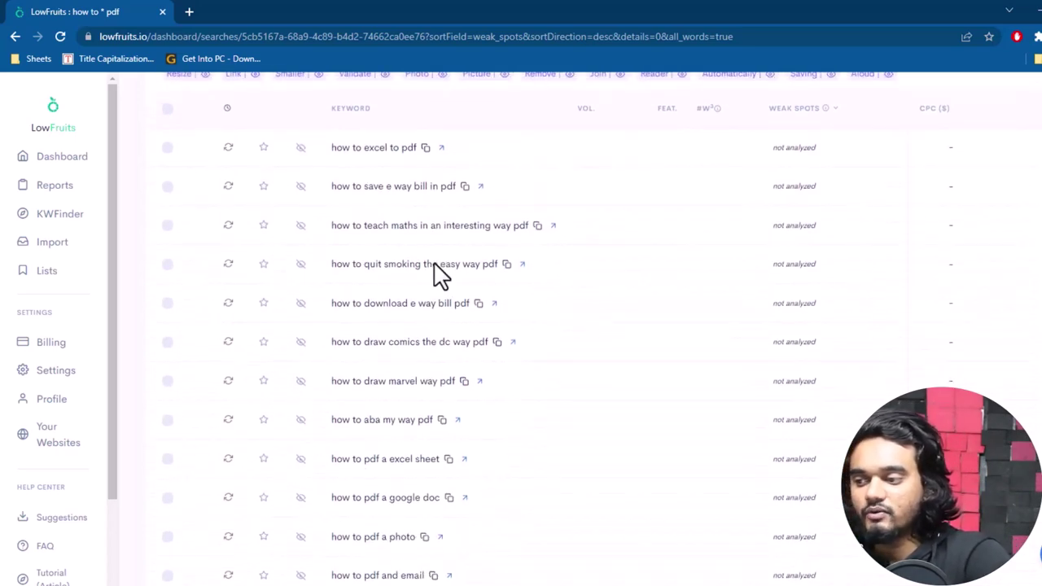
{"action": "scroll", "coordinate": [423, 277], "scroll_direction": "down", "scroll_amount": 2}
{"action": "scroll", "coordinate": [407, 310], "scroll_direction": "down", "scroll_amount": 1}
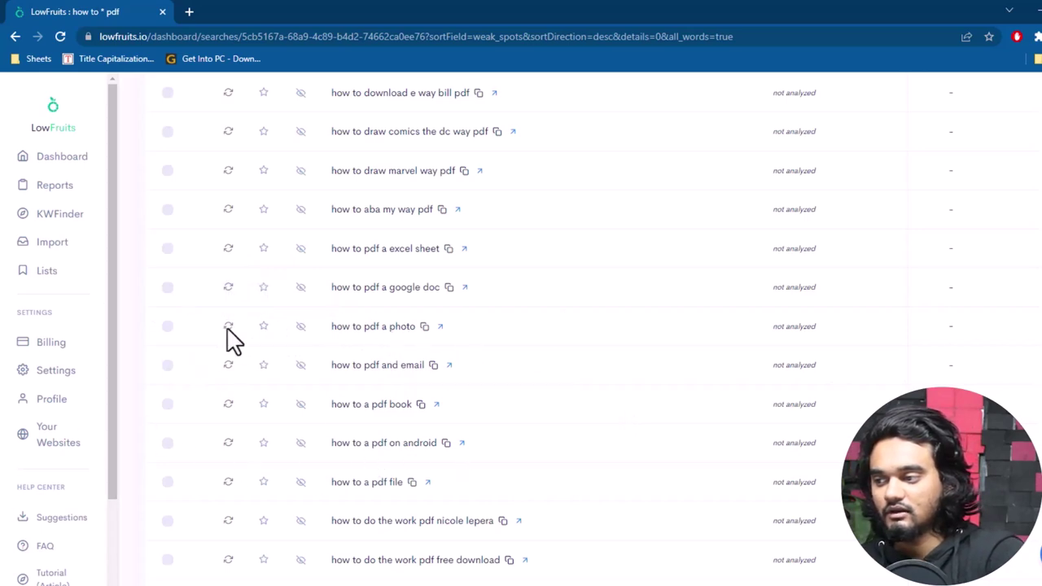
Step: Tick how to pdf a photo, how to excel to pdf and how to use pdf in canva
{"action": "left_click", "coordinate": [167, 327]}
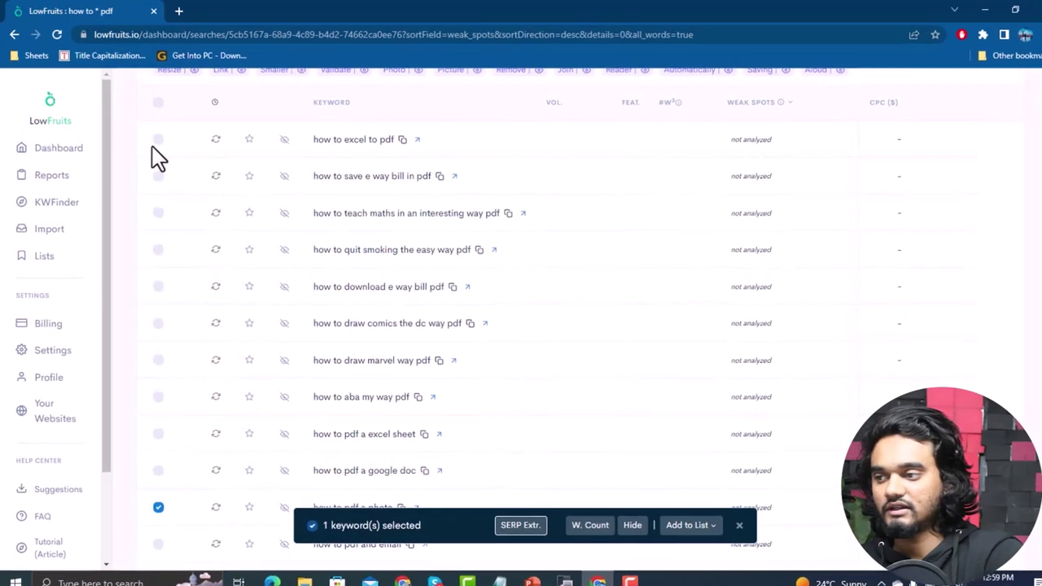
{"action": "left_click", "coordinate": [167, 144]}
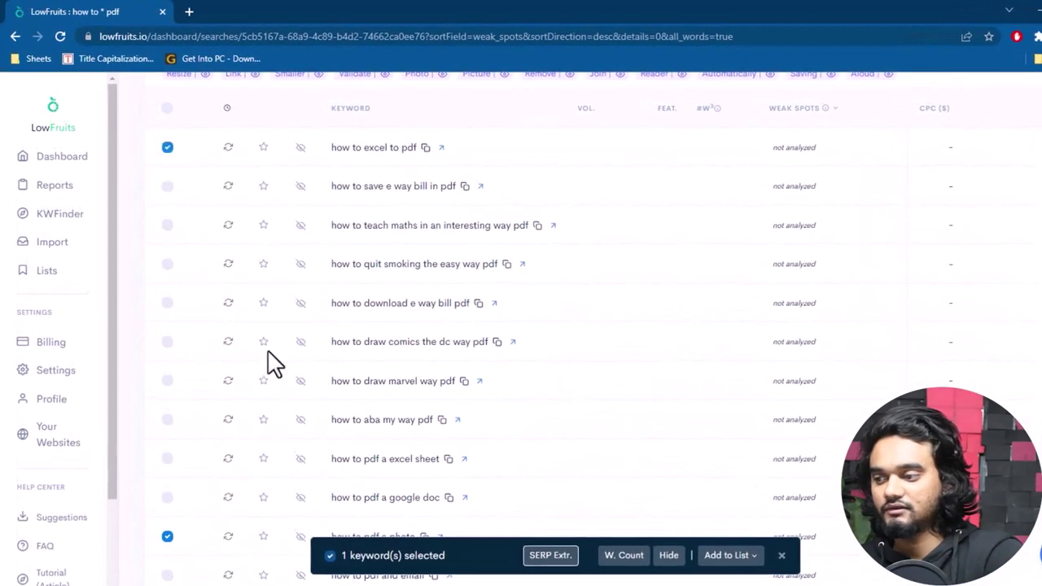
{"action": "scroll", "coordinate": [272, 363], "scroll_direction": "down", "scroll_amount": 4}
{"action": "scroll", "coordinate": [269, 363], "scroll_direction": "down", "scroll_amount": 3}
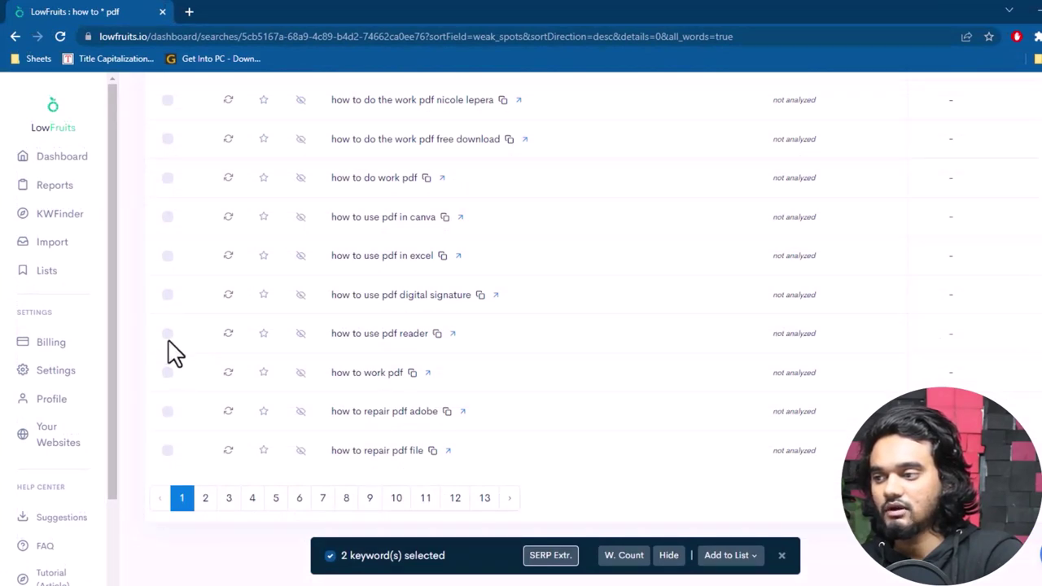
{"action": "left_click", "coordinate": [167, 219]}
{"action": "scroll", "coordinate": [220, 244], "scroll_direction": "up", "scroll_amount": 2}
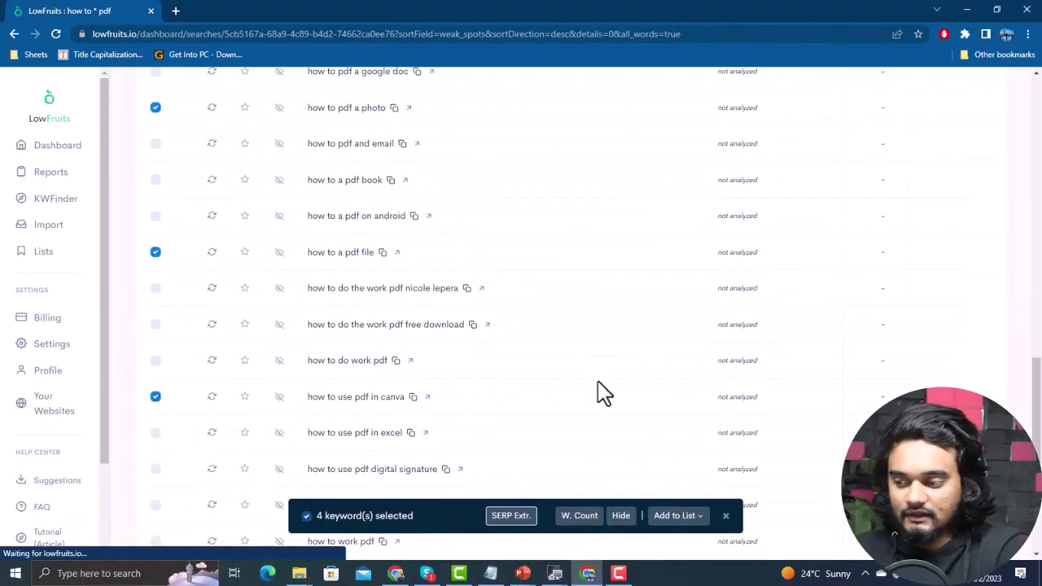
Step: Run SERP Extr. on the four chosen keywords and open the how to excel to pdf results
{"action": "left_click", "coordinate": [512, 517]}
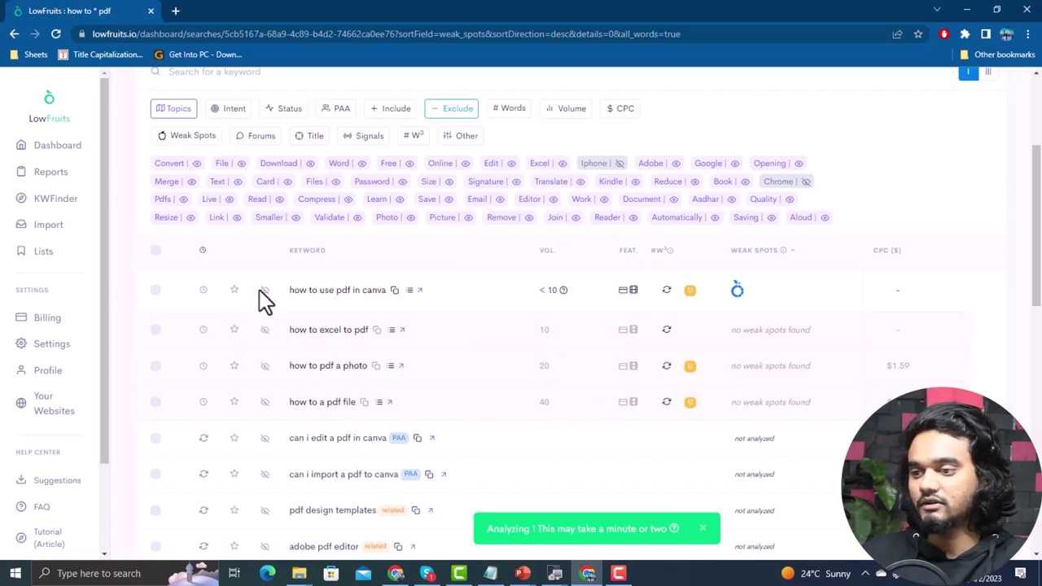
{"action": "left_click", "coordinate": [329, 329]}
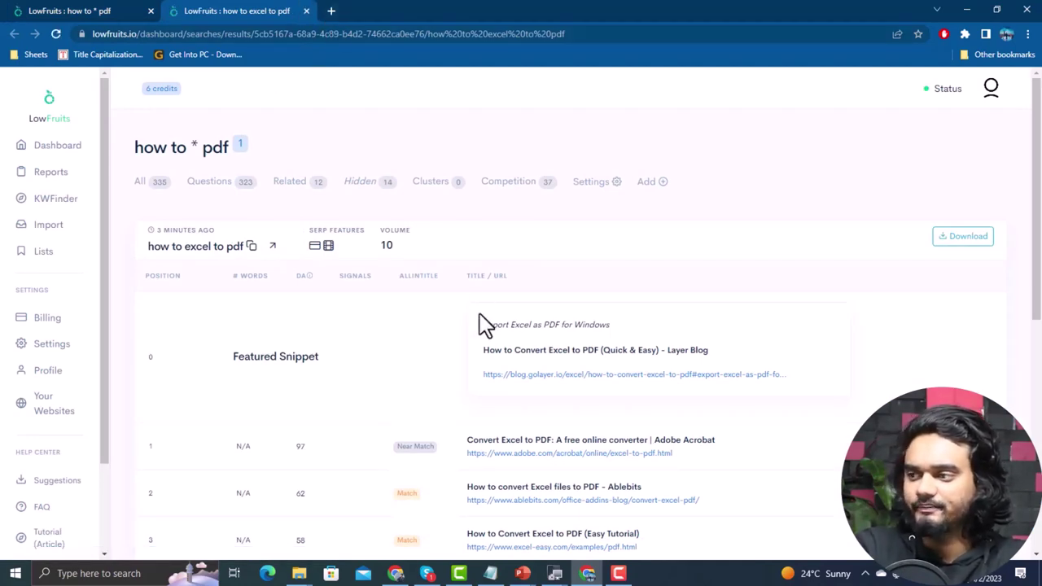
Step: Scroll through the how to excel to pdf ranking pages, then go back to the how to * pdf tab
{"action": "scroll", "coordinate": [483, 326], "scroll_direction": "down", "scroll_amount": 2}
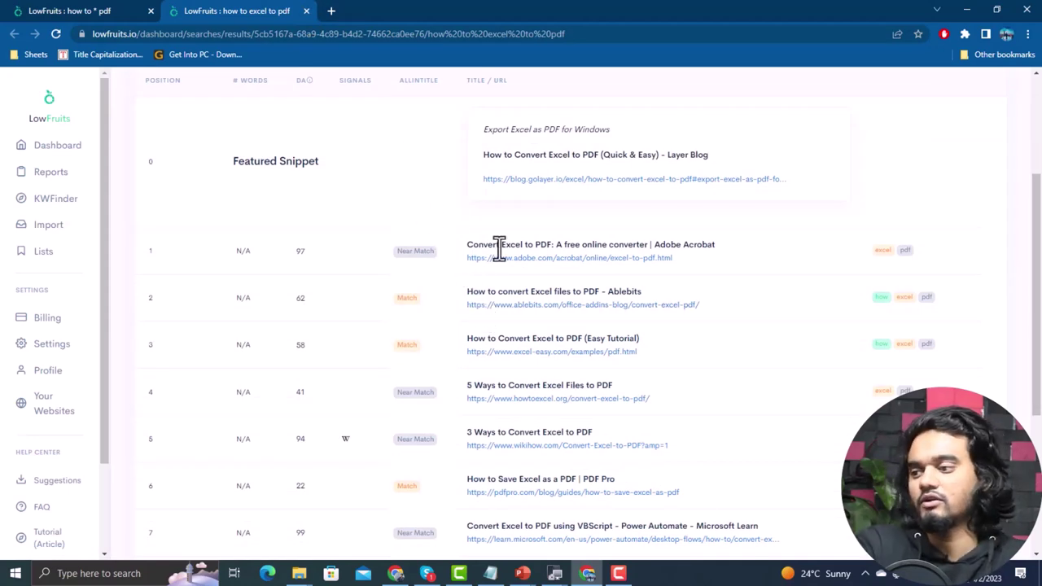
{"action": "scroll", "coordinate": [499, 251], "scroll_direction": "up", "scroll_amount": 2}
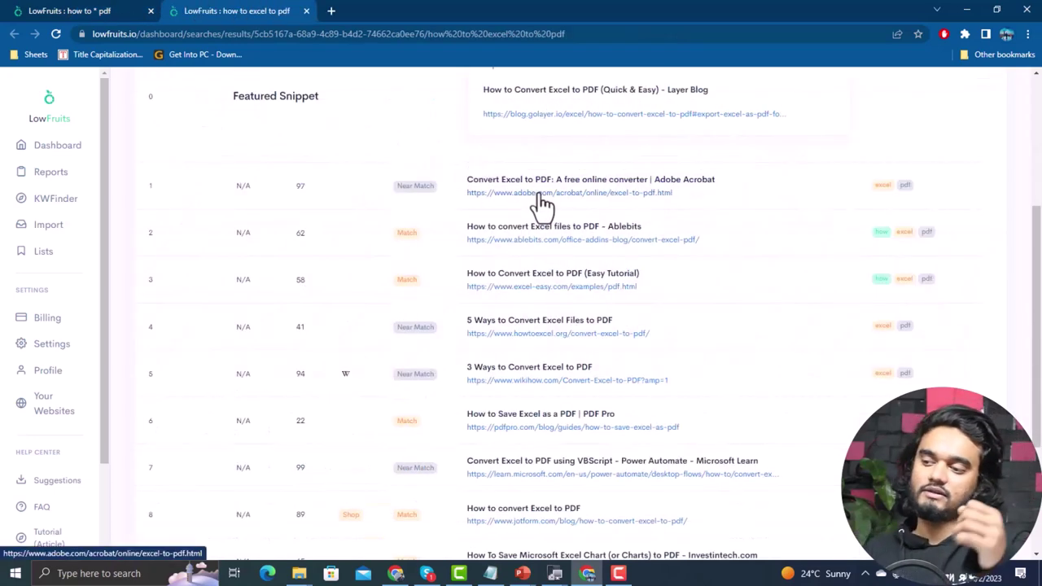
{"action": "left_click", "coordinate": [136, 17]}
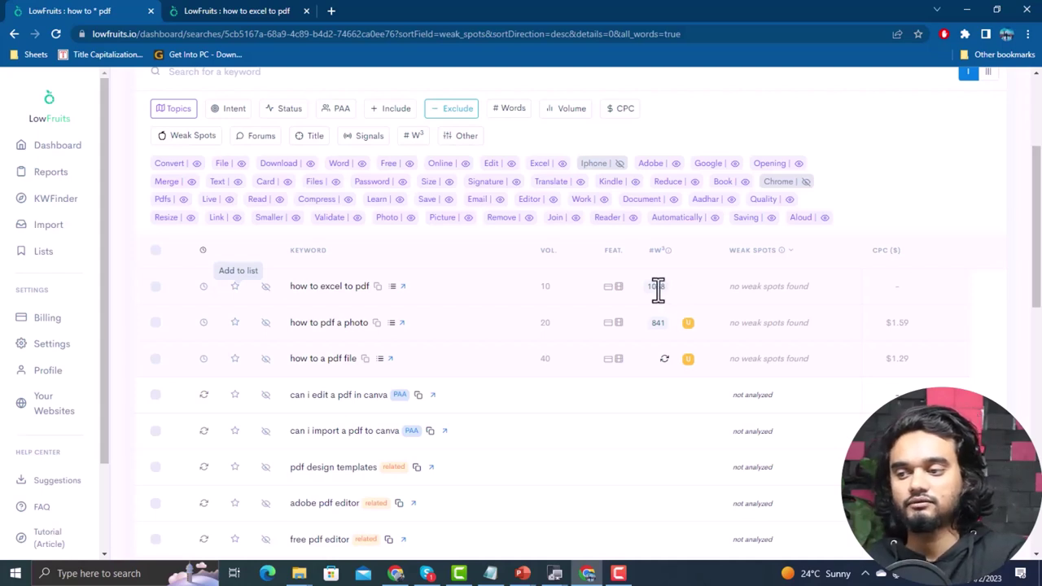
Step: Preview the SERP for how to excel to pdf from its row
{"action": "mouse_move", "coordinate": [689, 330]}
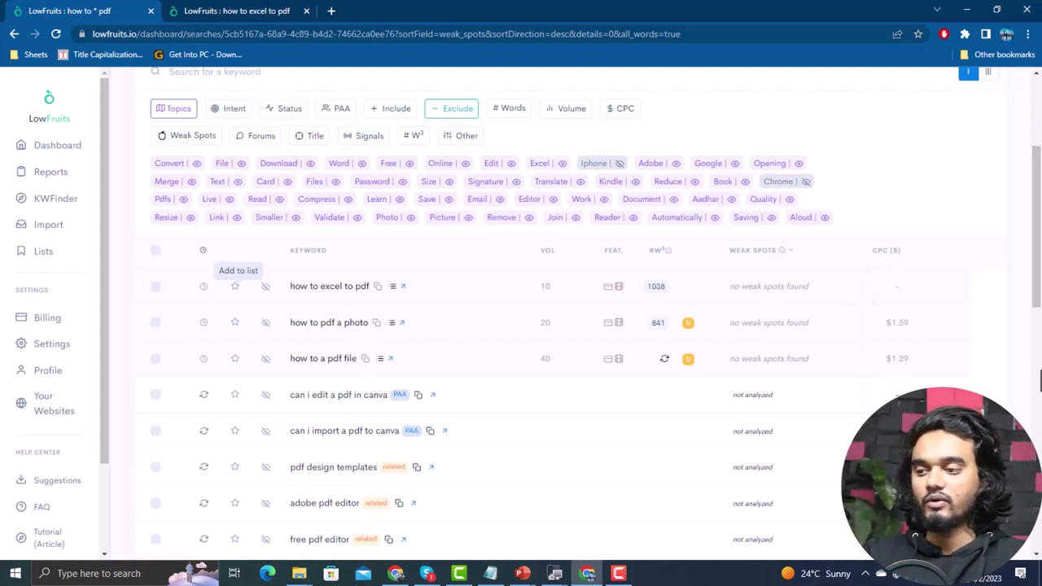
{"action": "left_click", "coordinate": [393, 288]}
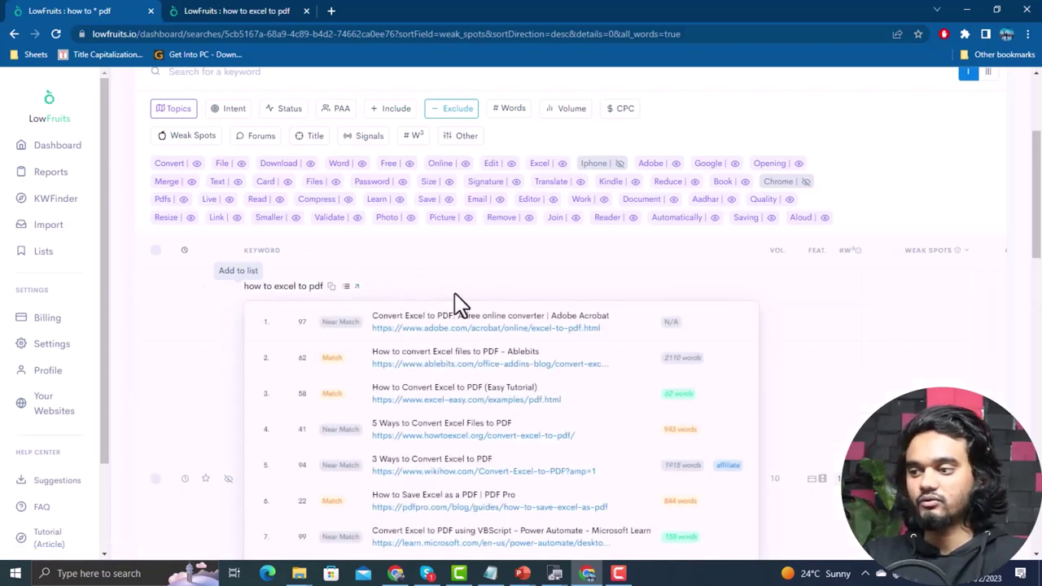
{"action": "scroll", "coordinate": [427, 309], "scroll_direction": "down", "scroll_amount": 2}
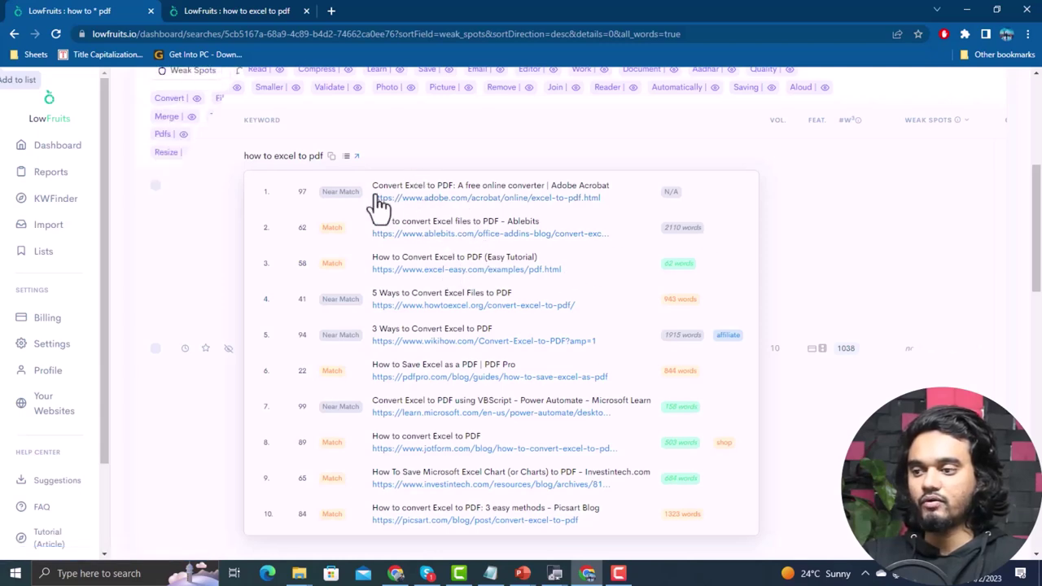
{"action": "scroll", "coordinate": [350, 268], "scroll_direction": "up", "scroll_amount": 1}
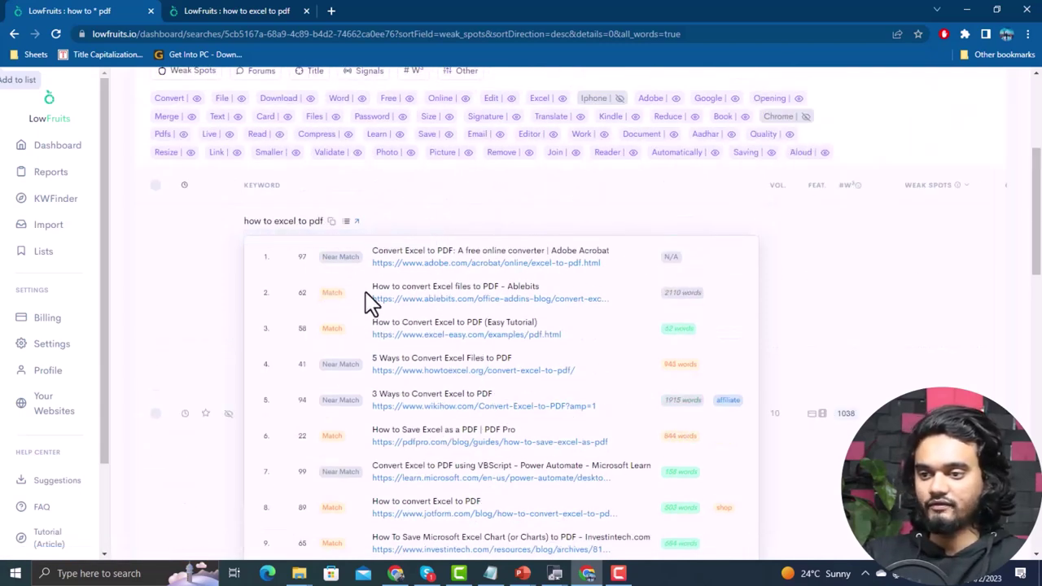
{"action": "scroll", "coordinate": [366, 303], "scroll_direction": "down", "scroll_amount": 2}
{"action": "scroll", "coordinate": [403, 324], "scroll_direction": "down", "scroll_amount": 1}
{"action": "scroll", "coordinate": [488, 353], "scroll_direction": "up", "scroll_amount": 3}
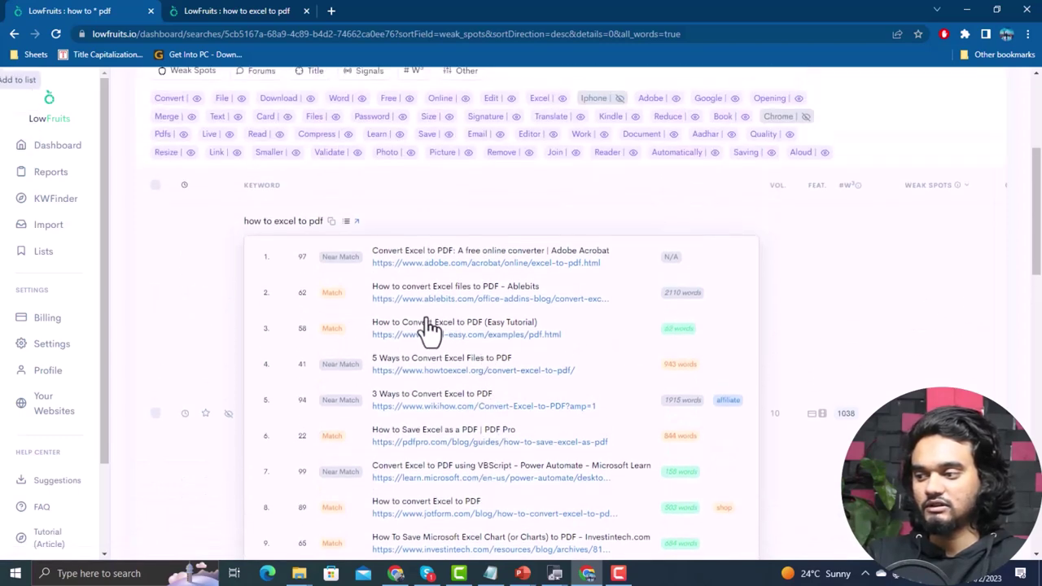
{"action": "scroll", "coordinate": [354, 310], "scroll_direction": "up", "scroll_amount": 1}
Step: Tick how to excel to pdf, how to pdf a photo and how to a pdf file
{"action": "left_click", "coordinate": [347, 289]}
{"action": "left_click", "coordinate": [156, 321]}
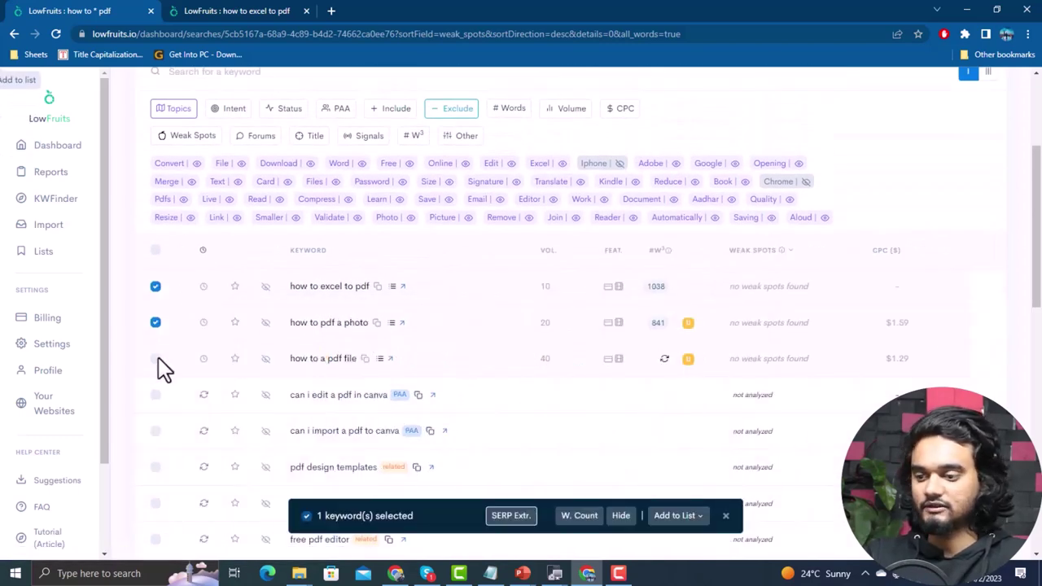
{"action": "left_click", "coordinate": [155, 358]}
{"action": "scroll", "coordinate": [895, 309], "scroll_direction": "up", "scroll_amount": 3}
Step: Export all 335 how to * pdf keywords, clear the selection, and download the spreadsheet
{"action": "left_click", "coordinate": [964, 230]}
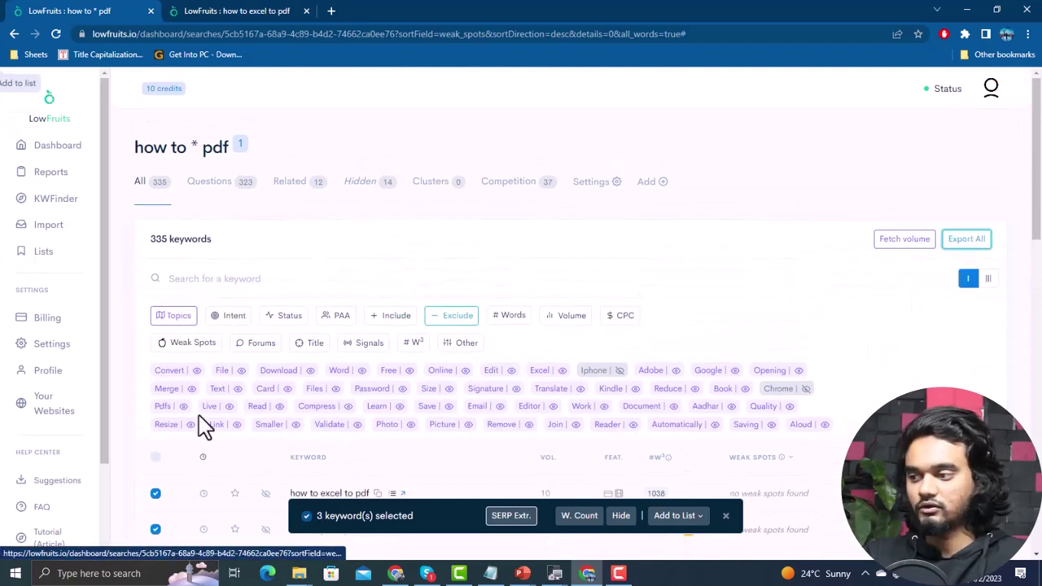
{"action": "scroll", "coordinate": [367, 419], "scroll_direction": "down", "scroll_amount": 2}
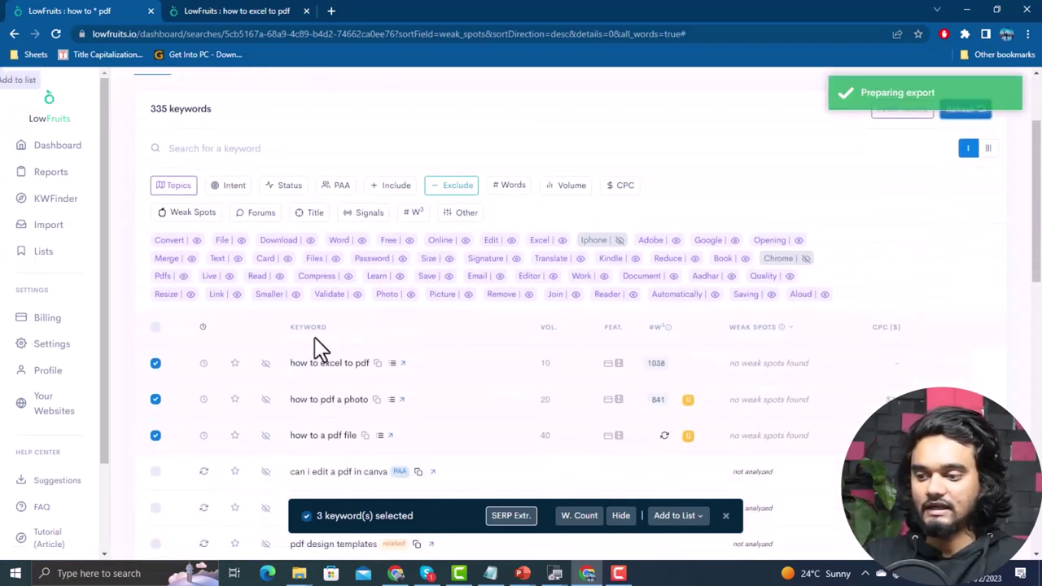
{"action": "scroll", "coordinate": [316, 341], "scroll_direction": "up", "scroll_amount": 2}
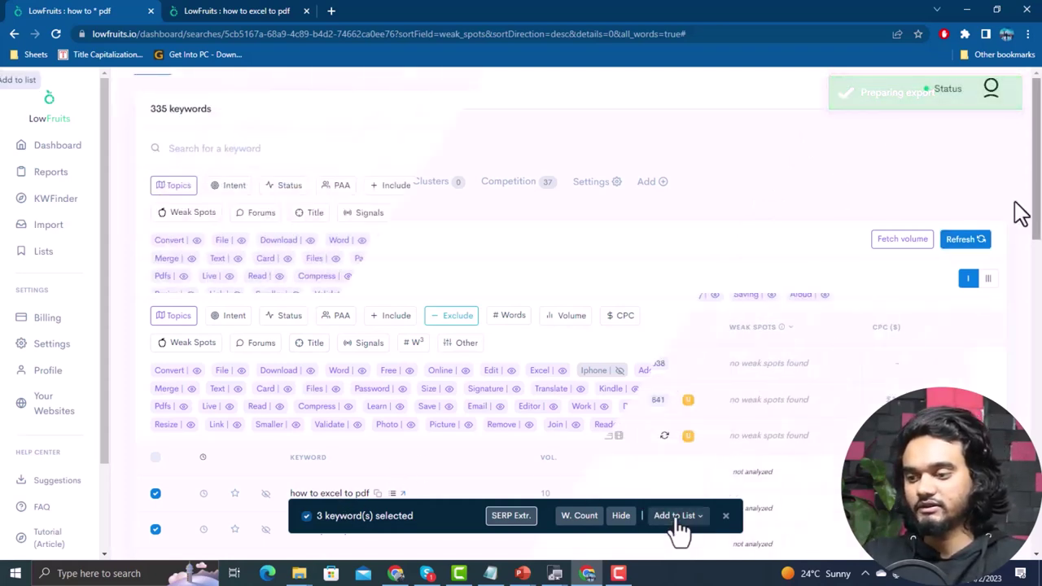
{"action": "left_click", "coordinate": [672, 519]}
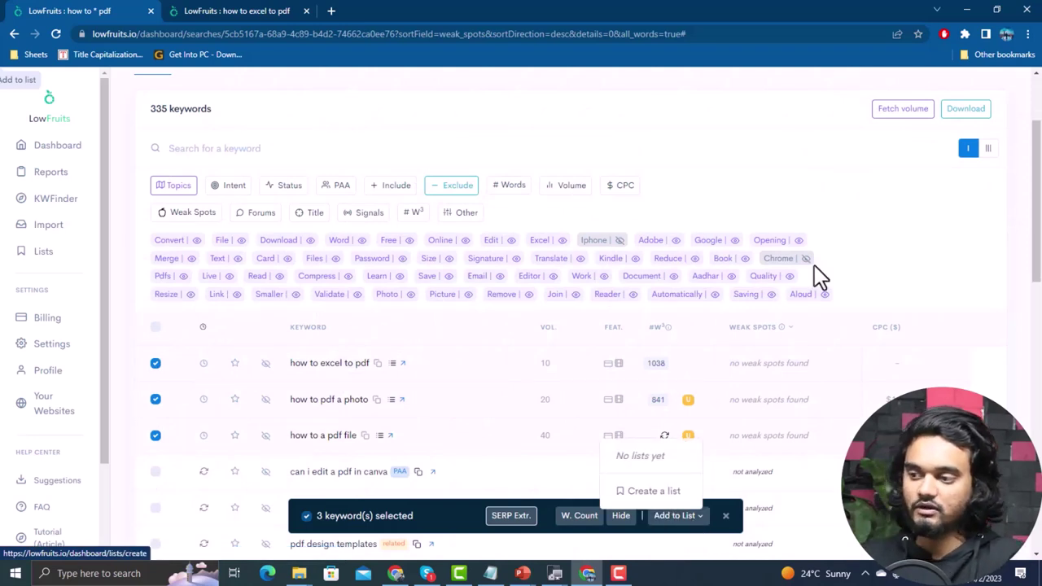
{"action": "scroll", "coordinate": [960, 269], "scroll_direction": "up", "scroll_amount": 2}
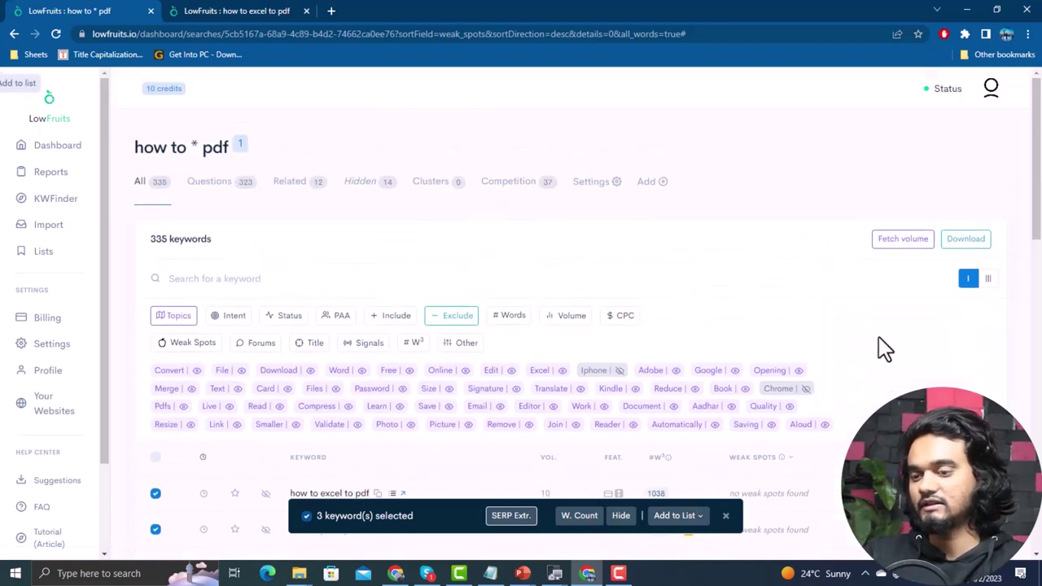
{"action": "left_click", "coordinate": [725, 516]}
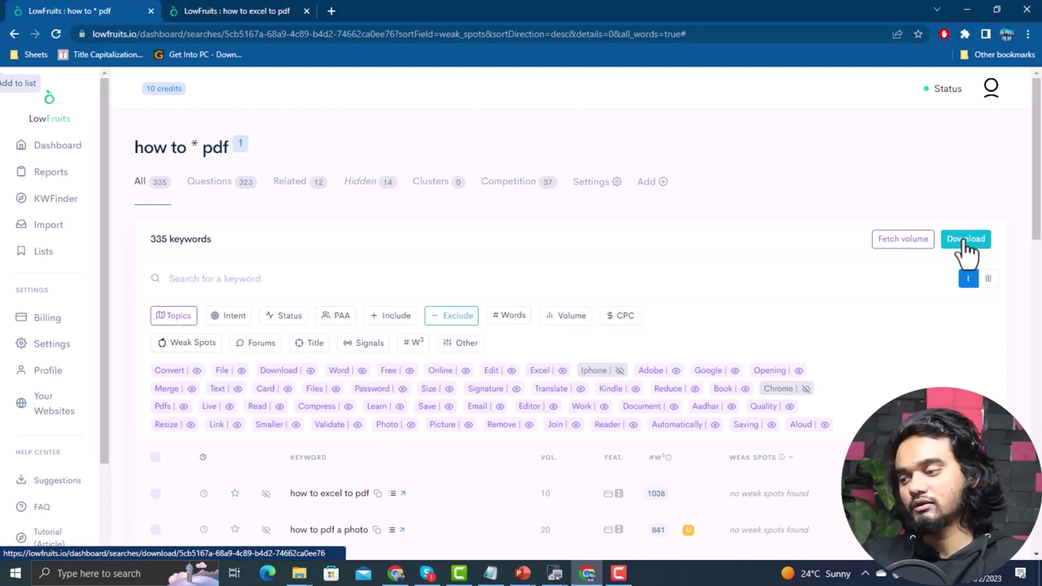
{"action": "left_click", "coordinate": [967, 241]}
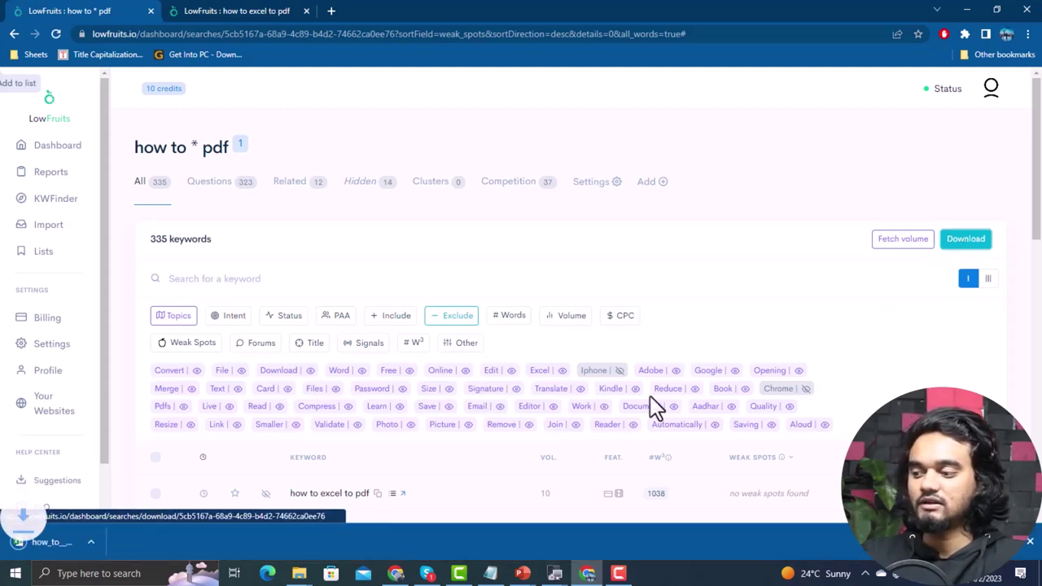
Step: Open how_to___pdf_1675494366.xlsx in Excel and scroll down its Keywords sheet
{"action": "left_click", "coordinate": [74, 543]}
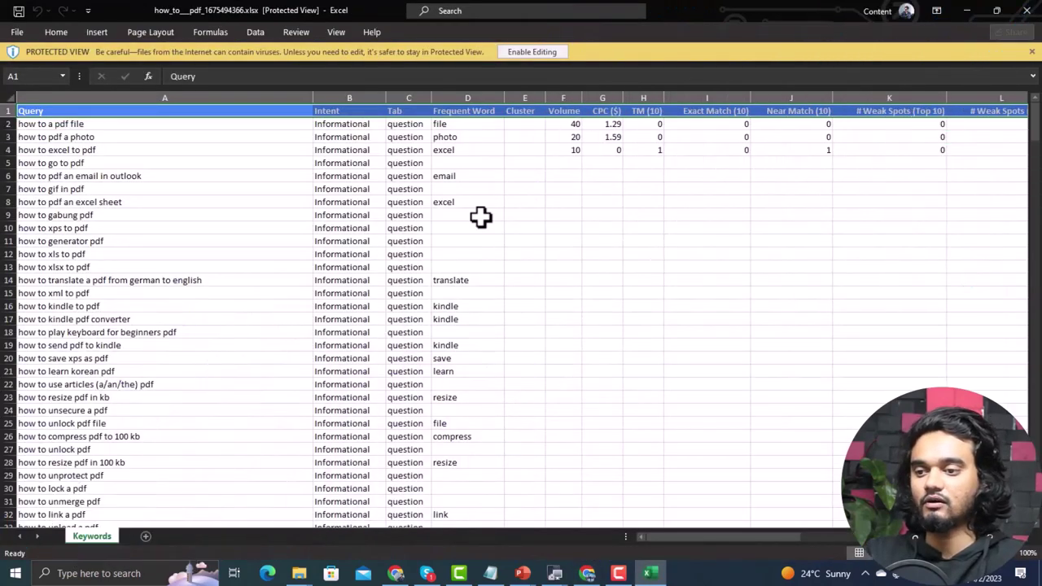
{"action": "scroll", "coordinate": [166, 270], "scroll_direction": "down", "scroll_amount": 18}
{"action": "scroll", "coordinate": [731, 337], "scroll_direction": "down", "scroll_amount": 20}
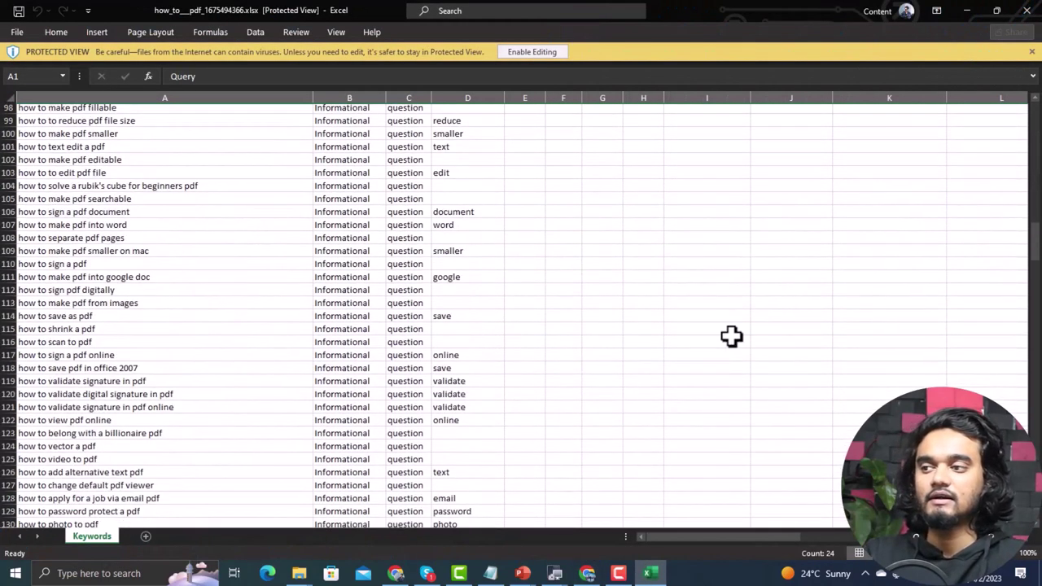
{"action": "left_click_drag", "start_coordinate": [1032, 232], "coordinate": [1030, 263]}
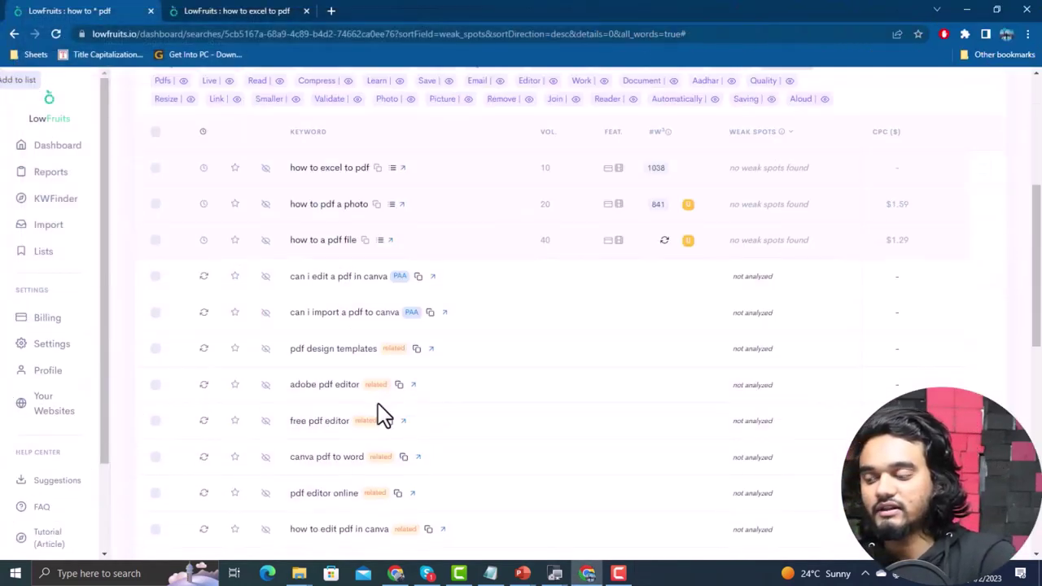
{"action": "scroll", "coordinate": [382, 401], "scroll_direction": "down", "scroll_amount": 3}
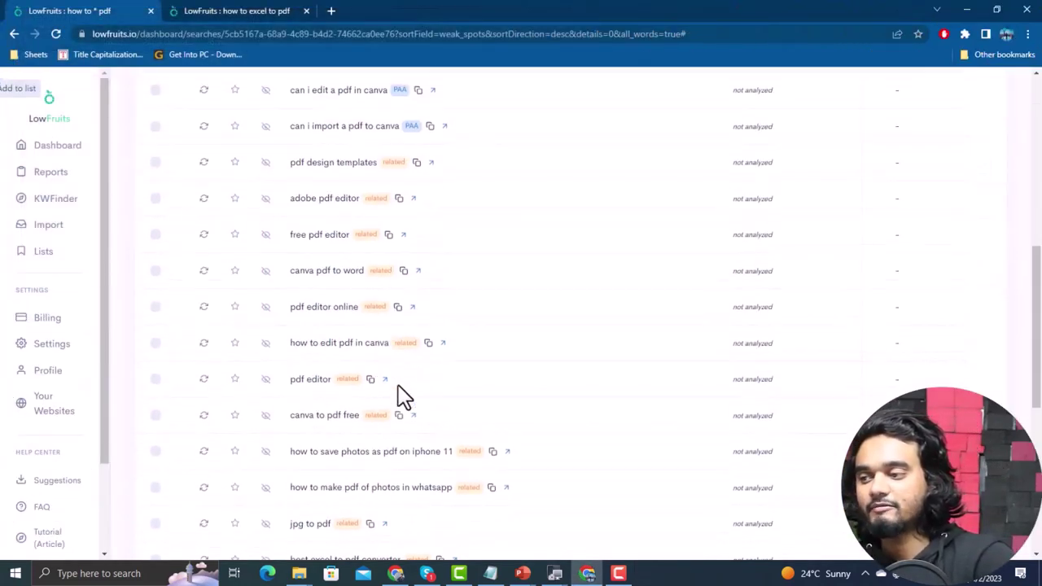
{"action": "scroll", "coordinate": [391, 350], "scroll_direction": "up", "scroll_amount": 2}
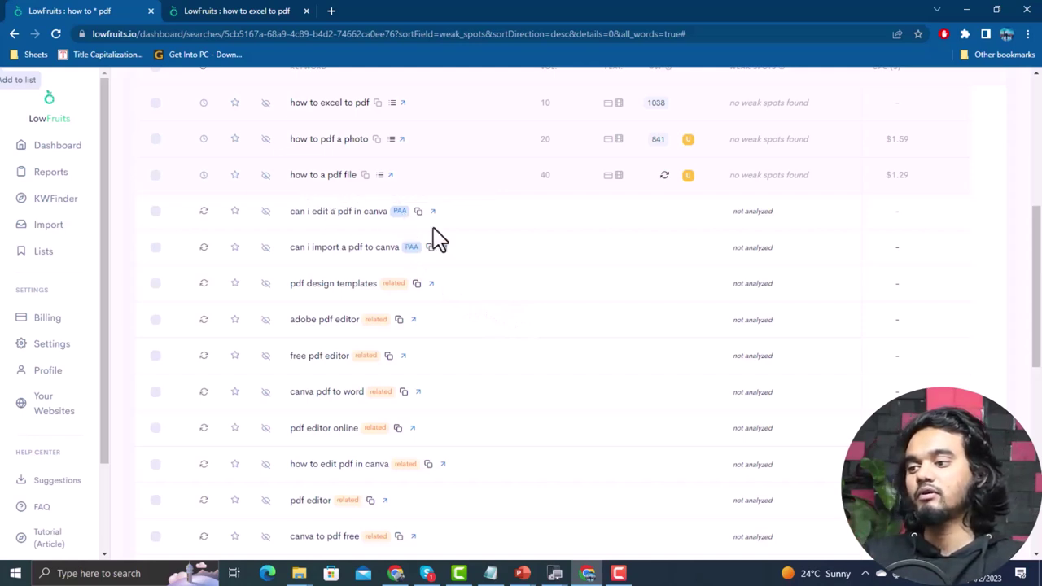
{"action": "scroll", "coordinate": [586, 437], "scroll_direction": "up", "scroll_amount": 5}
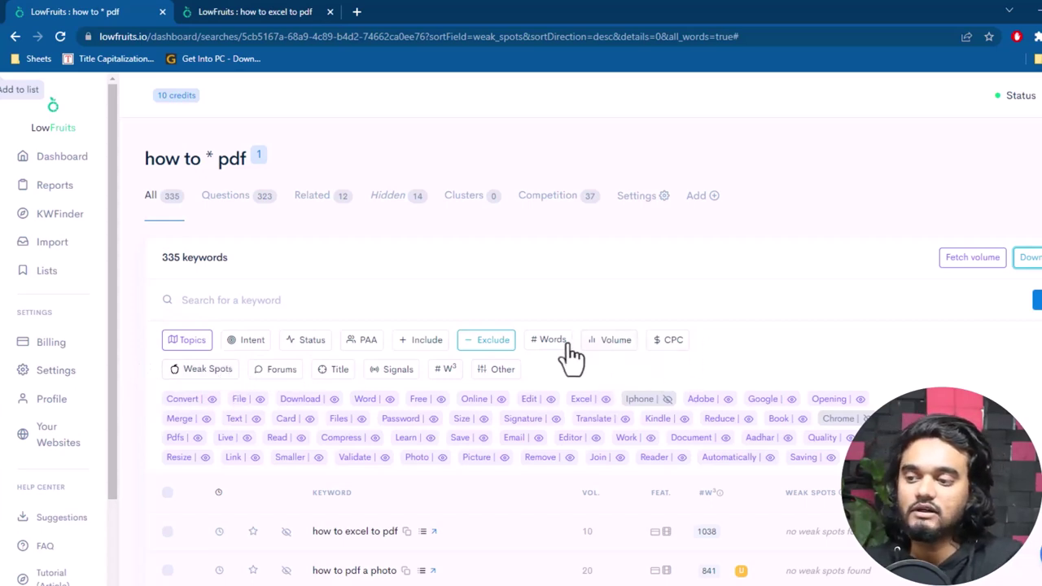
{"action": "left_click", "coordinate": [615, 345]}
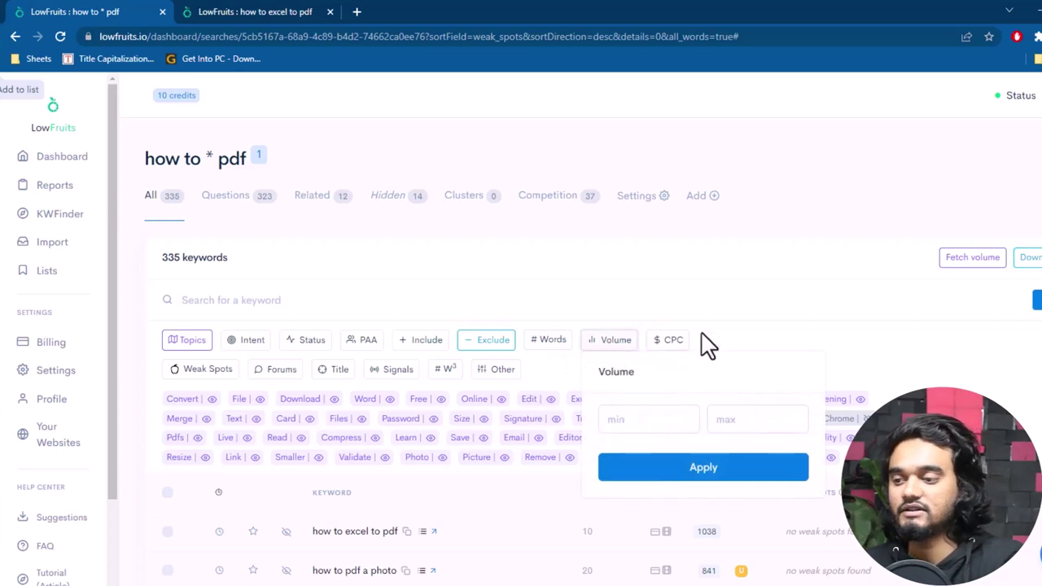
{"action": "left_click", "coordinate": [680, 348]}
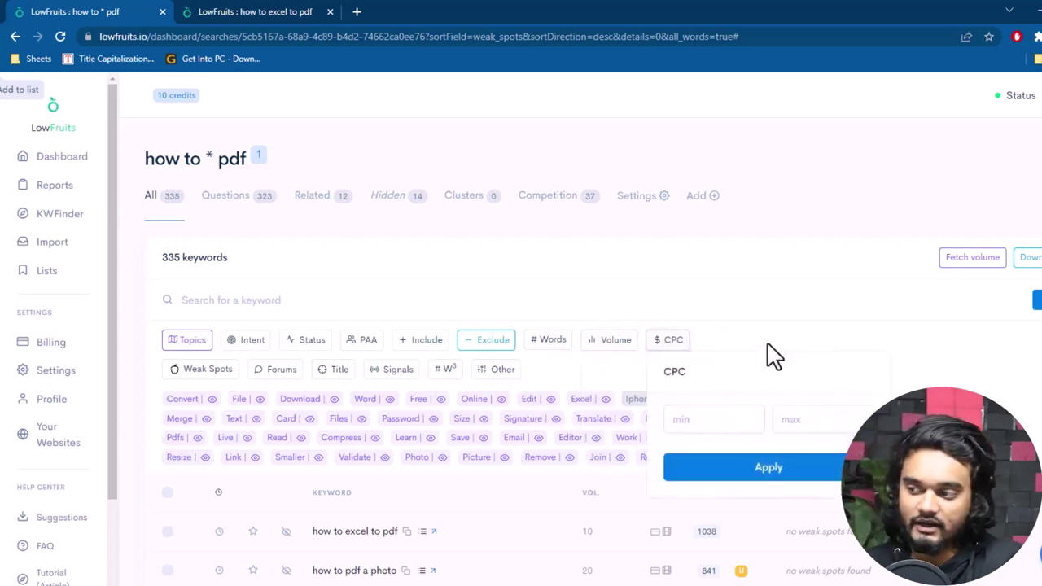
{"action": "left_click", "coordinate": [672, 348]}
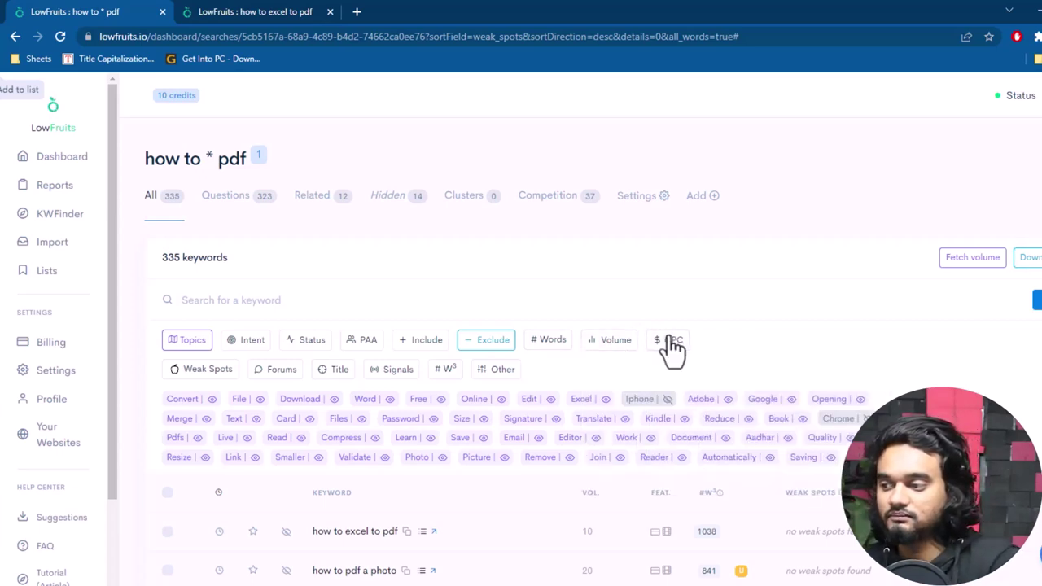
{"action": "left_click", "coordinate": [215, 377]}
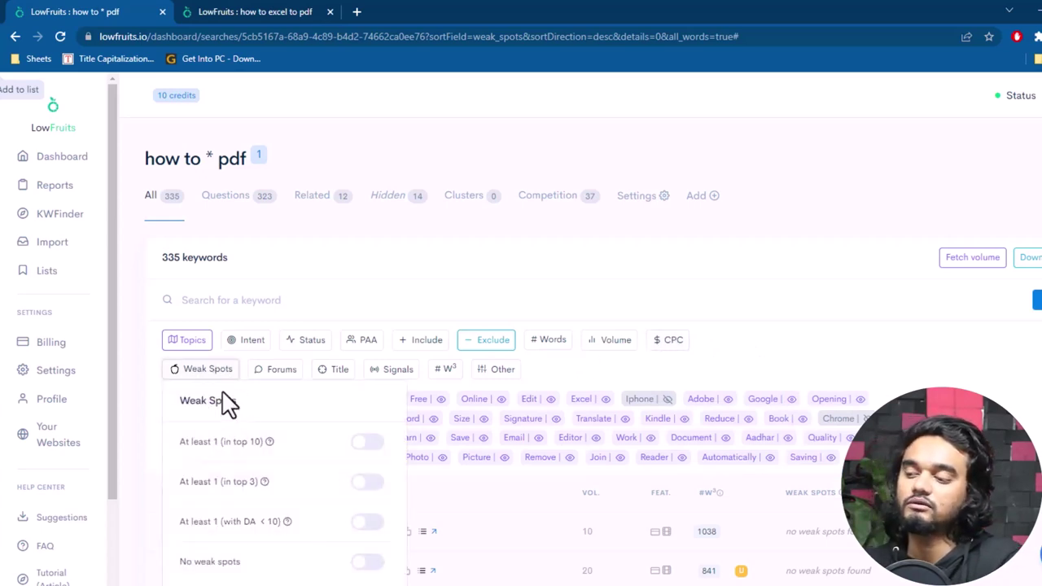
{"action": "left_click", "coordinate": [279, 379]}
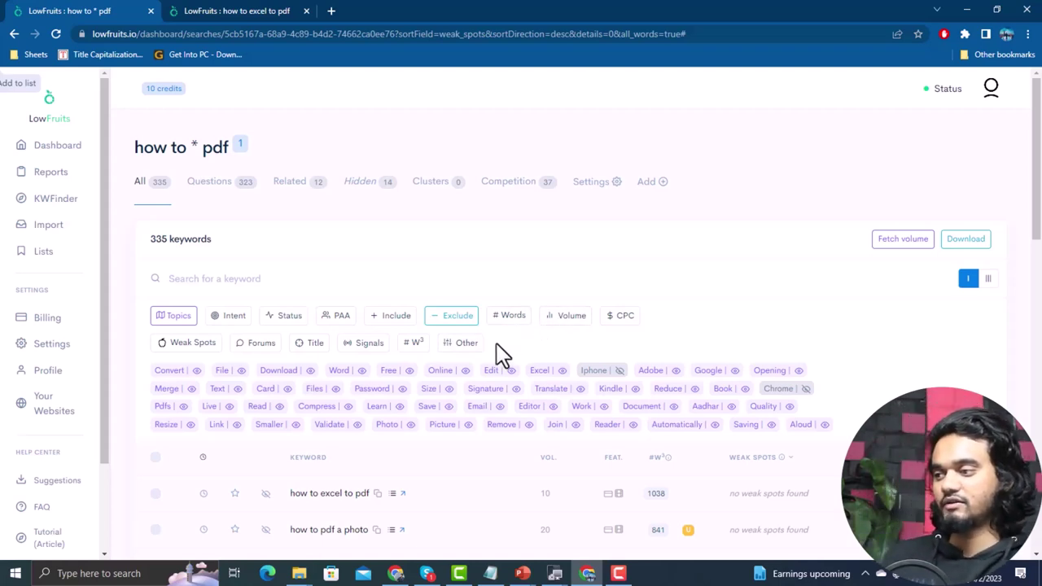
Step: Go to KWFinder in the sidebar and open its Import keywords page
{"action": "left_click", "coordinate": [58, 202]}
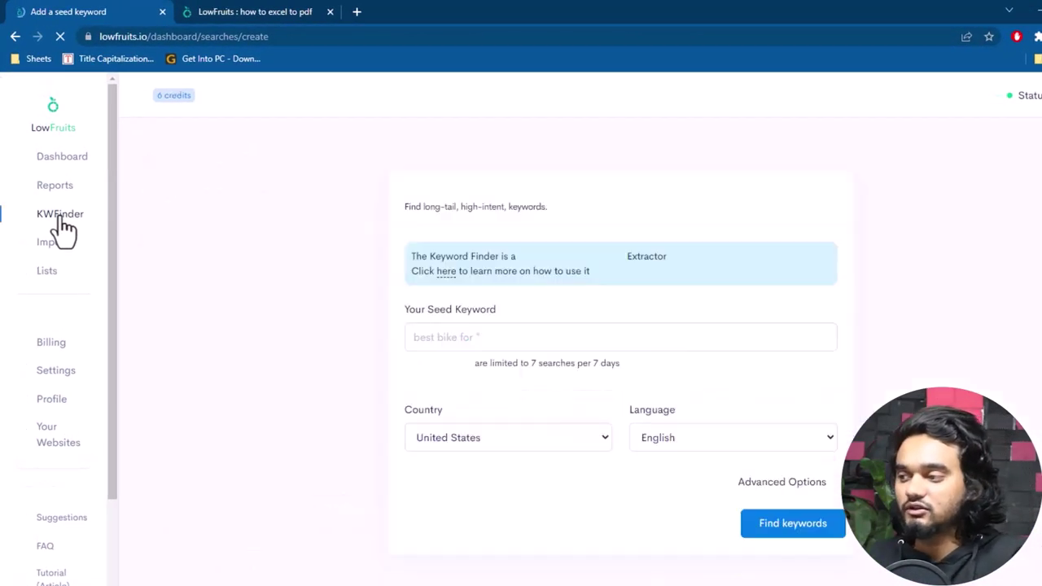
{"action": "left_click", "coordinate": [50, 242]}
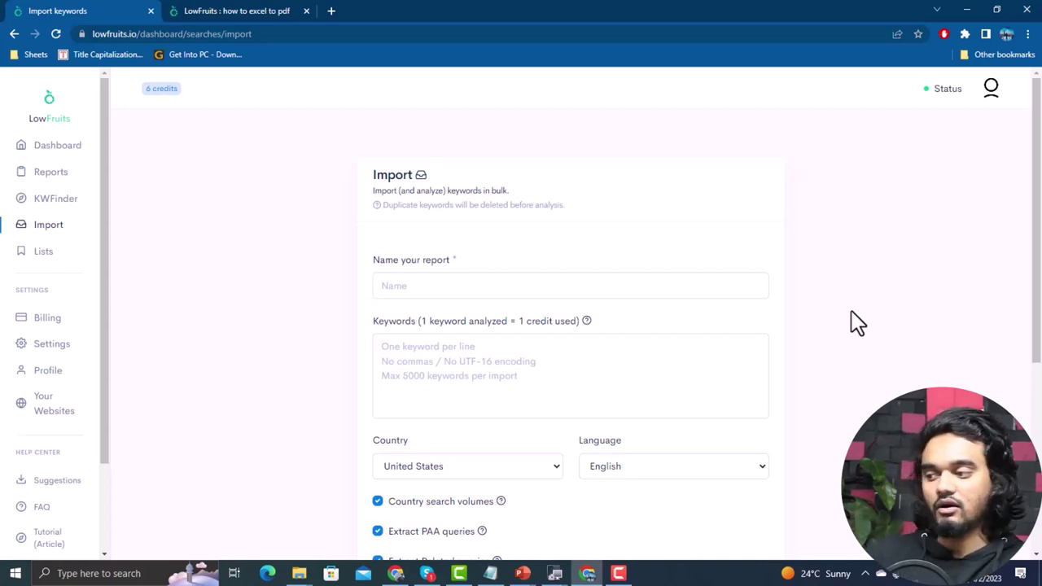
Step: Look over the Import form and start the report name with 'PD'
{"action": "left_click", "coordinate": [563, 356]}
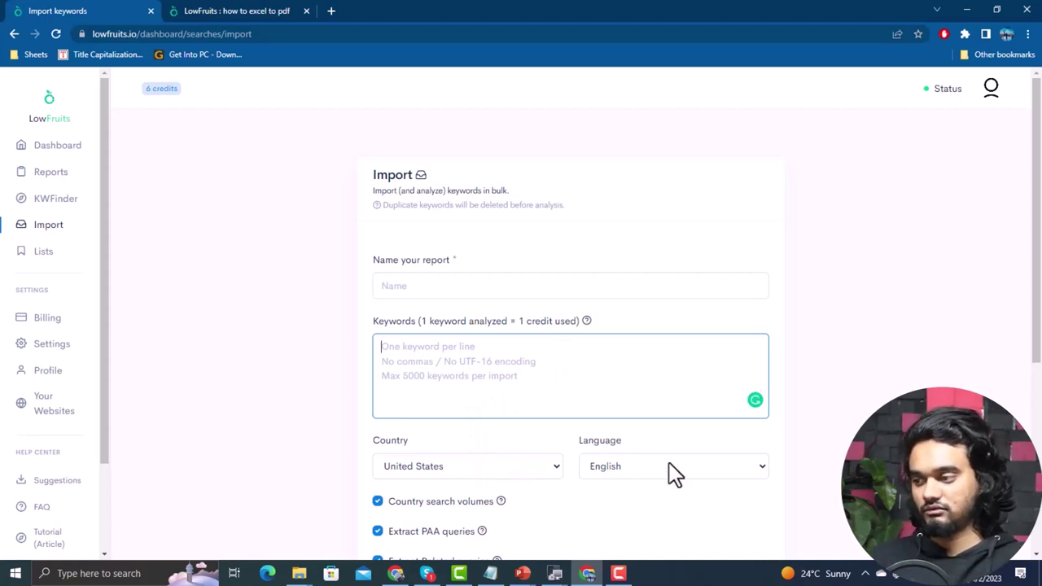
{"action": "scroll", "coordinate": [670, 474], "scroll_direction": "down", "scroll_amount": 3}
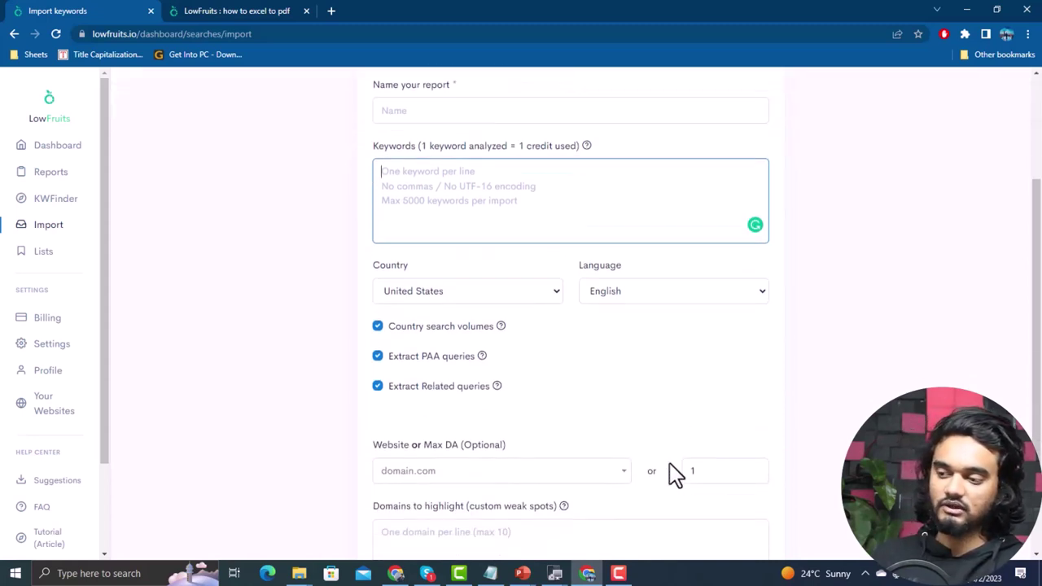
{"action": "scroll", "coordinate": [511, 388], "scroll_direction": "up", "scroll_amount": 3}
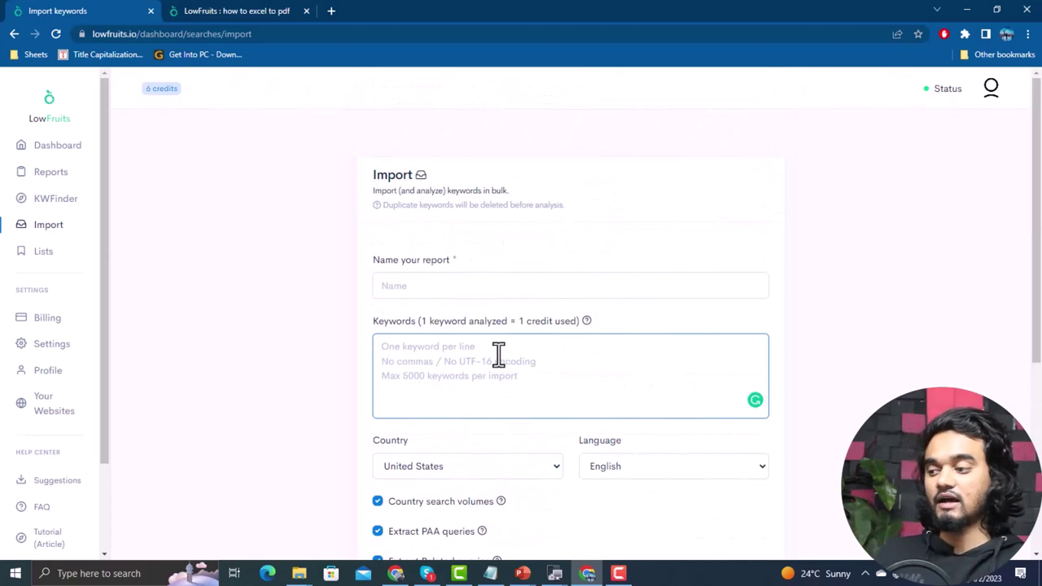
{"action": "scroll", "coordinate": [496, 356], "scroll_direction": "down", "scroll_amount": 2}
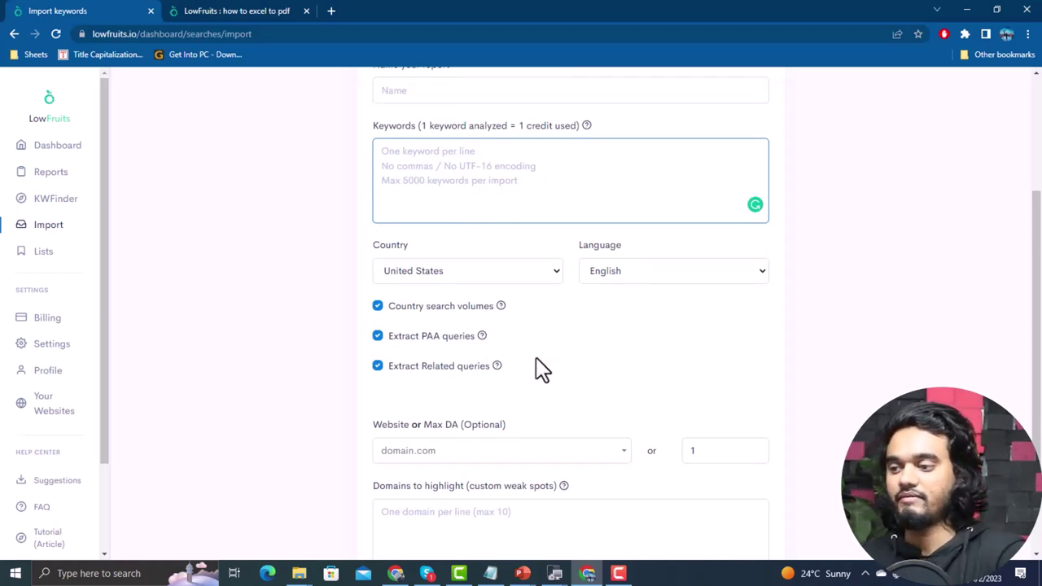
{"action": "scroll", "coordinate": [541, 368], "scroll_direction": "up", "scroll_amount": 2}
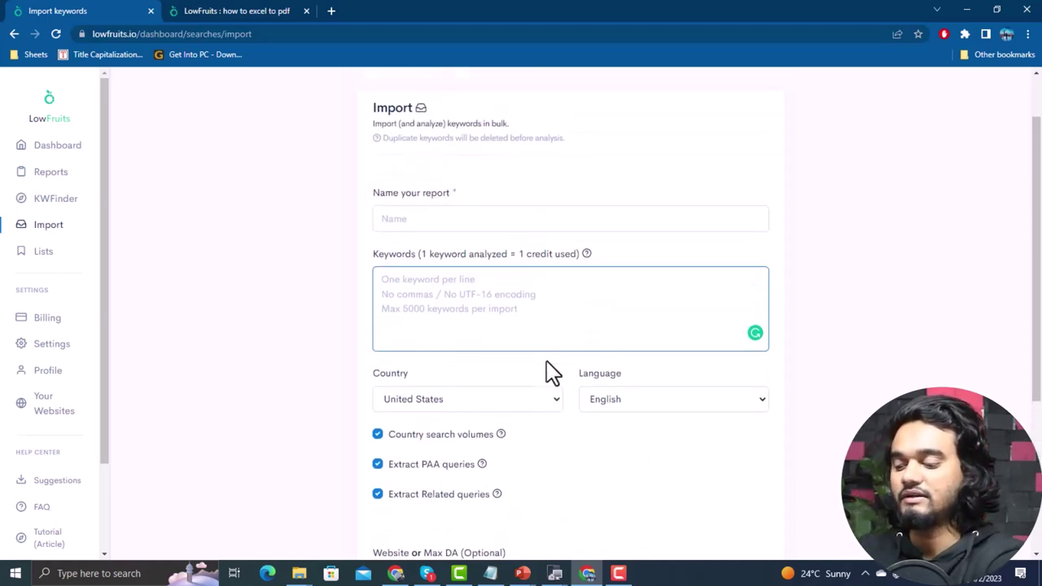
{"action": "left_click", "coordinate": [446, 220]}
{"action": "type", "text": "PD"}
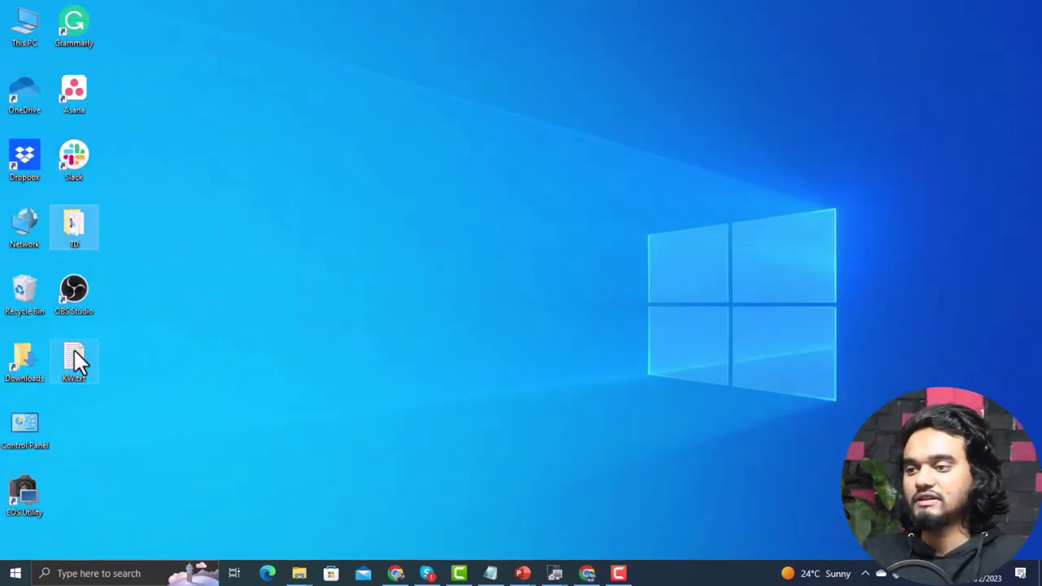
Step: Open KW.txt in Notepad, select lines 3–5 starting at 'reduce PDF file size', and return to Chrome
{"action": "left_click", "coordinate": [74, 354]}
{"action": "double_click", "coordinate": [74, 356]}
{"action": "left_click_drag", "start_coordinate": [617, 129], "coordinate": [476, 106]}
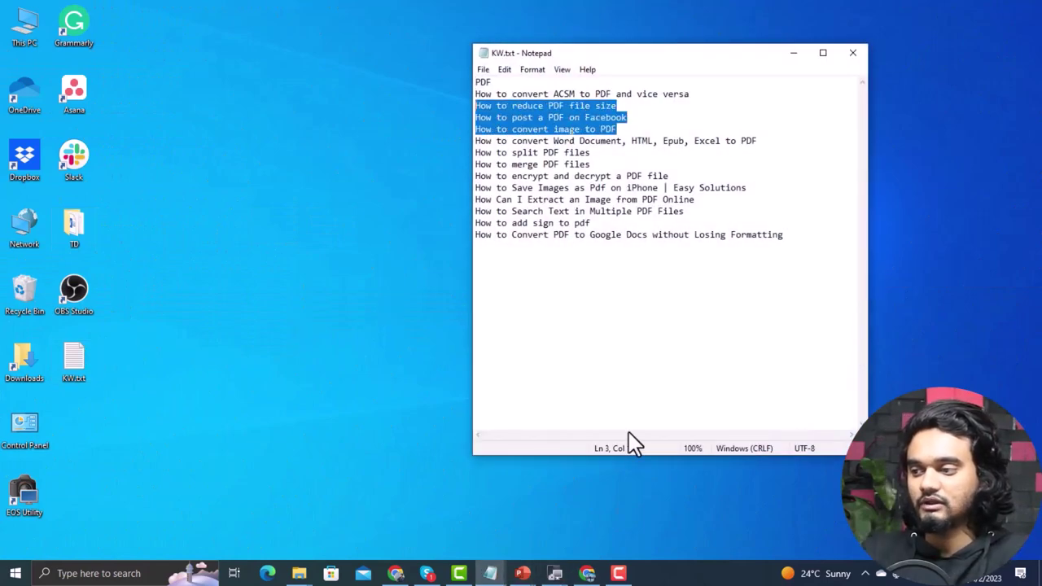
{"action": "left_click", "coordinate": [587, 574]}
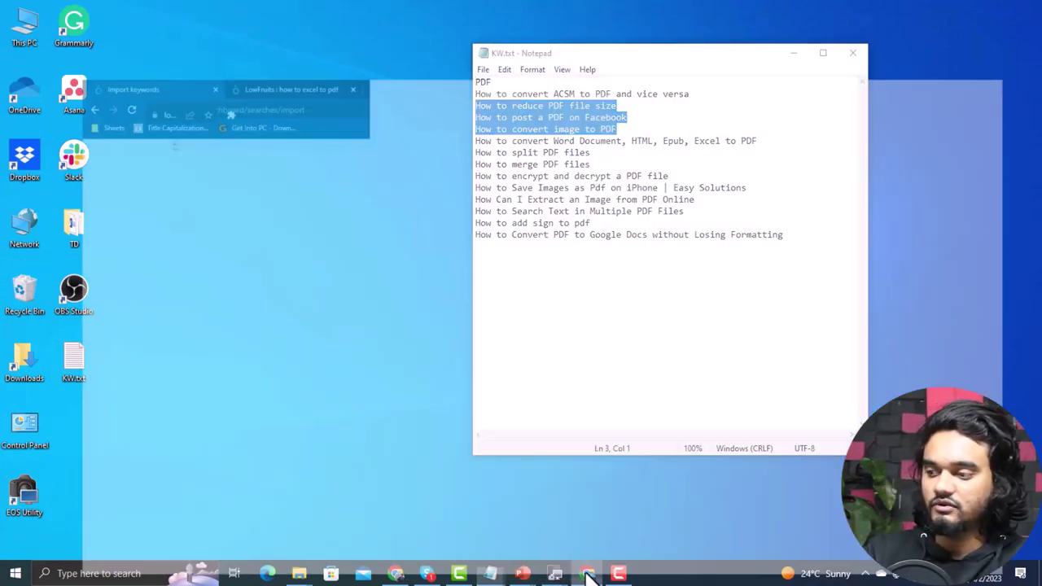
{"action": "left_click", "coordinate": [449, 295]}
Step: Paste the three keywords into the Keywords box, check Website and Max DA, and import them
{"action": "type", "text": "How to reduce PDF file size How to print a PDF on Facebook How to convert image to PDF"}
{"action": "scroll", "coordinate": [454, 302], "scroll_direction": "down", "scroll_amount": 3}
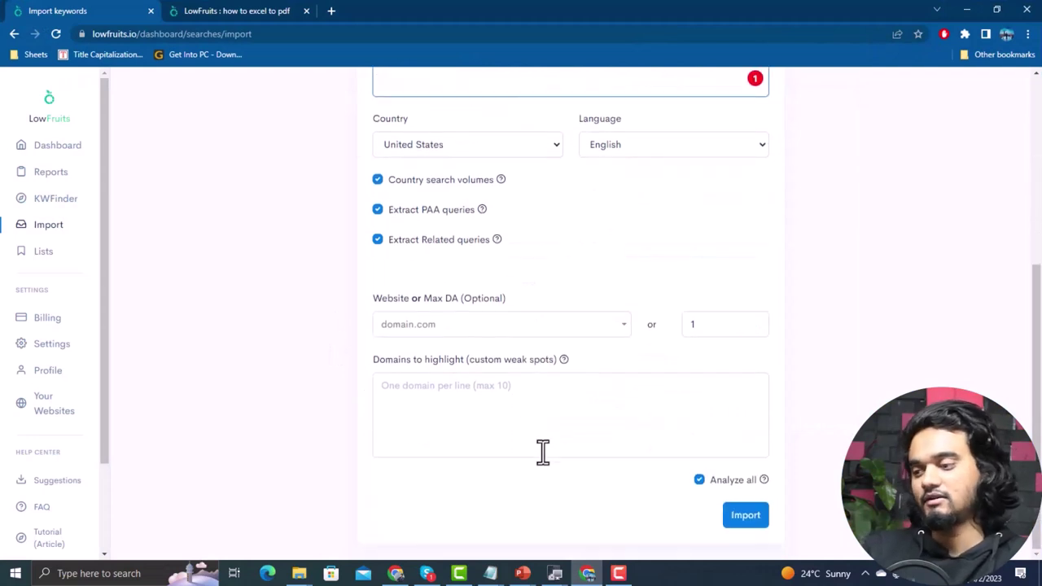
{"action": "left_click", "coordinate": [581, 389]}
{"action": "left_click", "coordinate": [698, 324]}
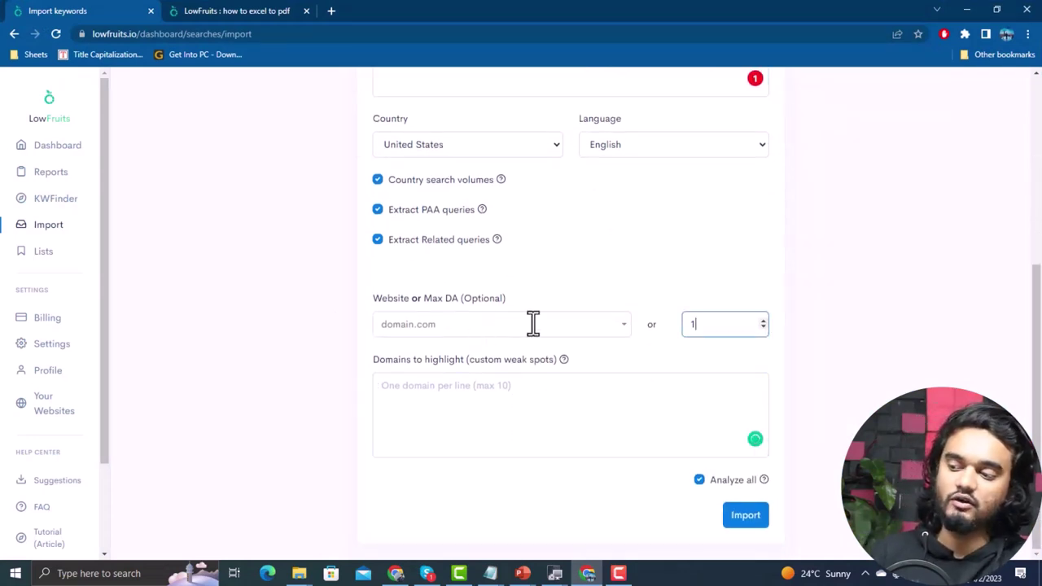
{"action": "left_click", "coordinate": [460, 325]}
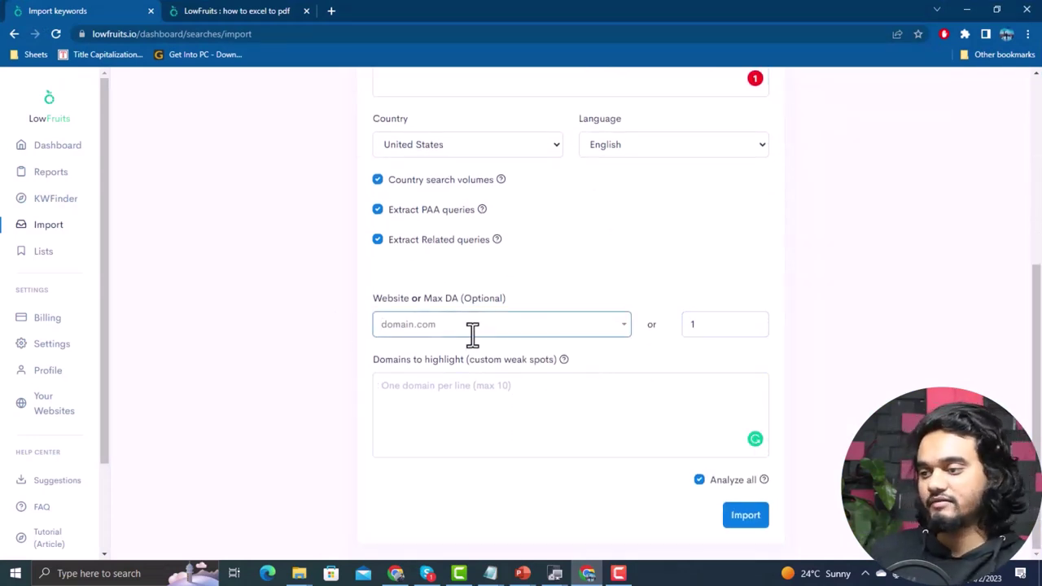
{"action": "left_click", "coordinate": [706, 325]}
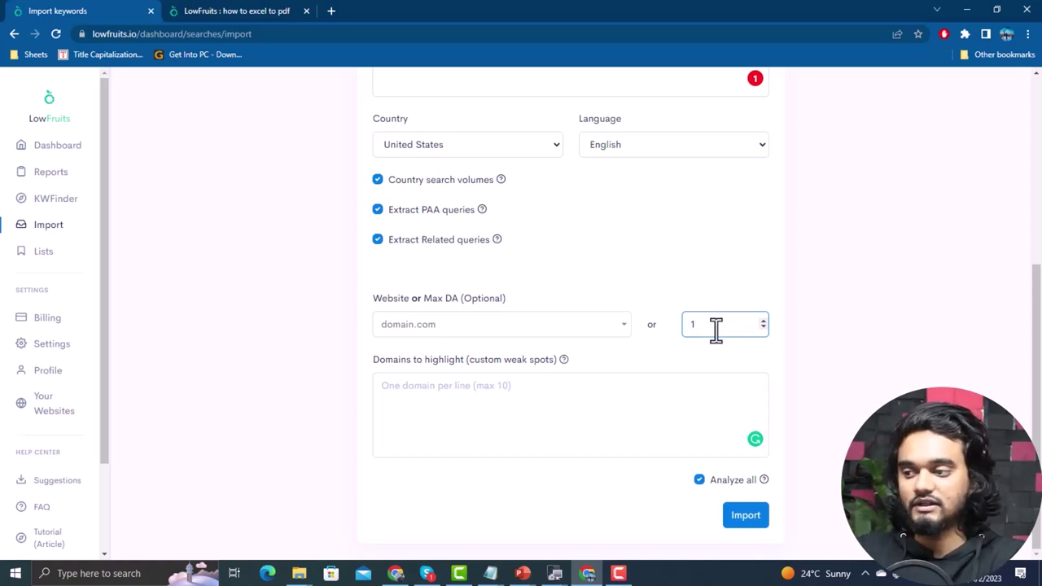
{"action": "left_click", "coordinate": [750, 516]}
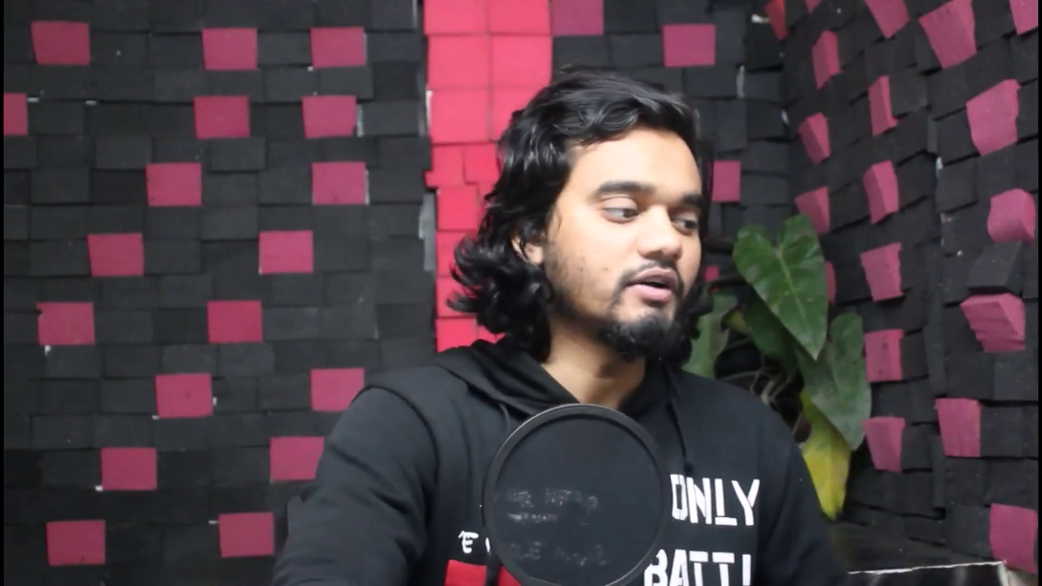
Step: Run the LowFruits advantages slideshow up to point 1, 'Can find long-tail keywords instantly'
{"action": "left_click", "coordinate": [185, 214]}
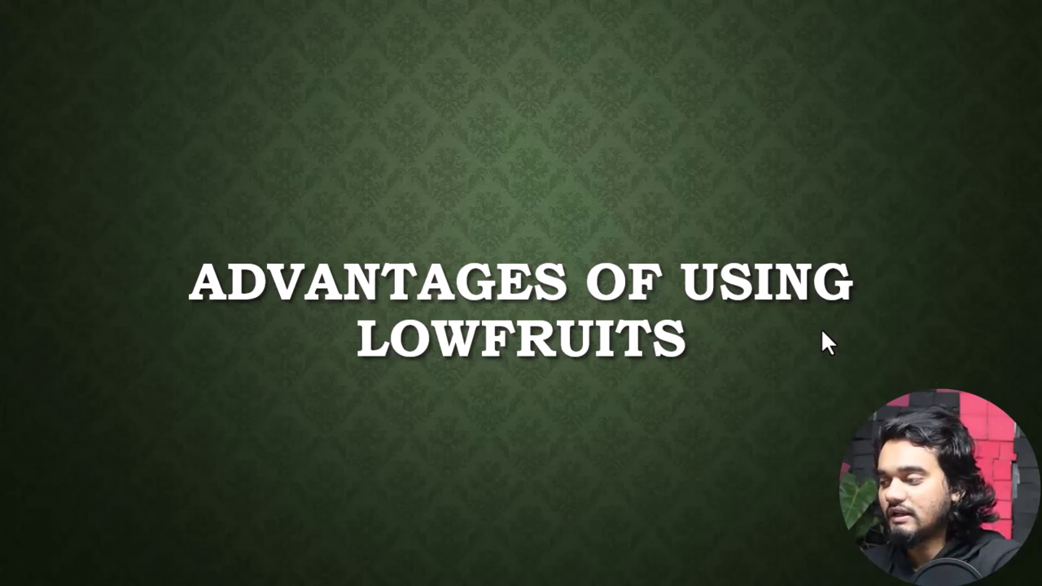
{"action": "key", "text": "Right"}
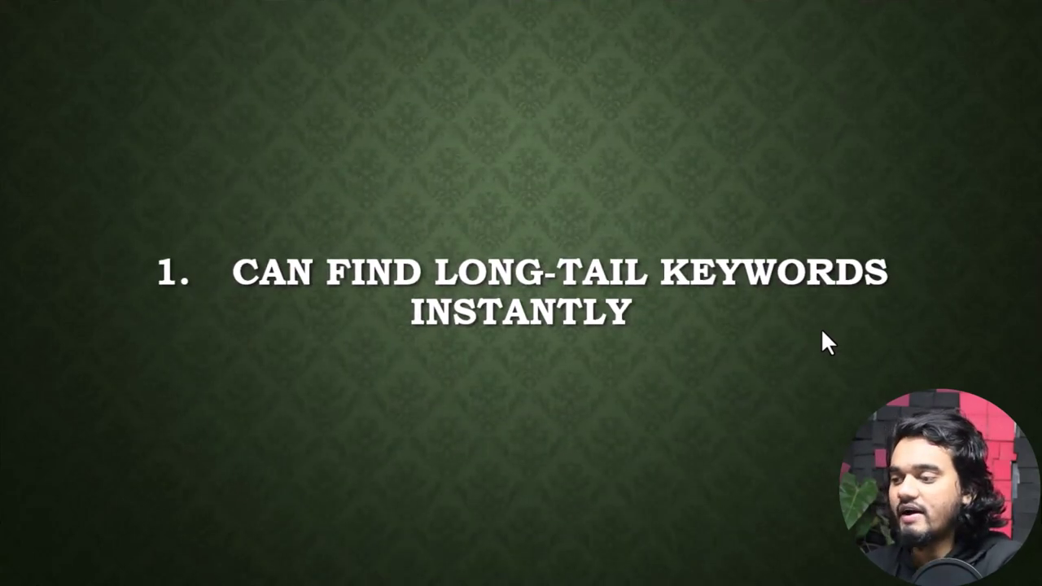